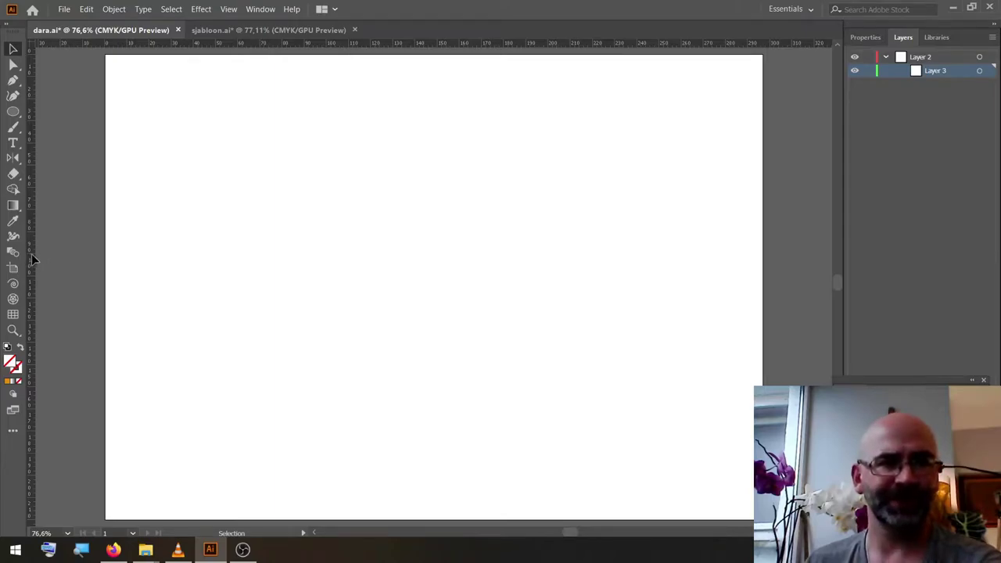
Step: Cross a vertical and a horizontal guide at the centre and draw a 63.5 mm black-outlined square on them
drag(31, 253, 428, 270)
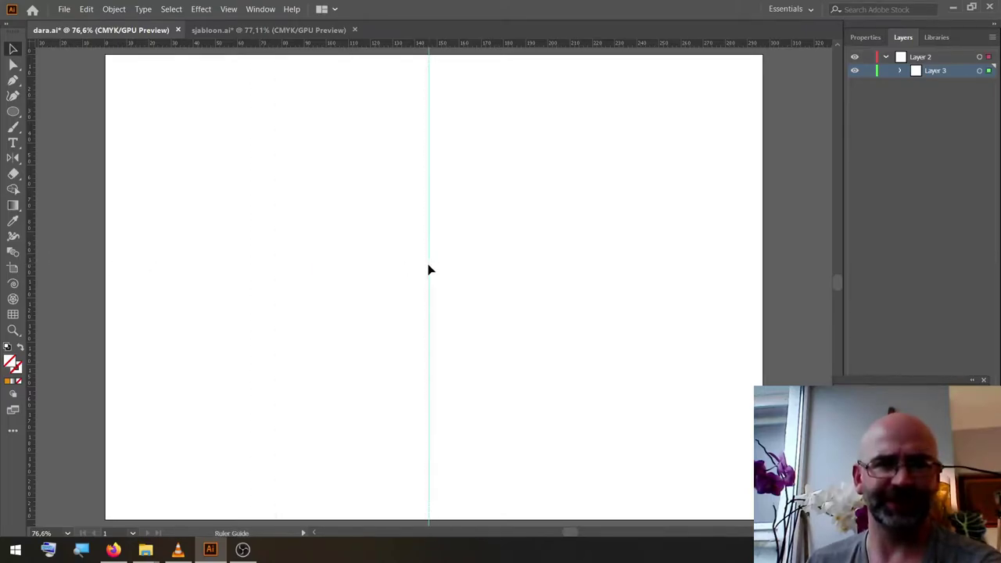
drag(492, 45, 478, 286)
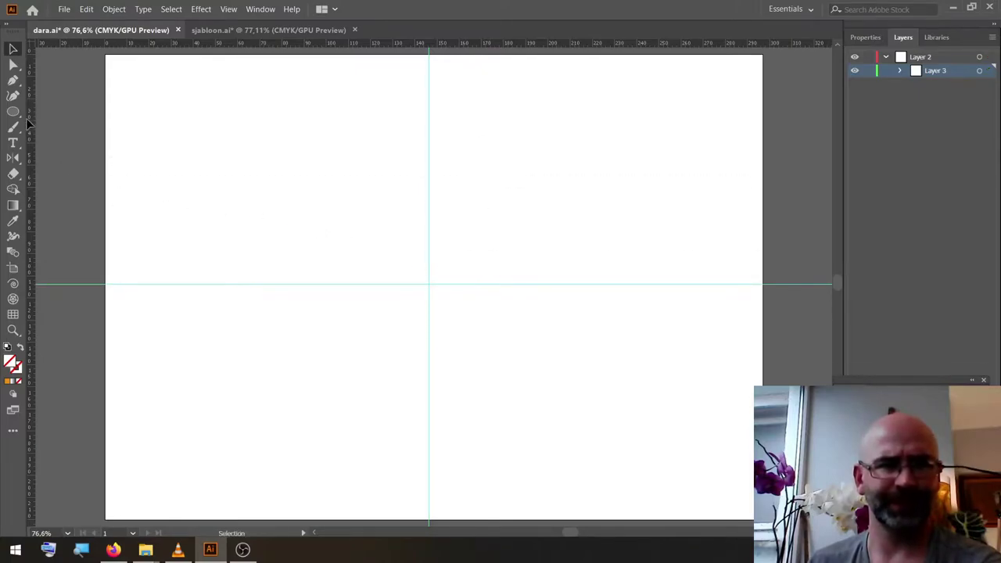
drag(13, 111, 71, 109)
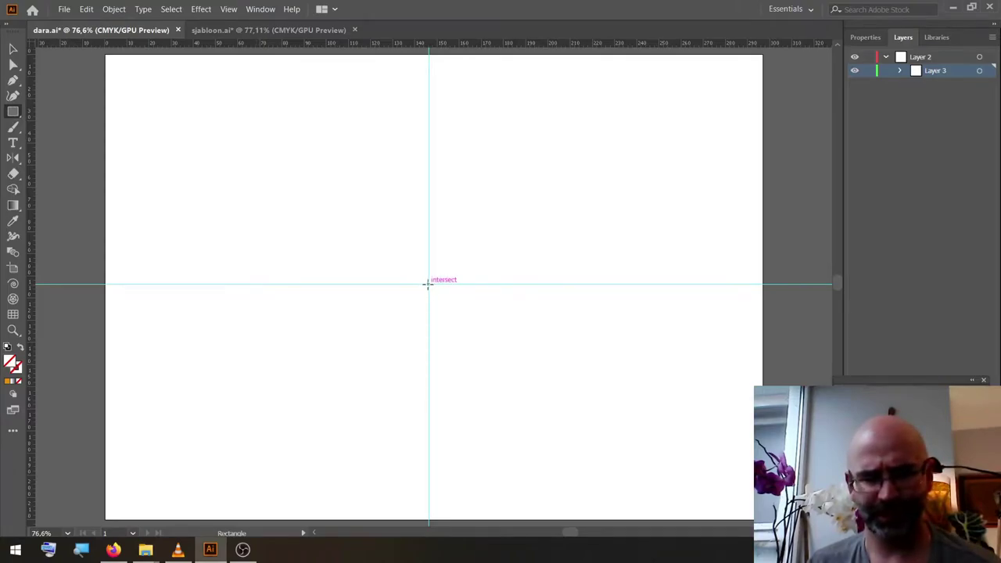
drag(428, 284, 471, 356)
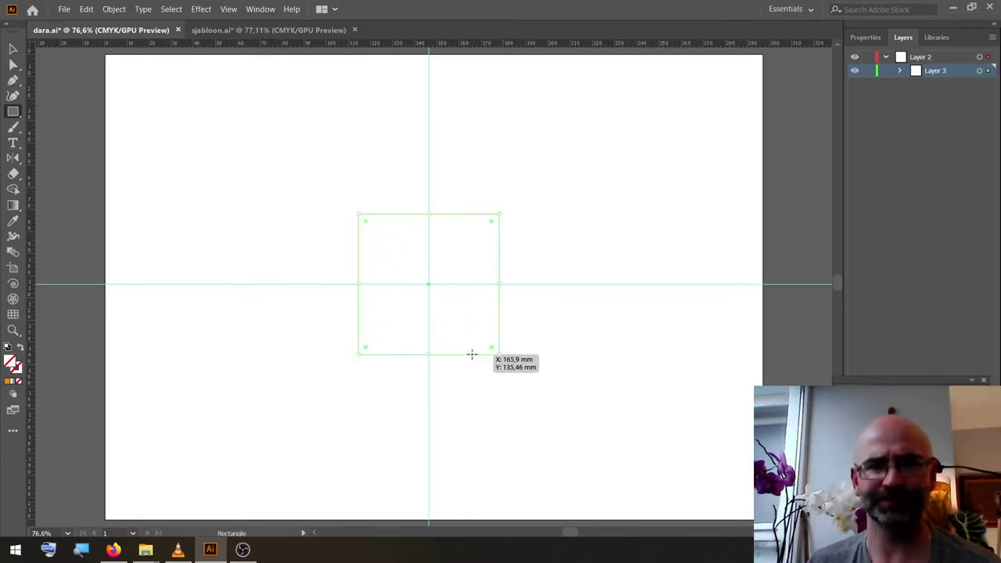
click(7, 347)
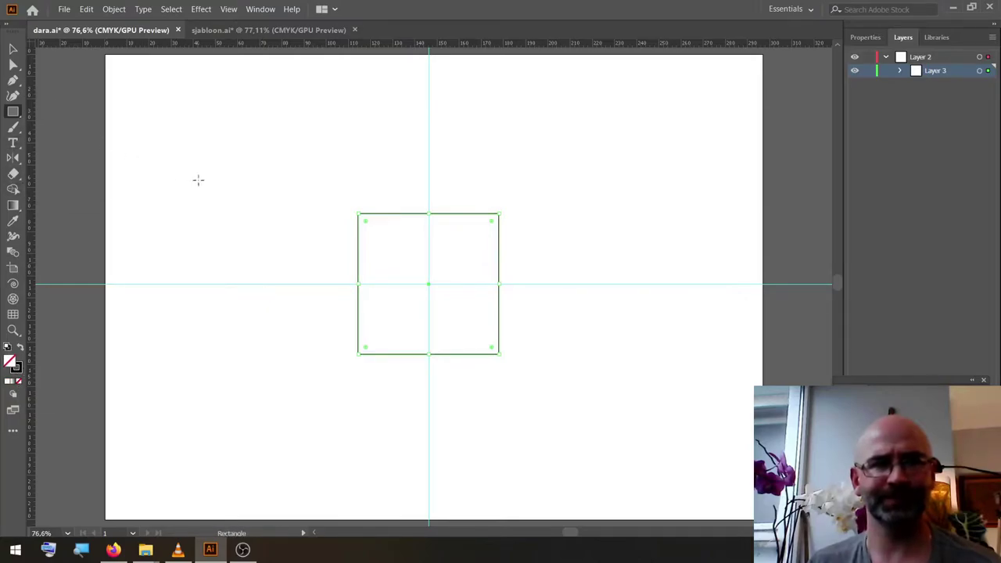
key(ctrl+shift+a)
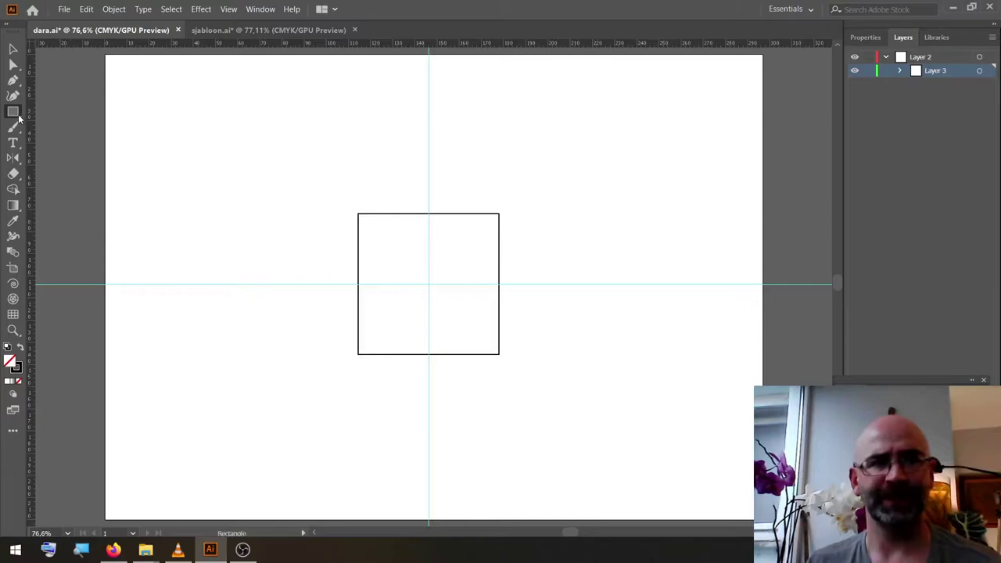
Step: Draw a large circle on the square's top-right corner and merge both into one teardrop with Shape Builder
drag(19, 117, 55, 128)
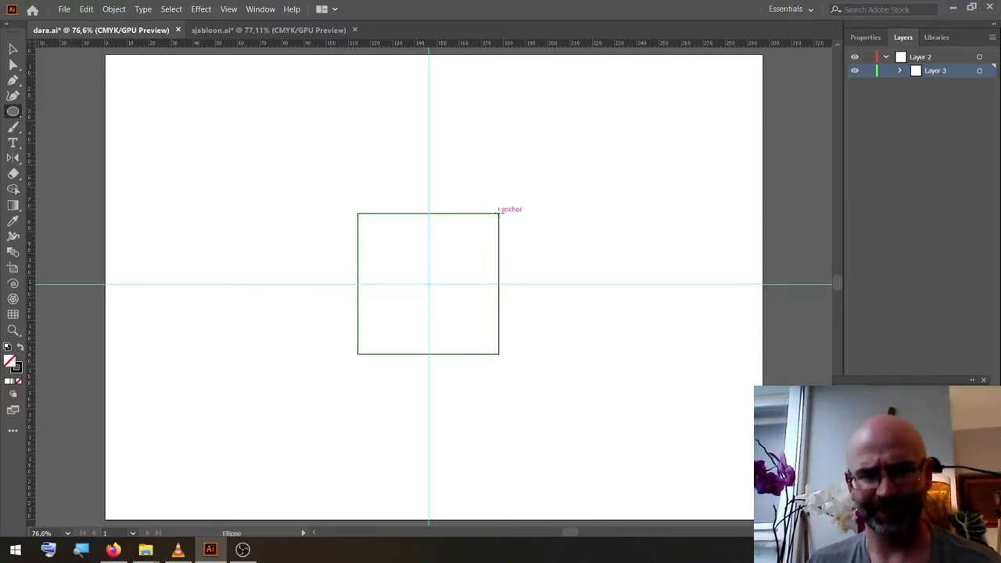
mouse_move(498, 212)
mouse_down()
mouse_move(516, 217)
mouse_move(587, 354)
mouse_up()
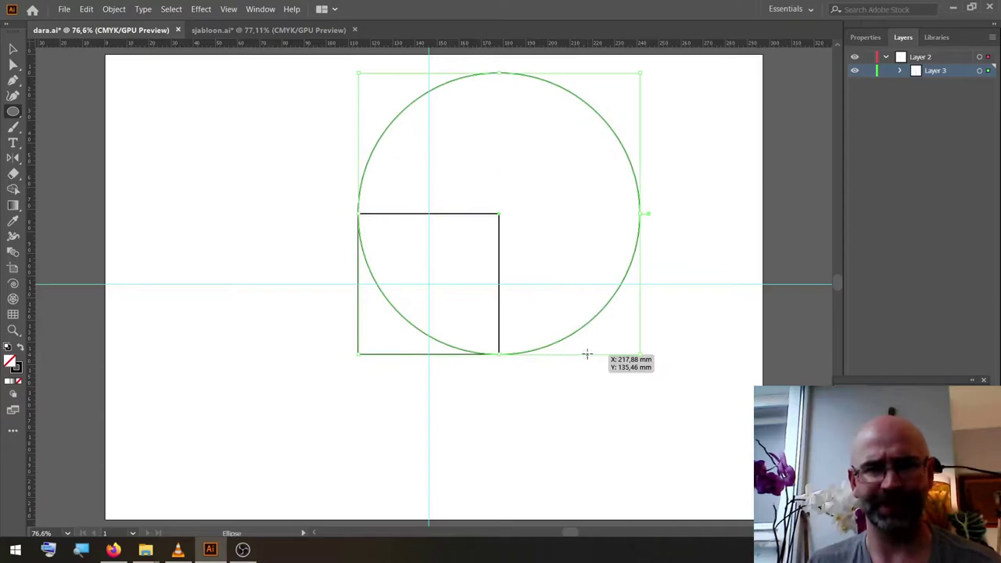
key(ctrl+a)
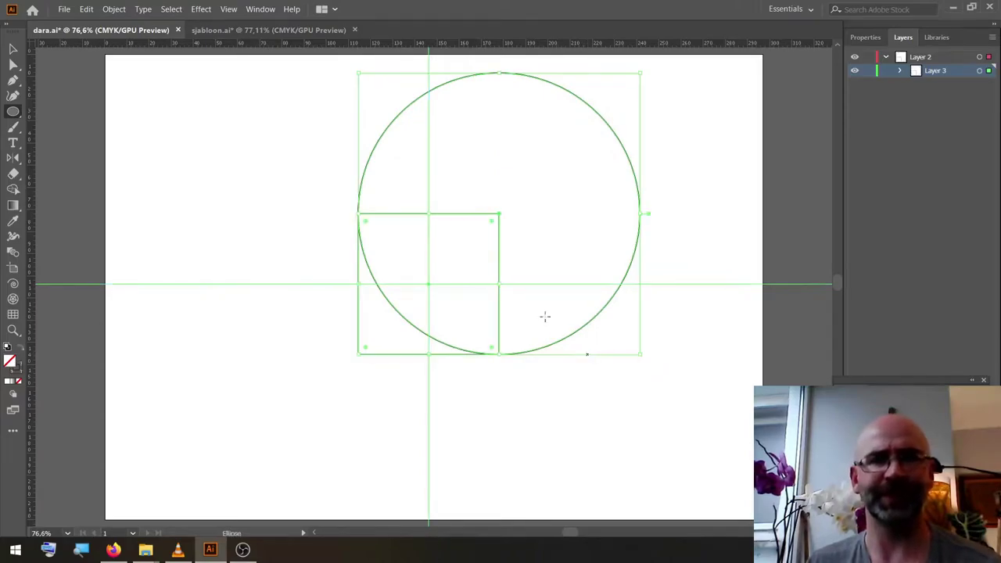
click(13, 189)
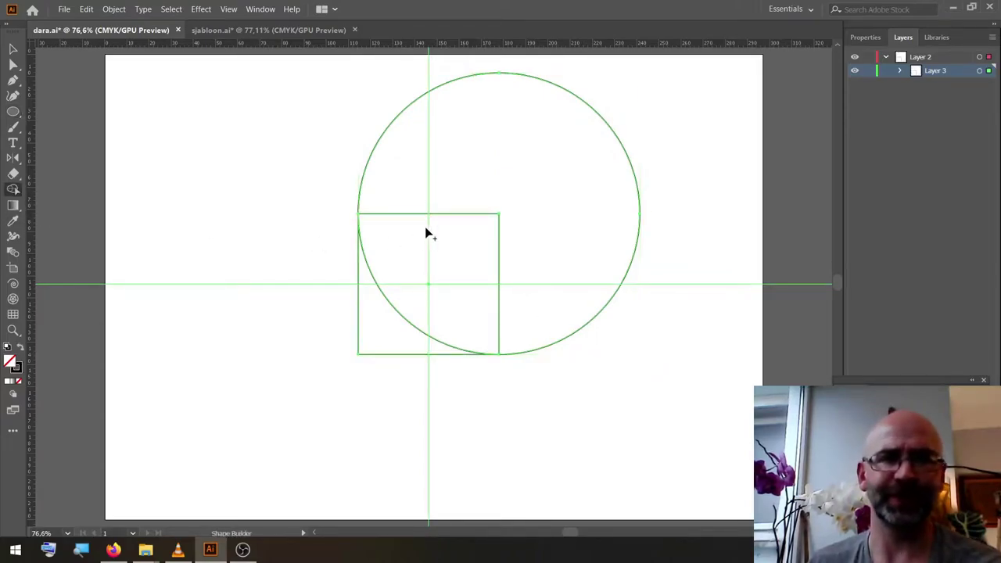
drag(453, 212, 384, 313)
click(12, 50)
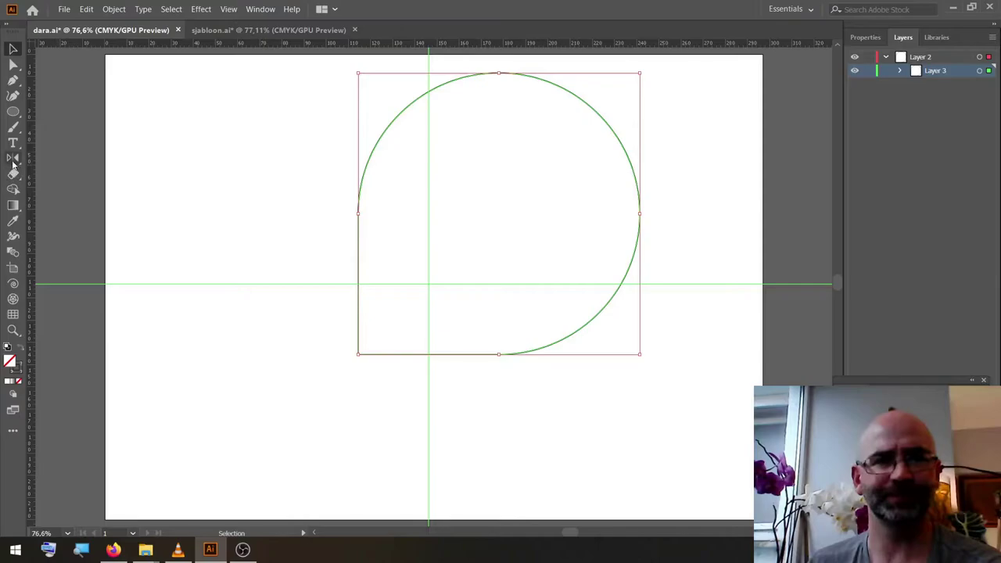
drag(12, 158, 56, 159)
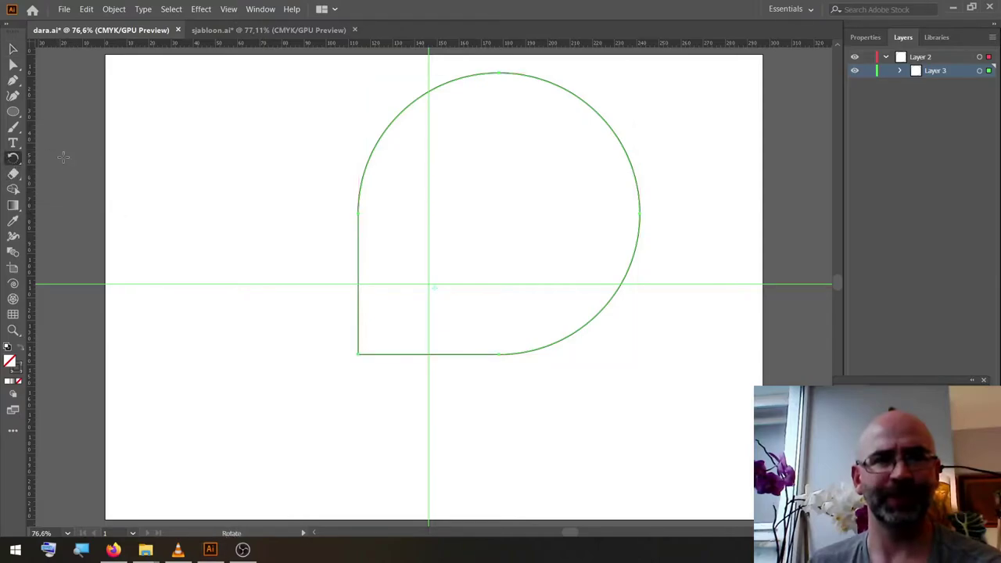
Step: Make three 90° rotated copies of the teardrop around the guide intersection, then select all four
alt+click(428, 283)
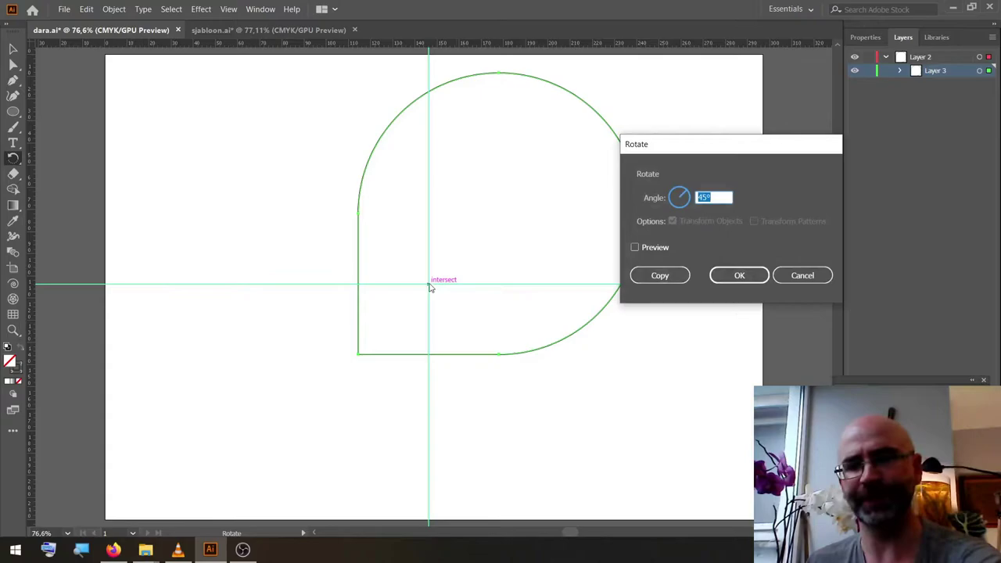
text(90)
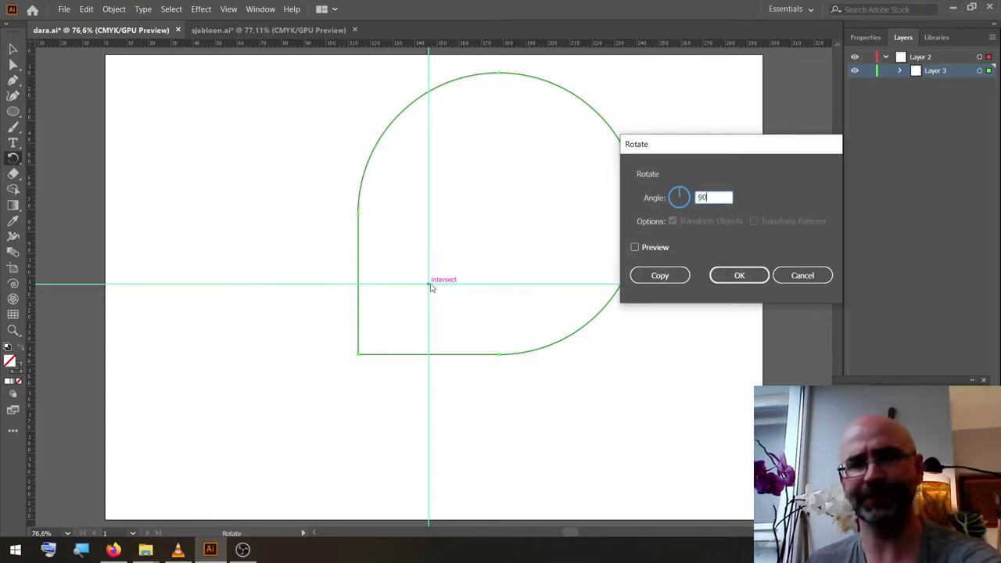
click(660, 276)
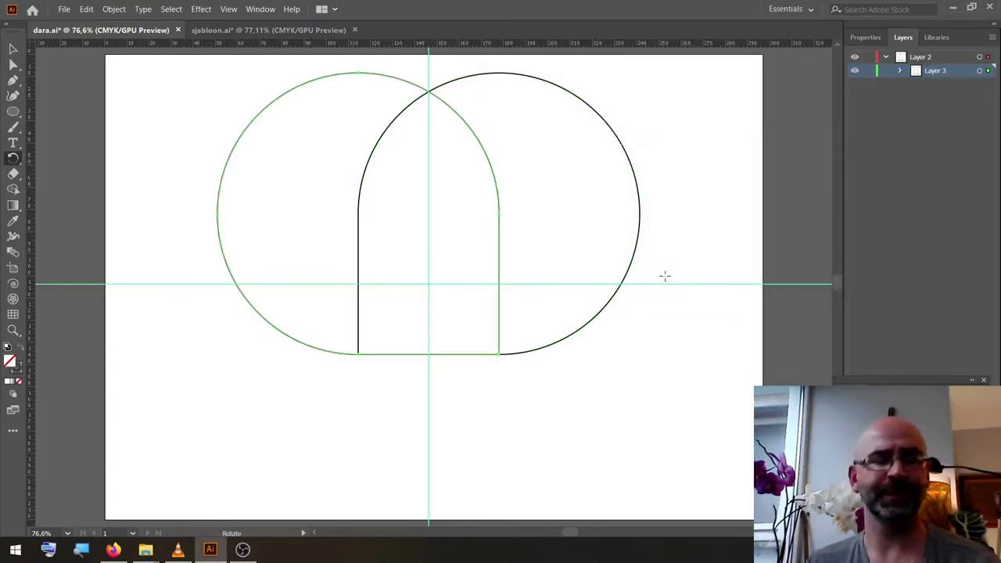
key(ctrl+d)
key(ctrl+d)
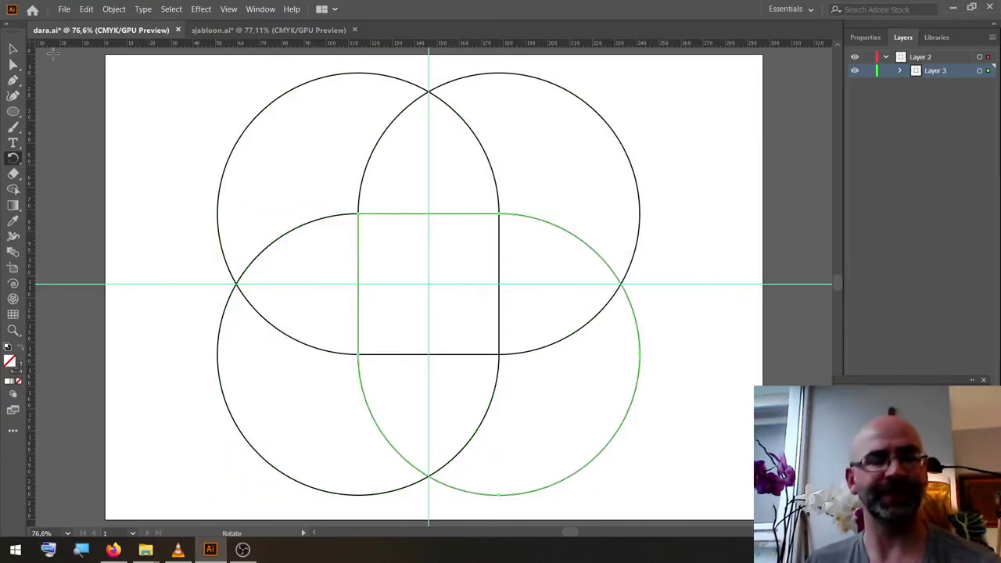
key(ctrl+a)
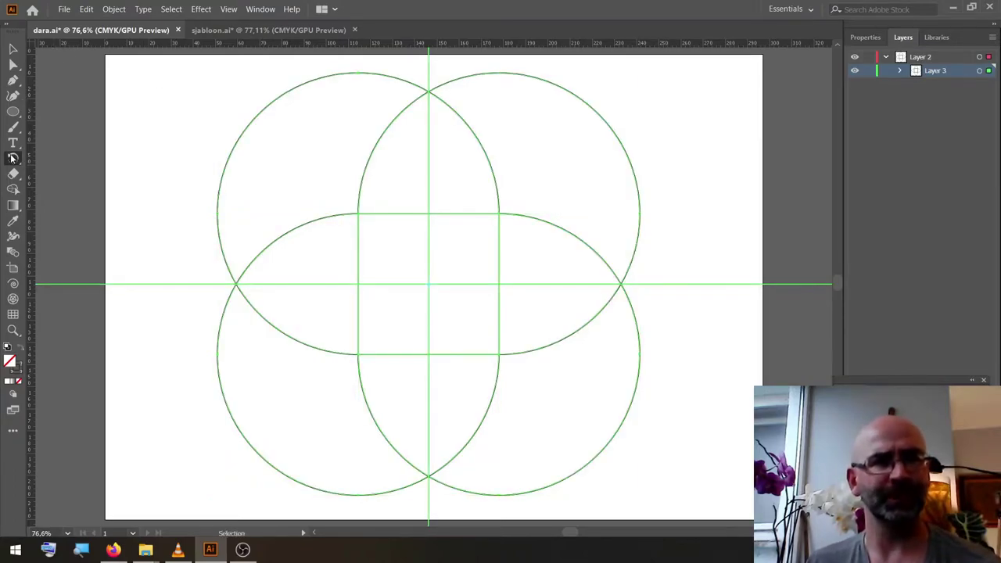
click(12, 158)
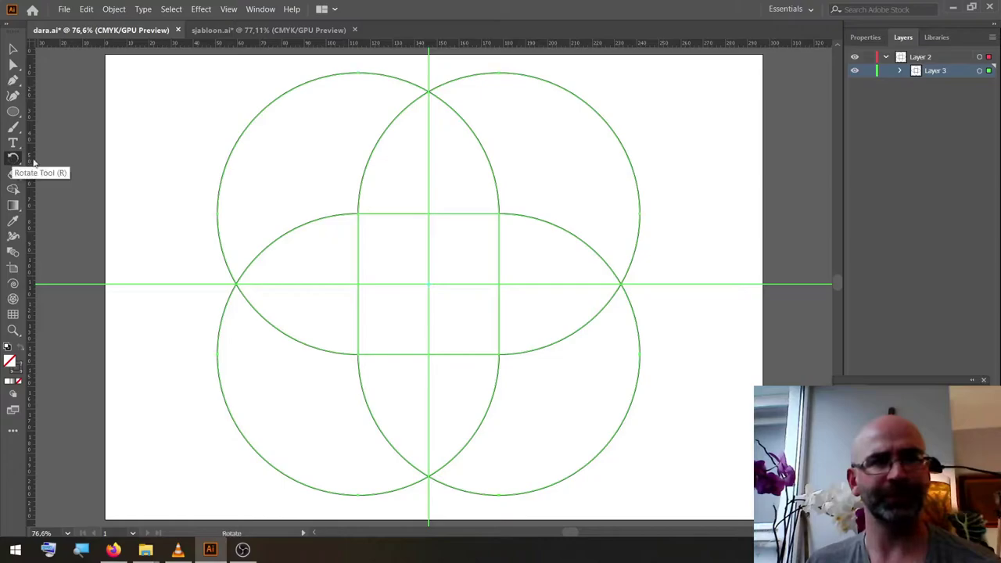
click(428, 284)
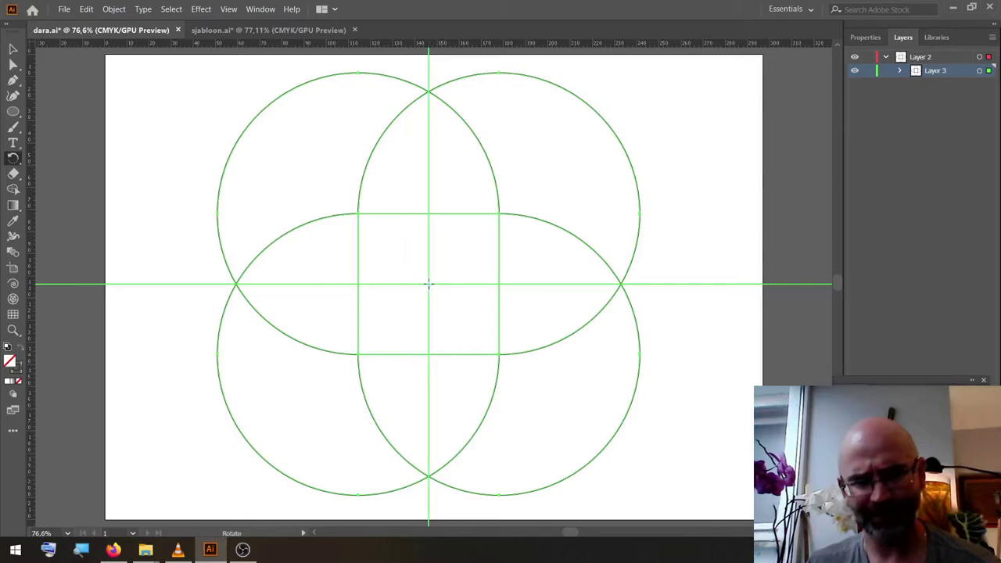
alt+click(428, 284)
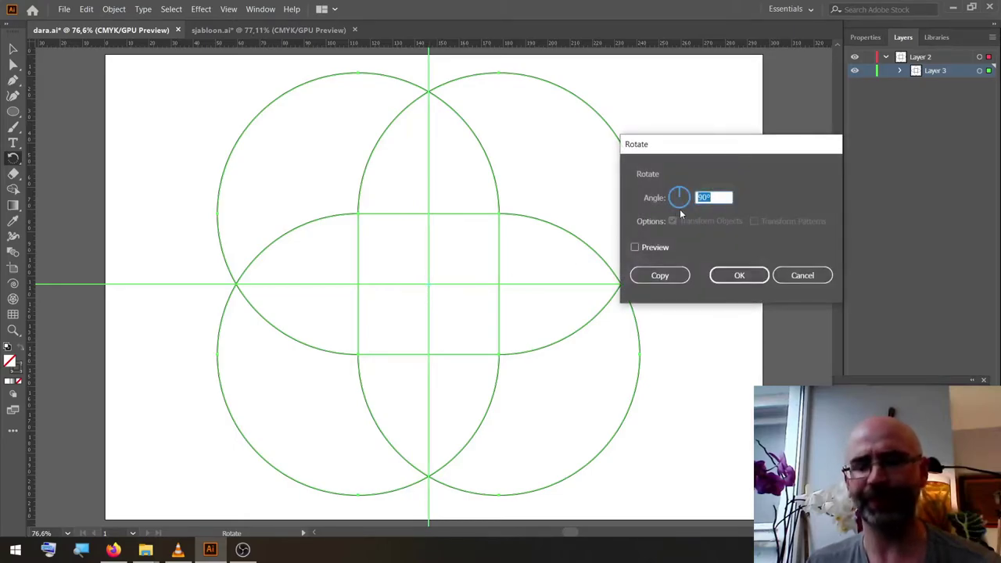
text(45)
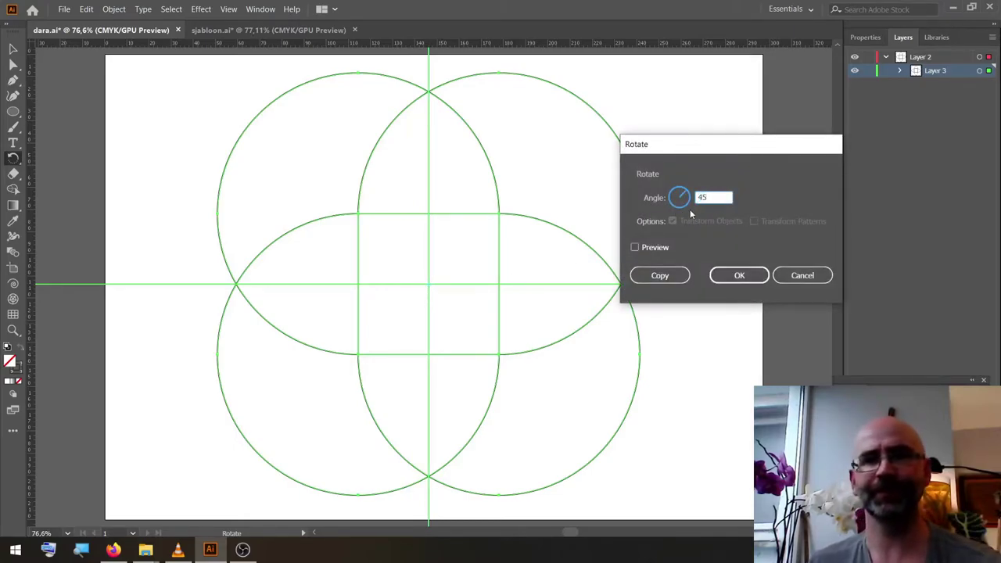
click(728, 275)
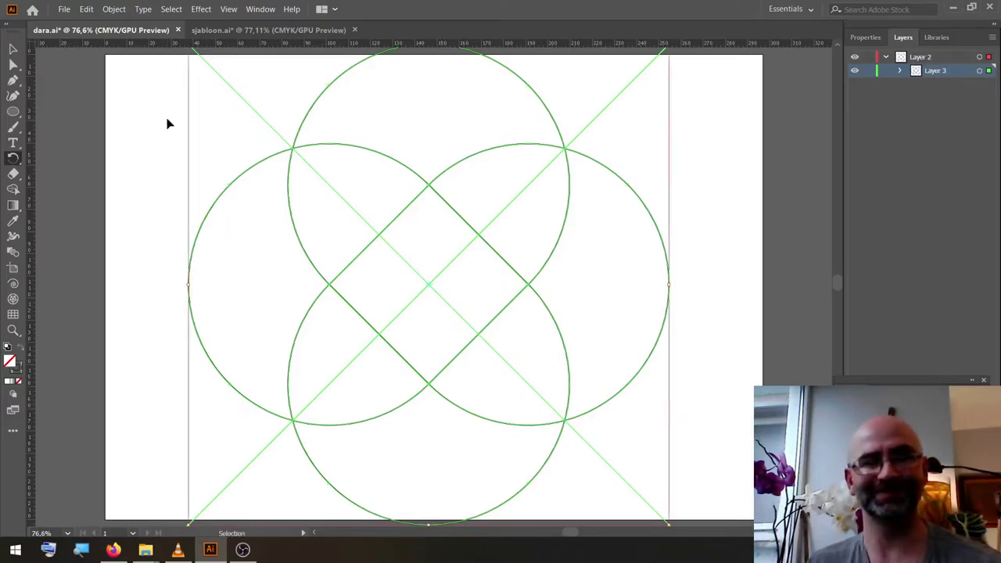
key(ctrl+z)
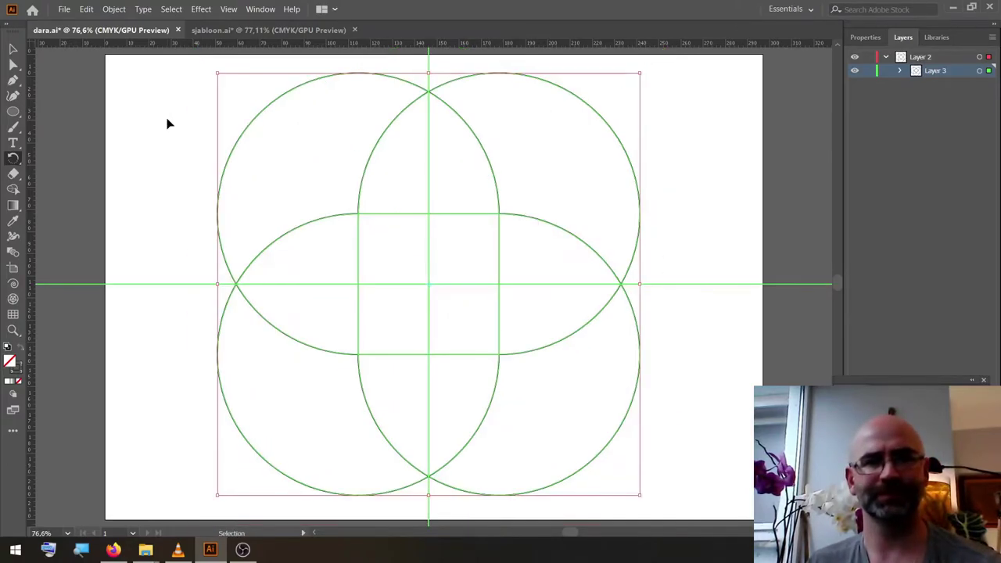
click(16, 50)
key(ctrl+a)
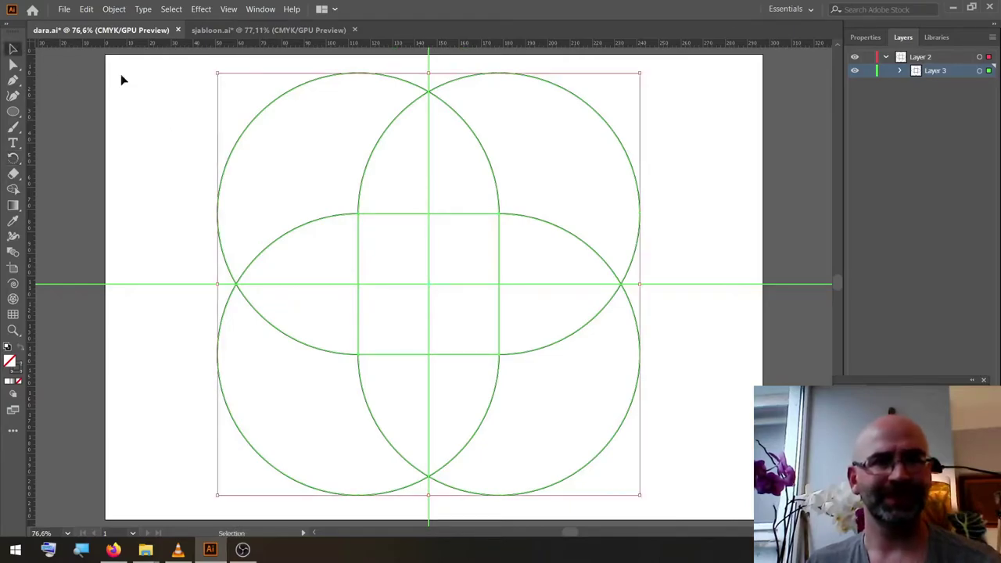
click(334, 165)
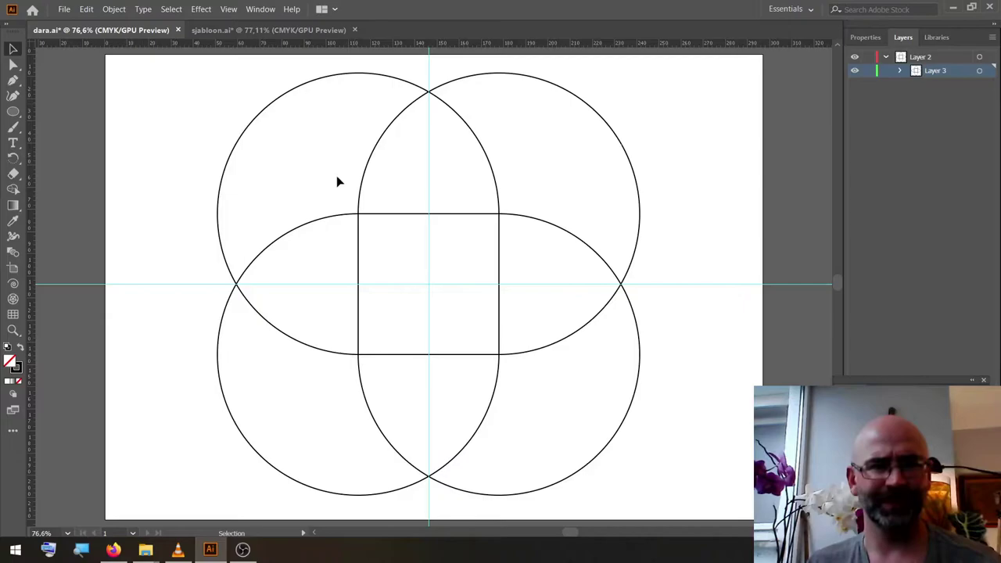
Step: Lock the guides and rotate the whole knot 45° around the guide intersection
right_click(683, 257)
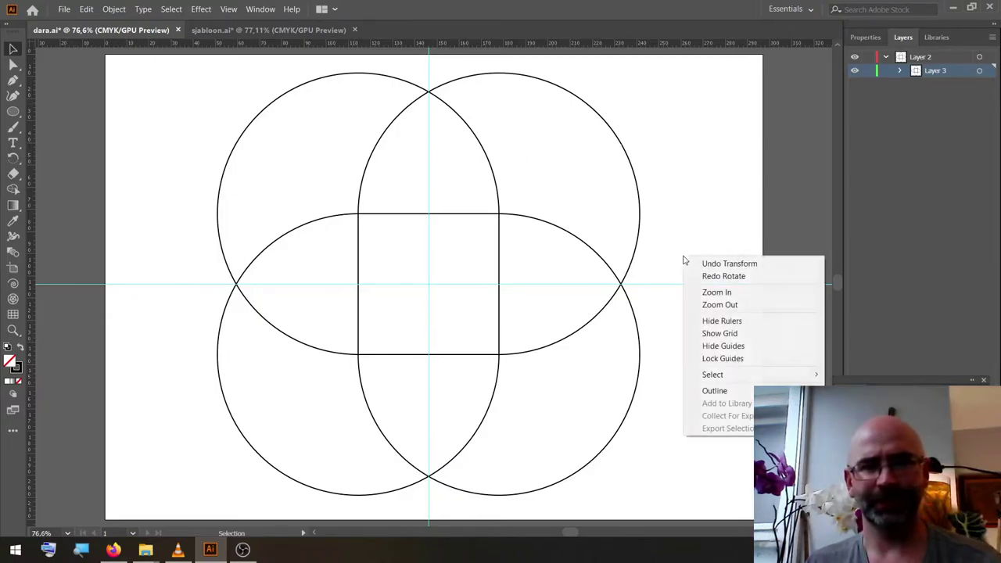
click(726, 358)
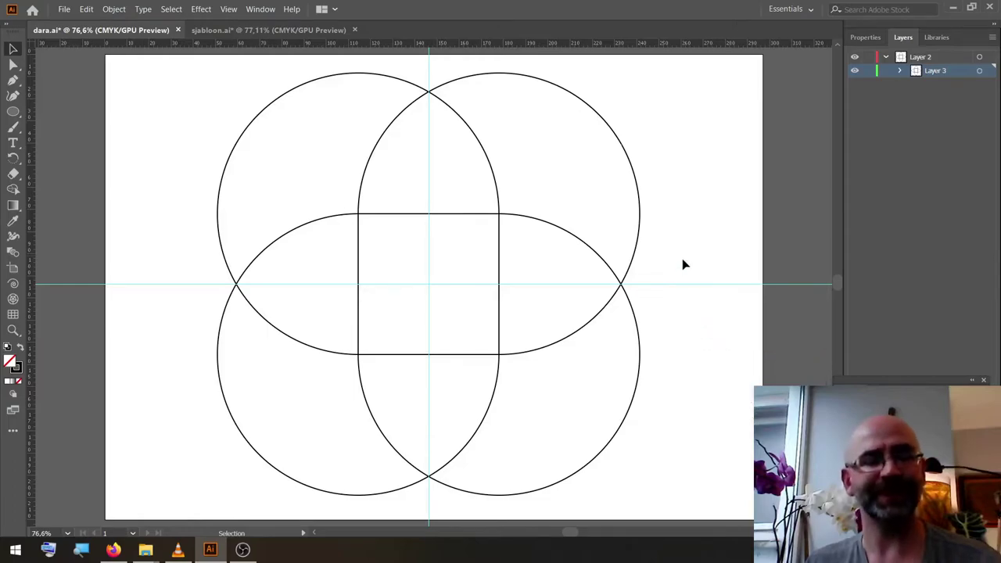
key(ctrl+a)
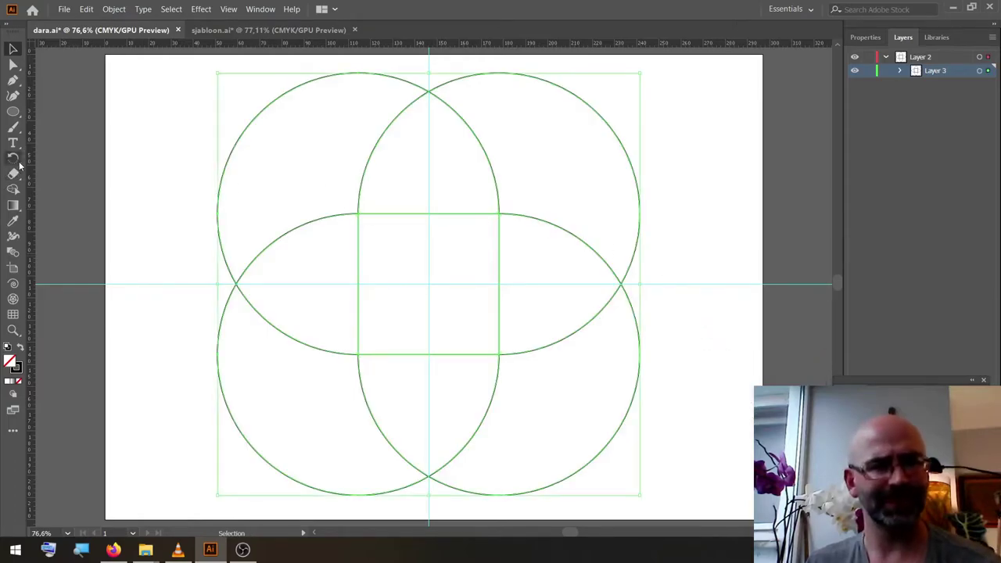
click(13, 158)
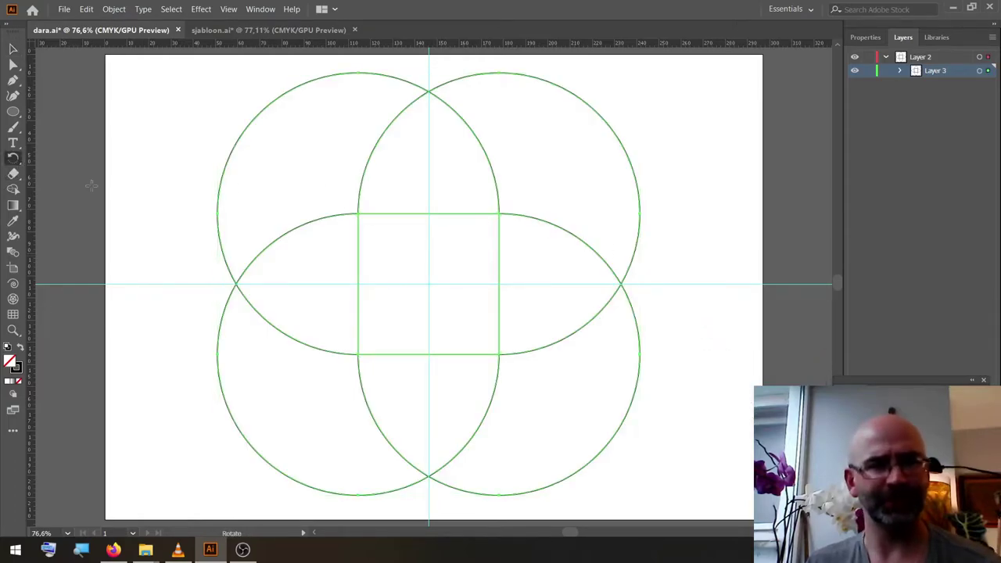
alt+click(429, 284)
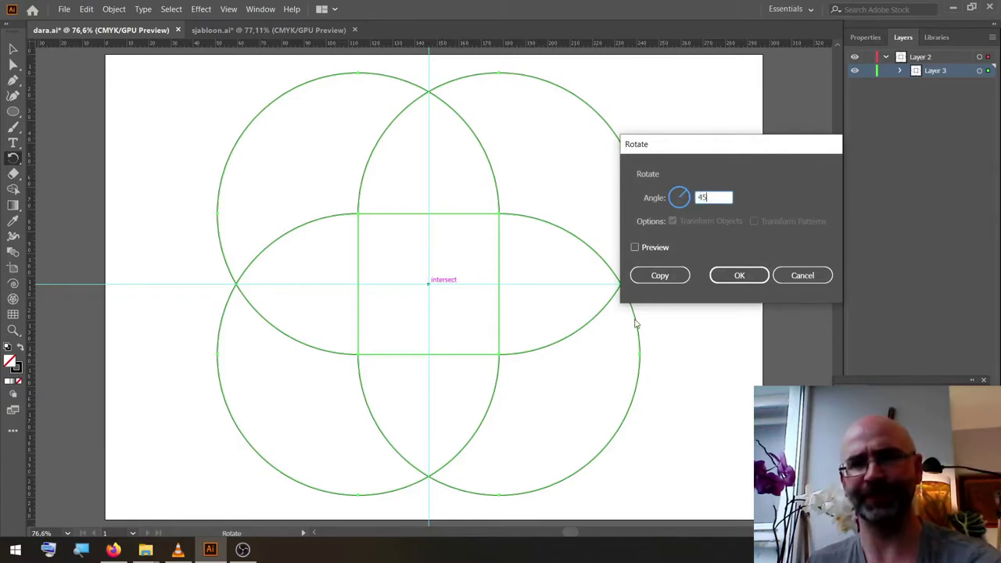
click(735, 275)
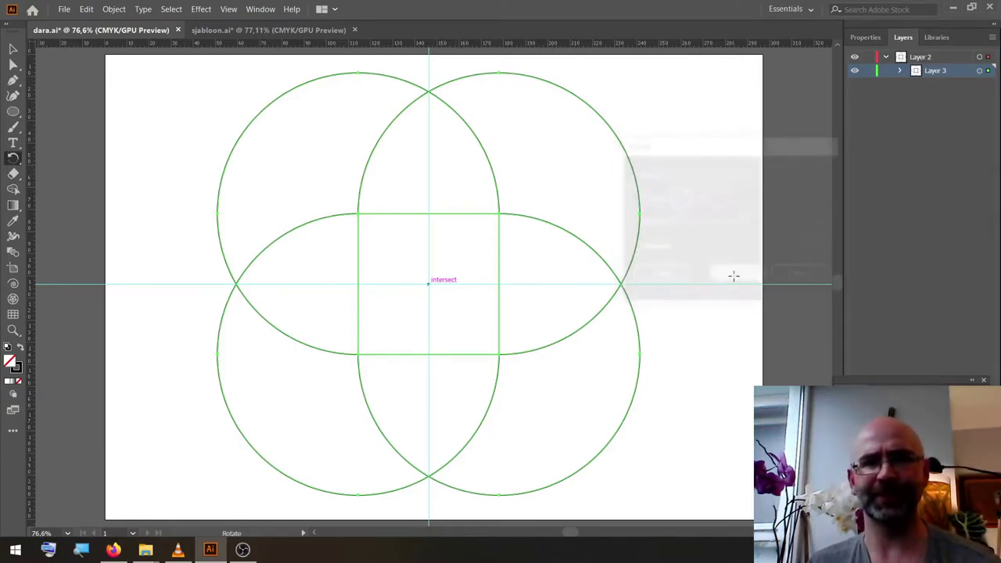
Step: Scale the knot down to about 145 mm across around its centre, then deselect
click(11, 48)
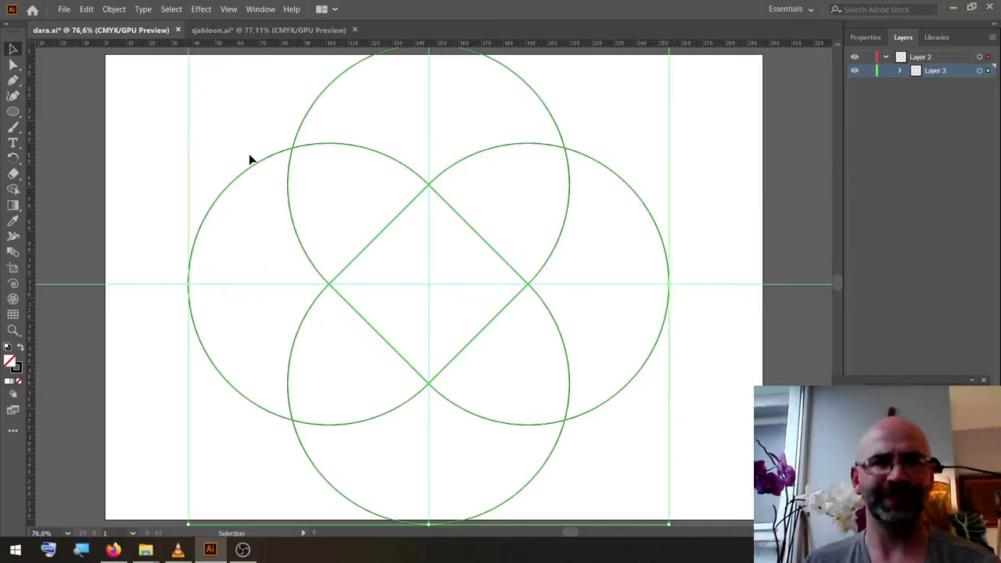
scroll(248, 159, up, 1)
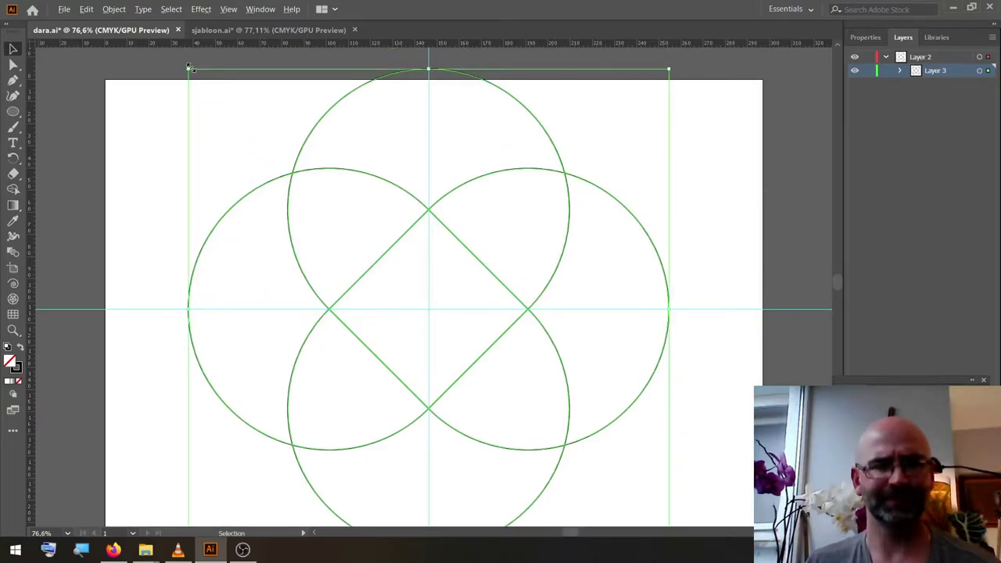
drag(190, 69, 232, 144)
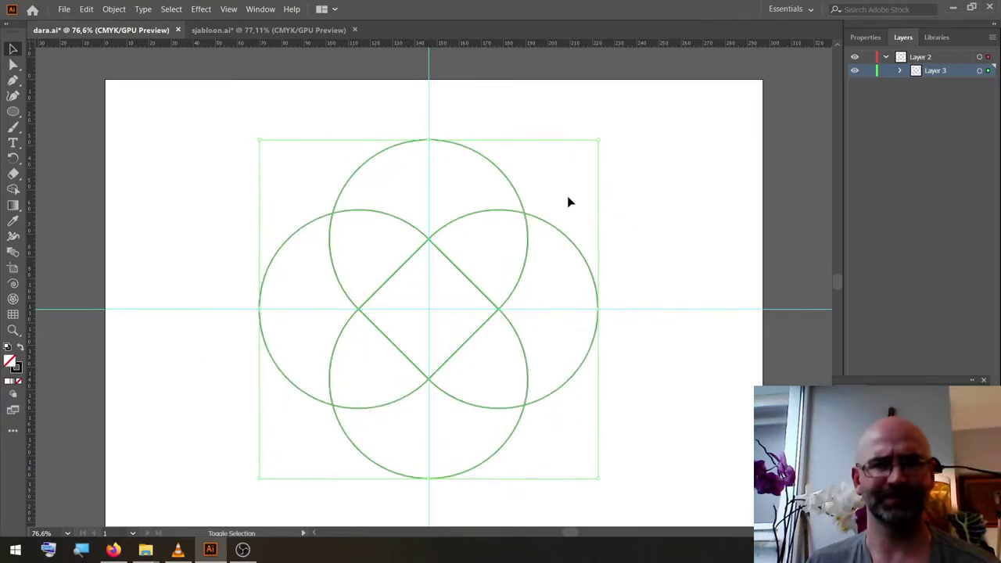
click(636, 198)
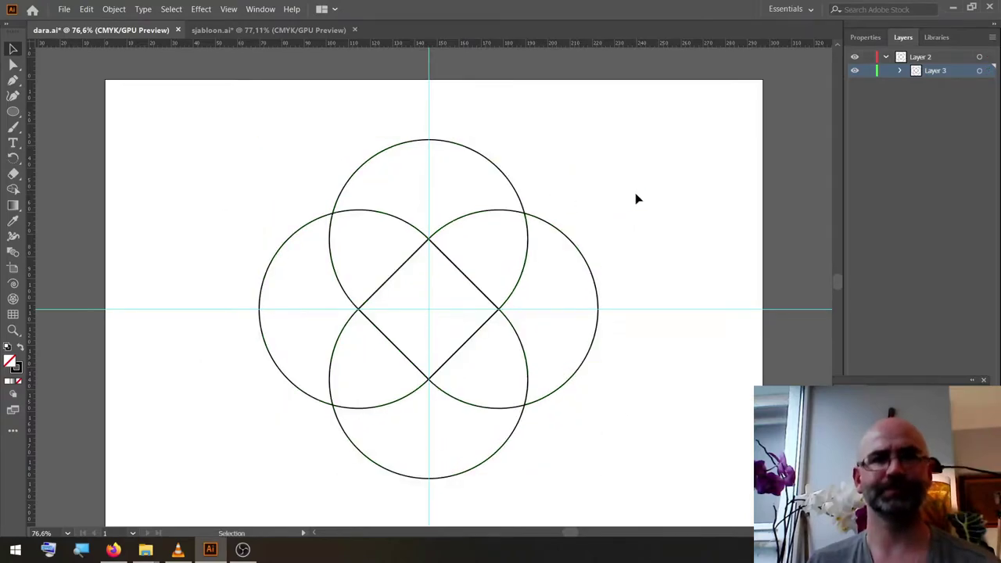
Step: Draw a small circle to the right of the knot and zoom in where they meet
click(13, 112)
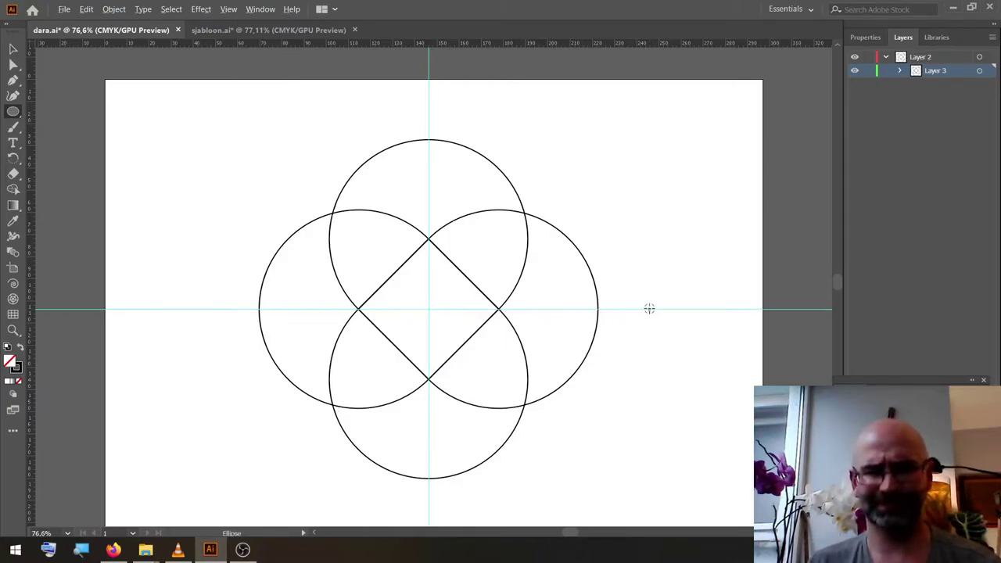
drag(649, 309, 693, 360)
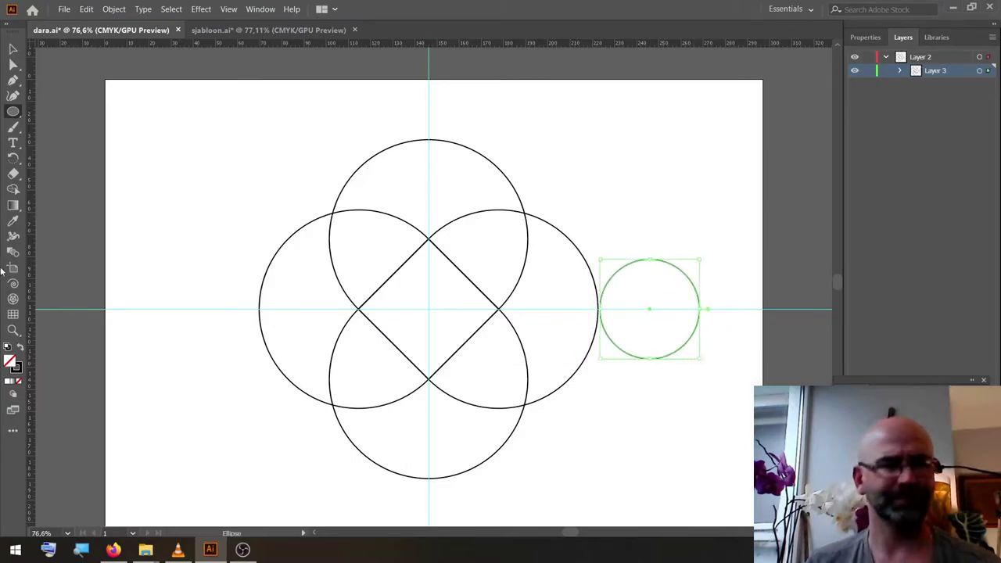
click(12, 330)
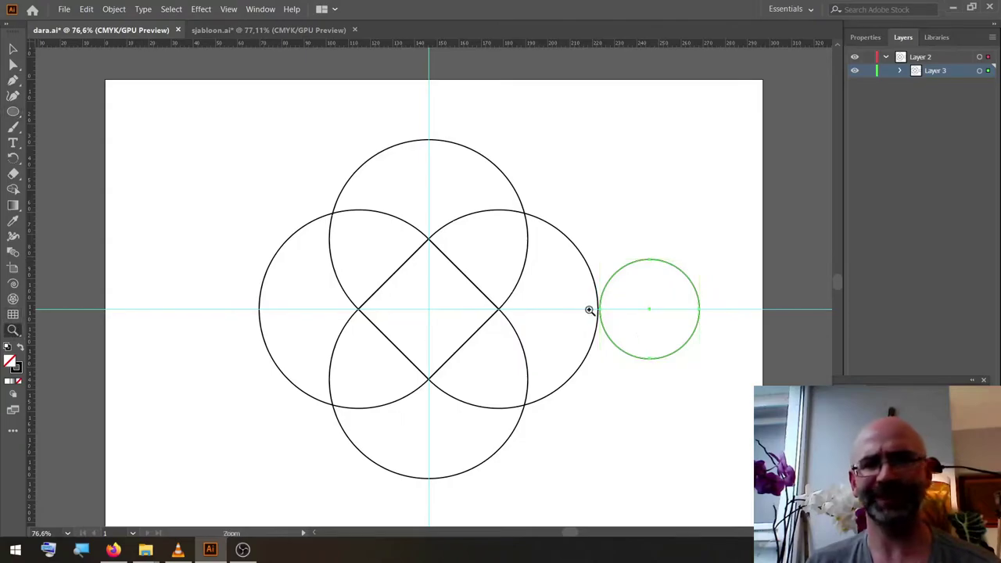
drag(587, 309, 726, 329)
Step: Add a vertical guide at the right edge of the knot's right-hand arc
key(v)
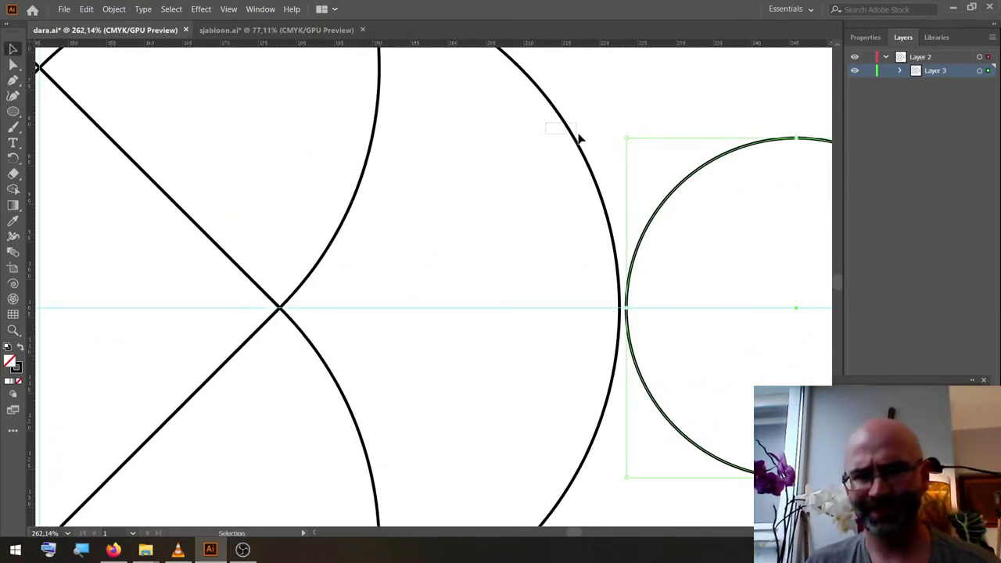
drag(579, 138, 585, 139)
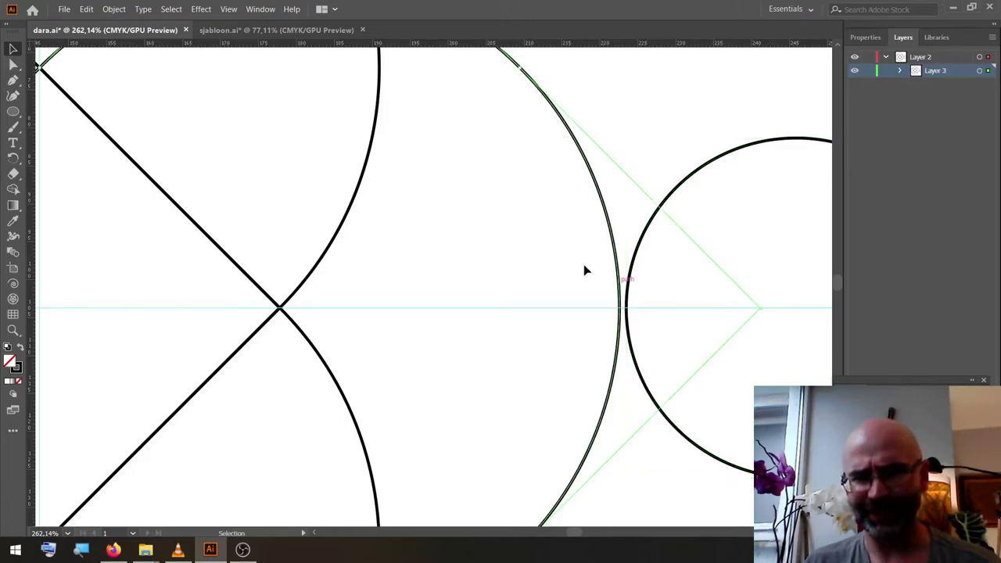
drag(29, 202, 621, 344)
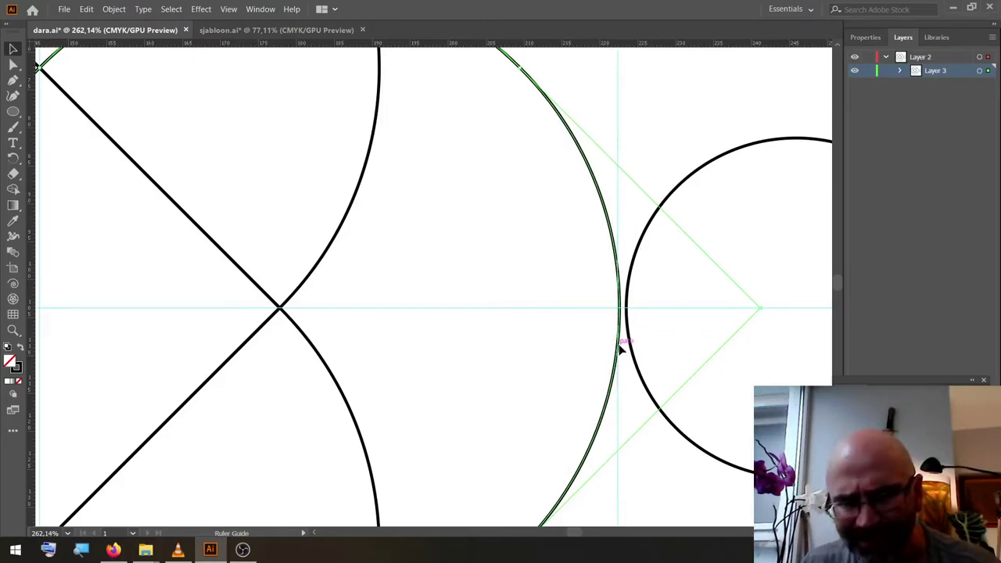
key(z)
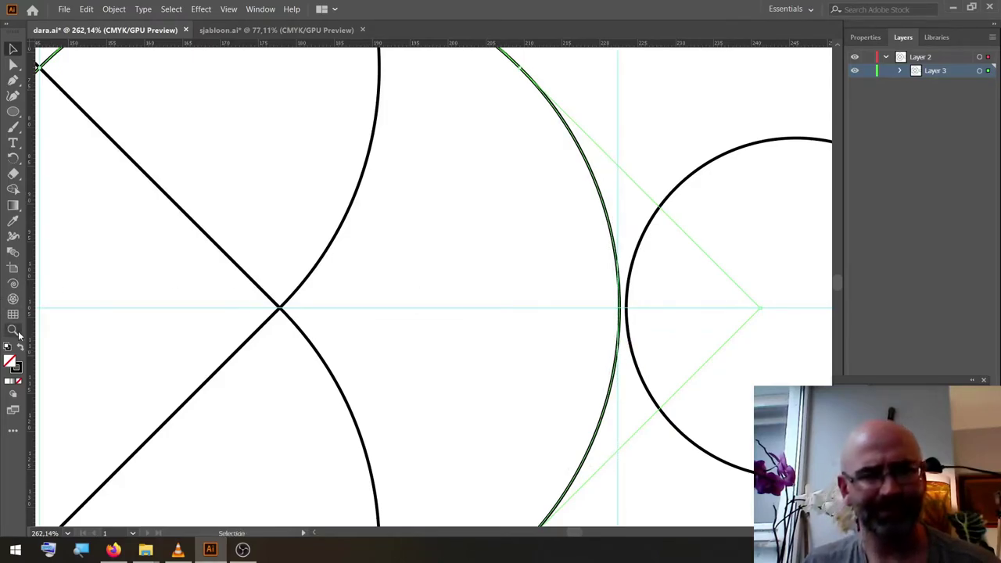
drag(637, 311, 835, 356)
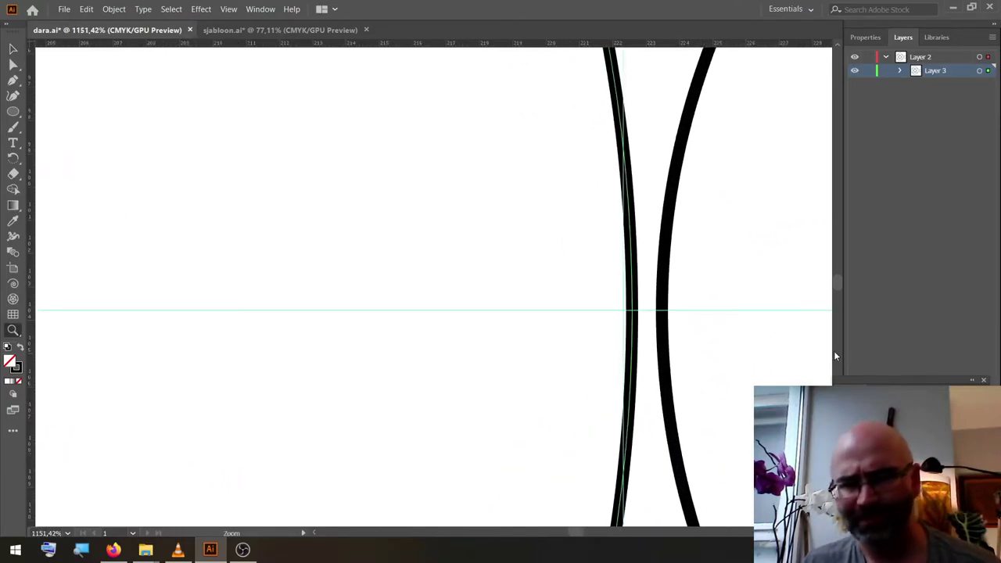
Step: Unlock the guides and align the vertical guide exactly with the arc's edge
click(13, 49)
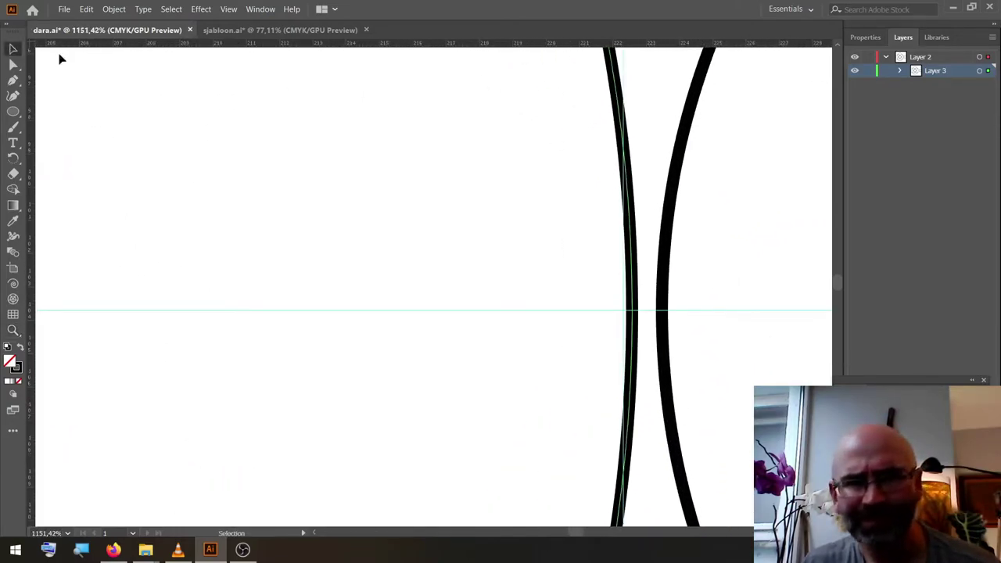
right_click(636, 68)
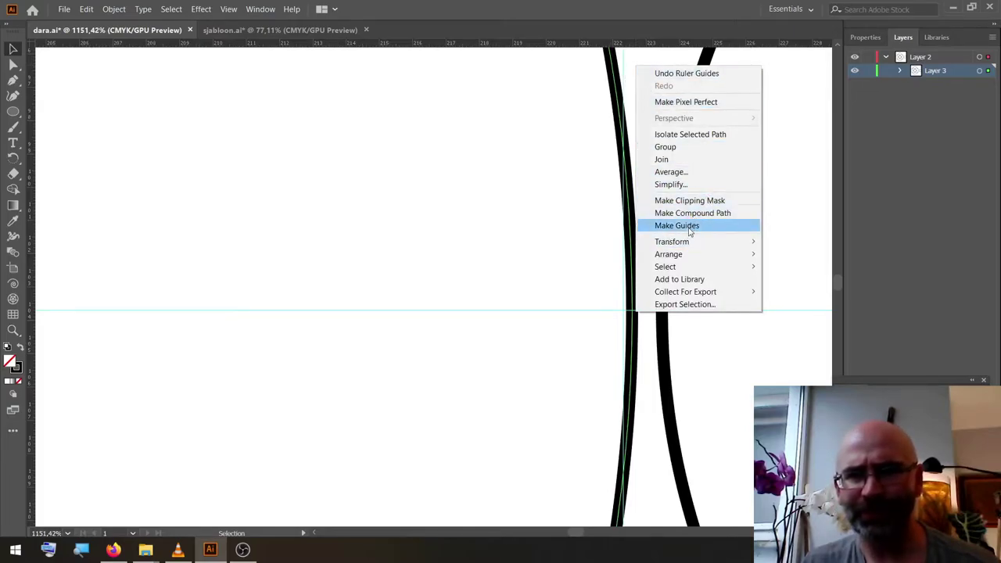
mouse_move(689, 263)
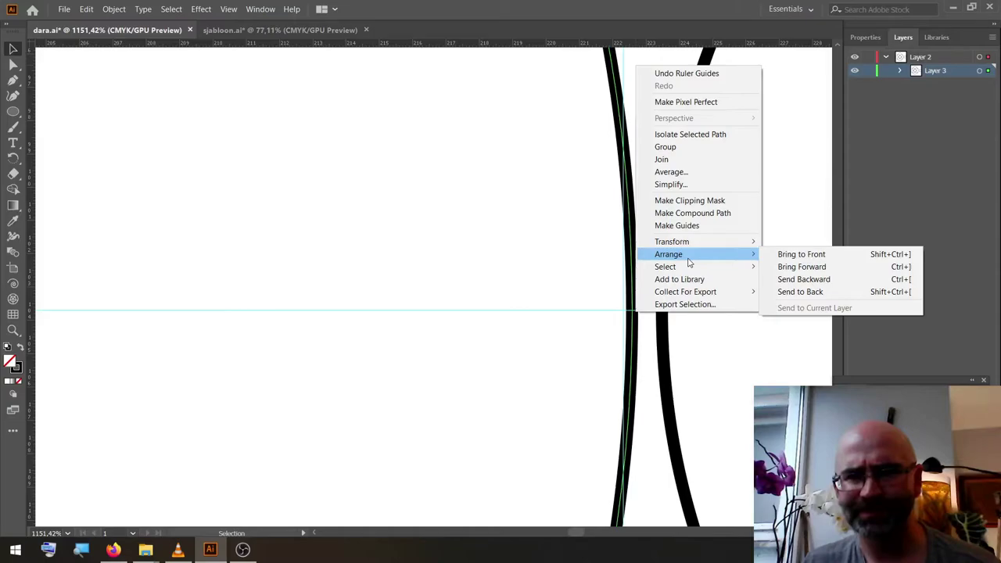
click(537, 144)
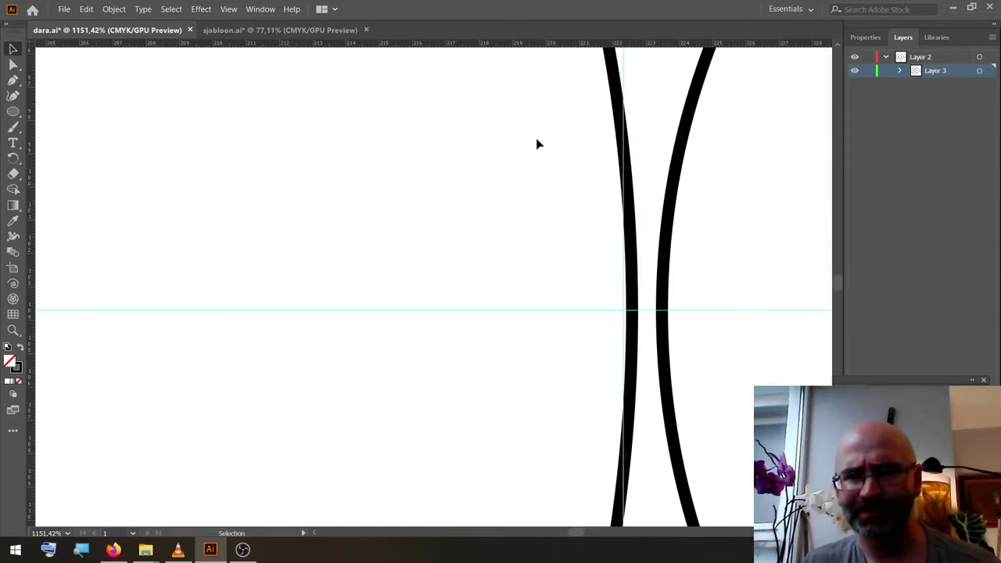
right_click(537, 144)
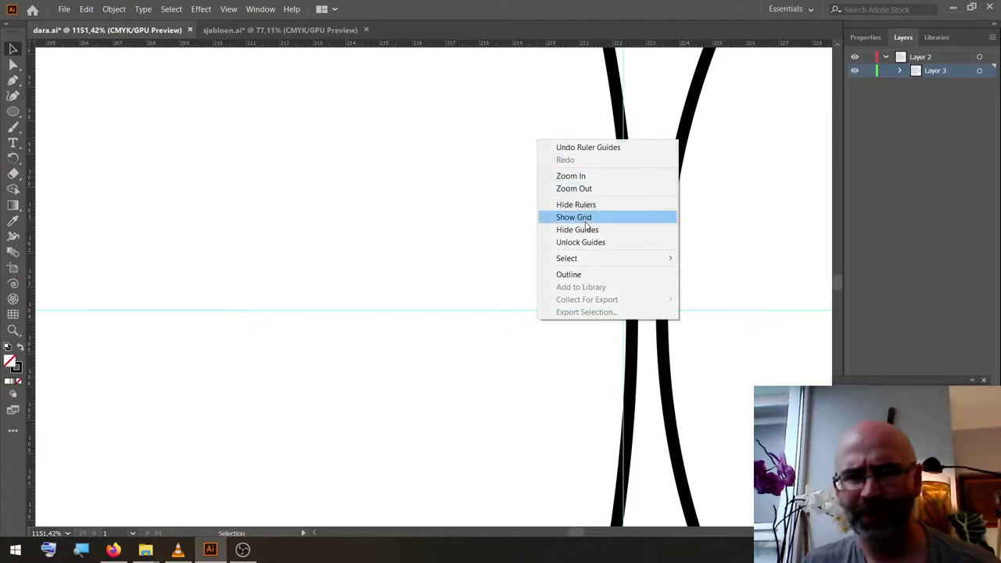
click(603, 241)
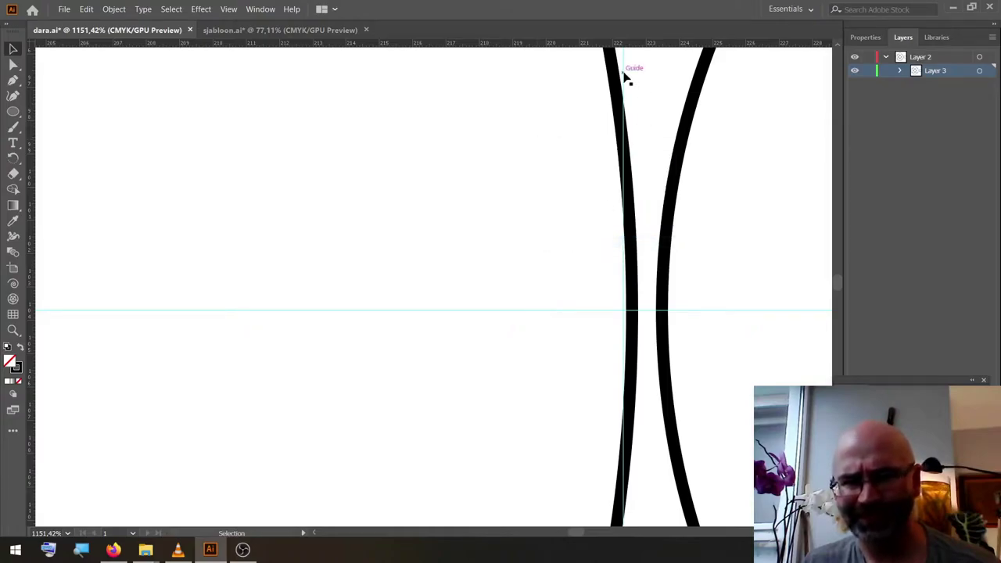
drag(626, 78, 637, 78)
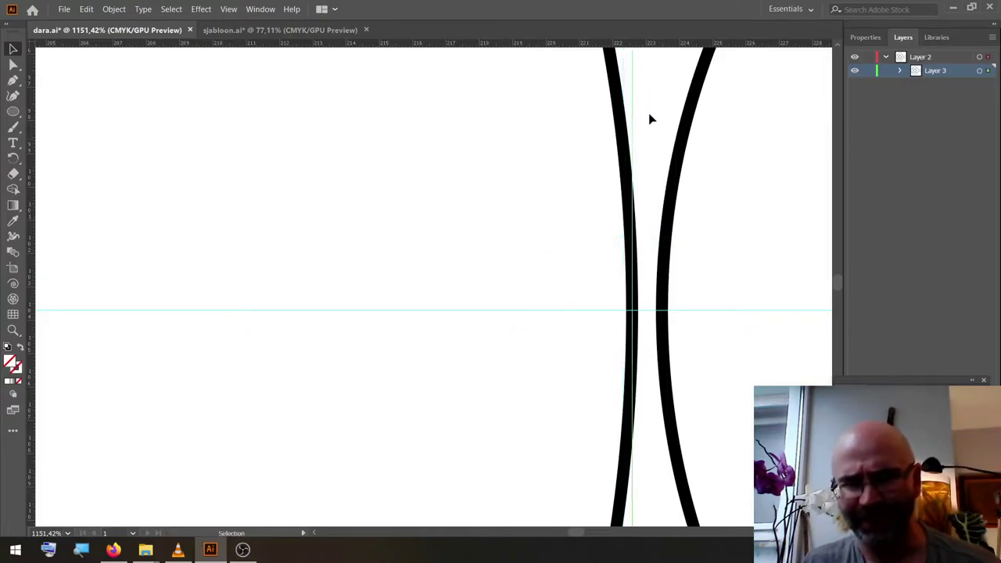
click(649, 121)
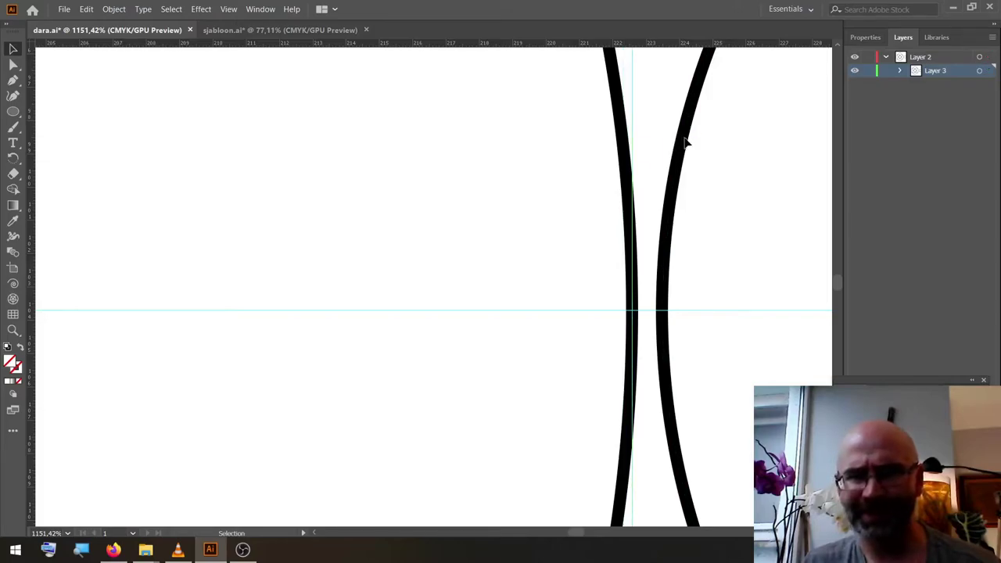
Step: Move the small circle left until it touches the guide, then fit the artboard in view
drag(685, 134, 654, 139)
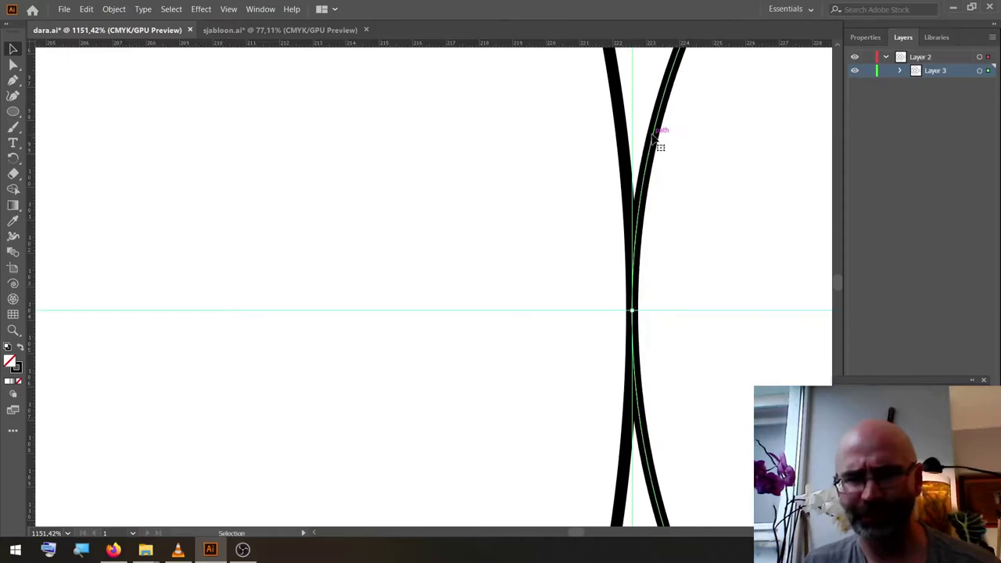
click(699, 175)
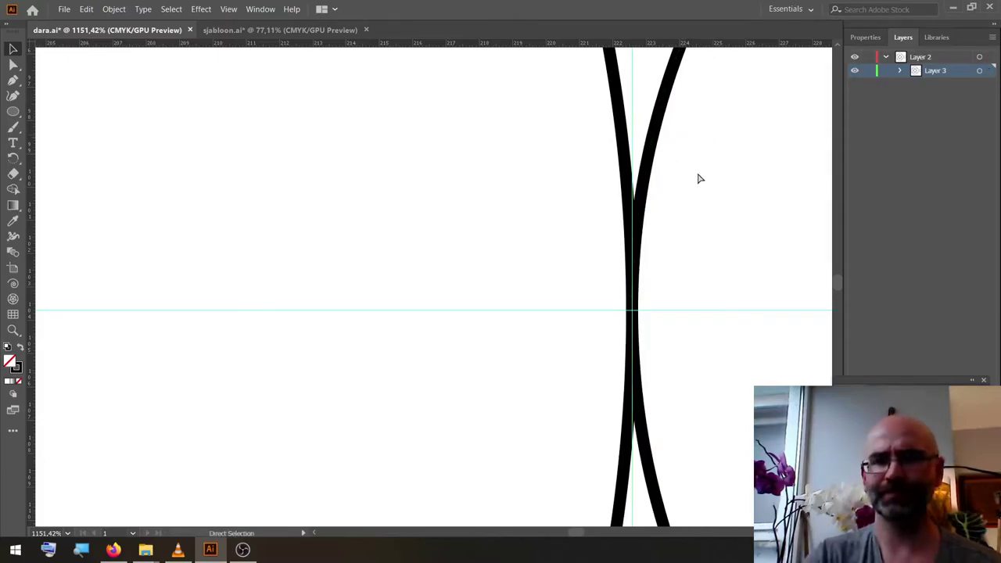
key(ctrl+0)
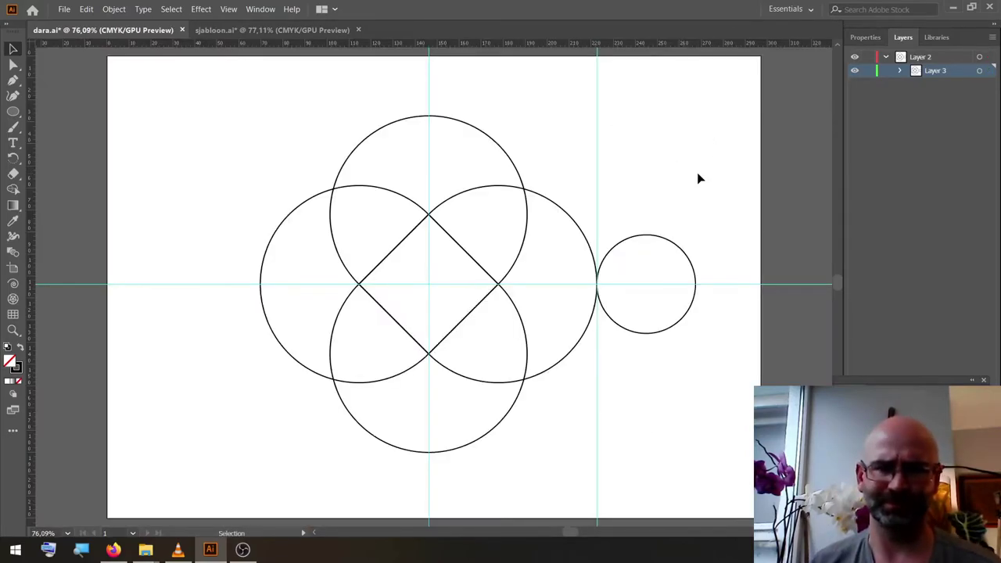
Step: Reflect a copy of the small circle across the knot's vertical centre axis to its left side
drag(697, 221, 651, 252)
click(18, 160)
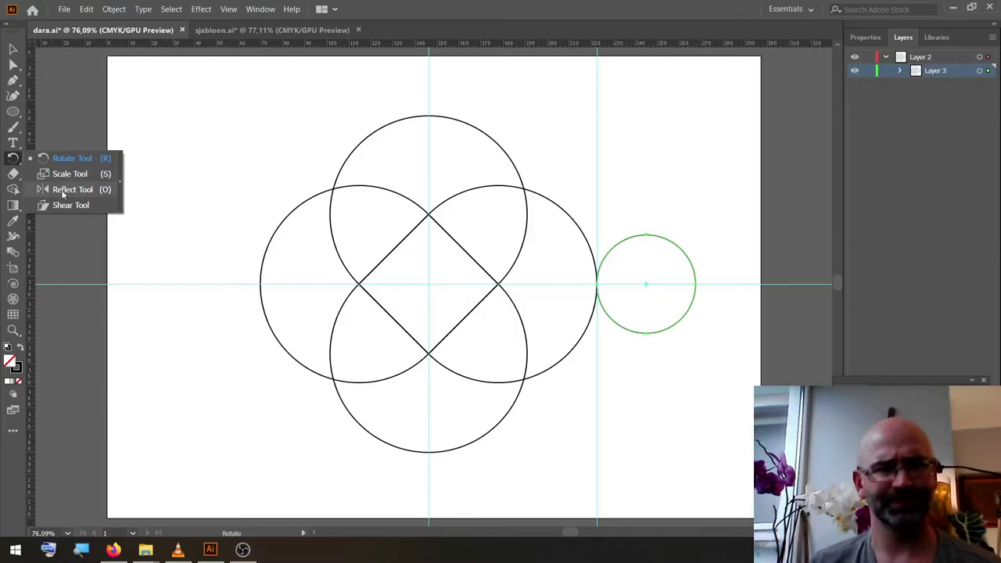
click(63, 192)
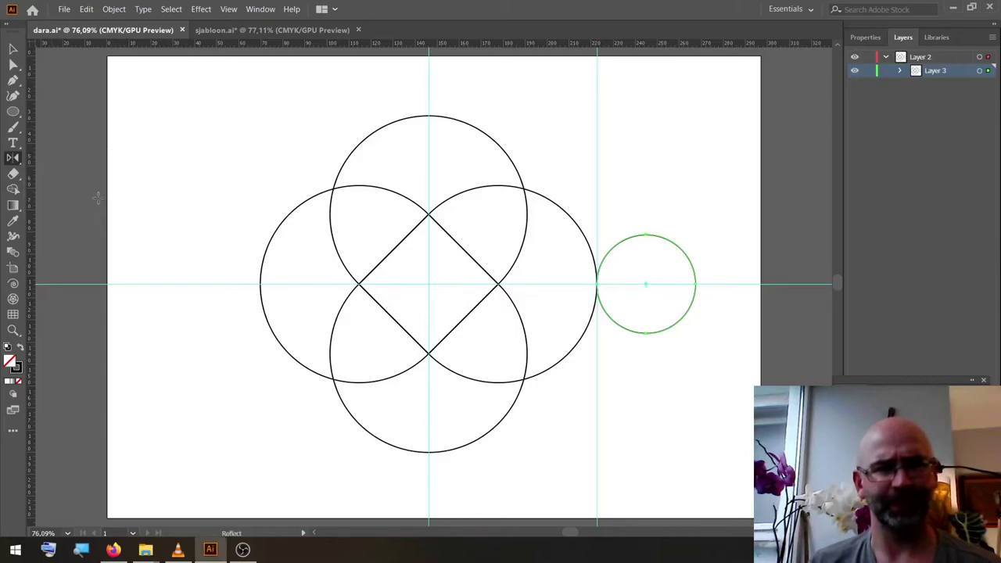
alt+click(428, 290)
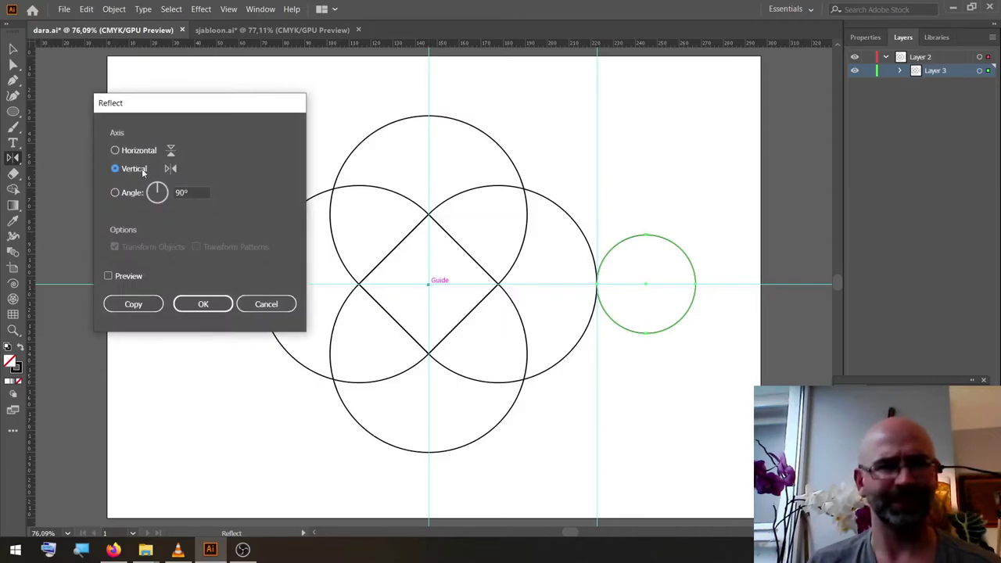
click(139, 304)
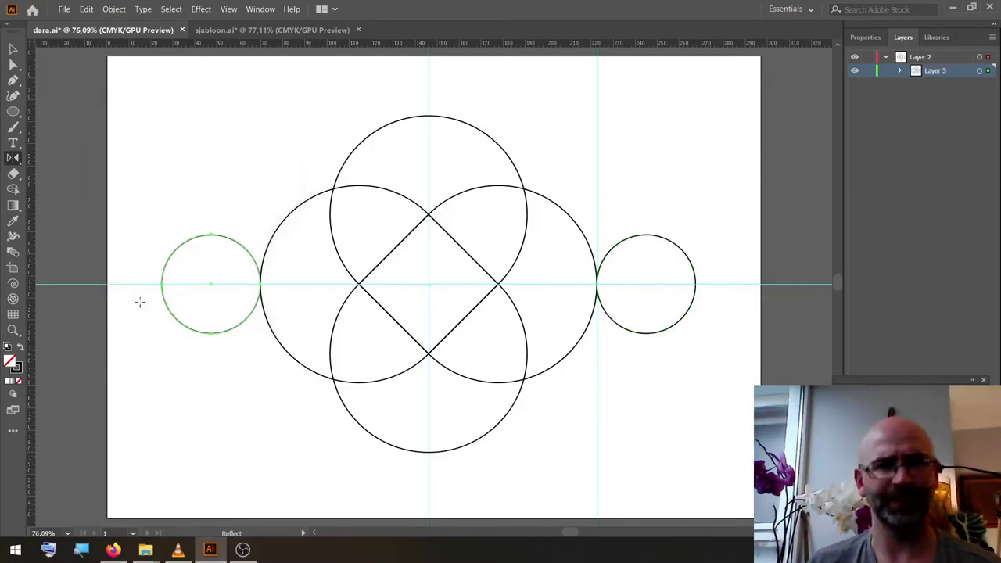
click(13, 49)
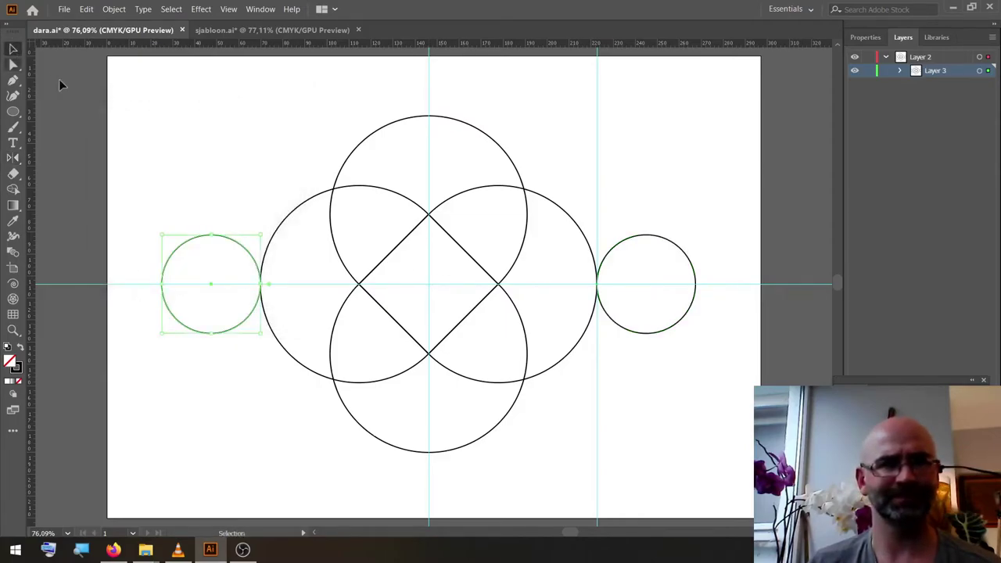
click(119, 101)
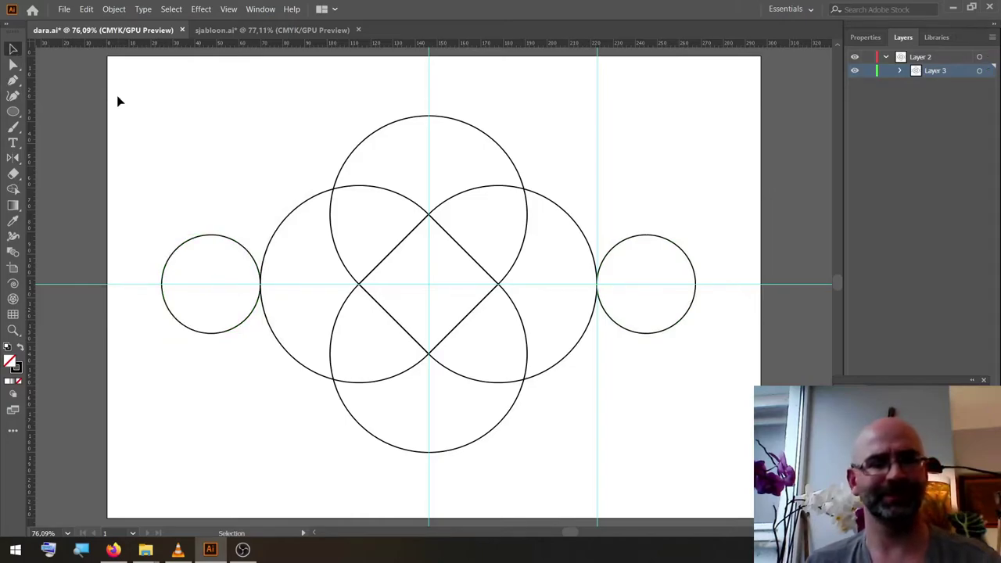
Step: Lock the guides and select and copy all the artwork
key(a)
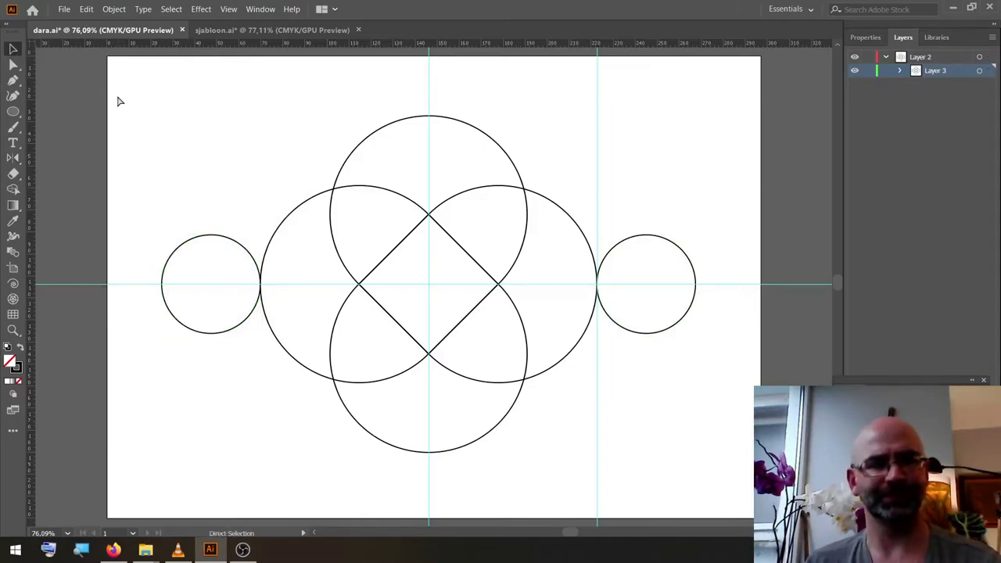
key(v)
right_click(119, 101)
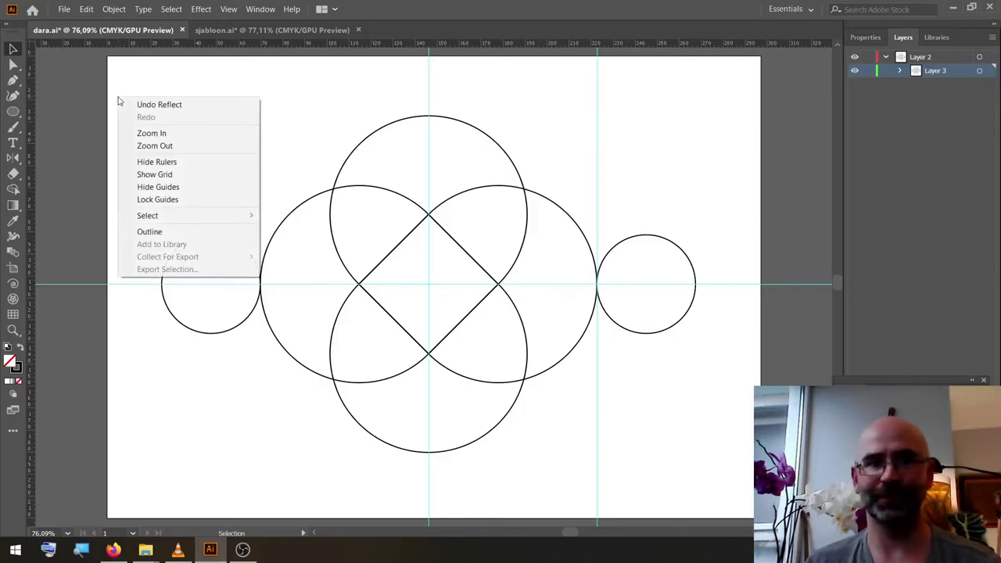
click(177, 200)
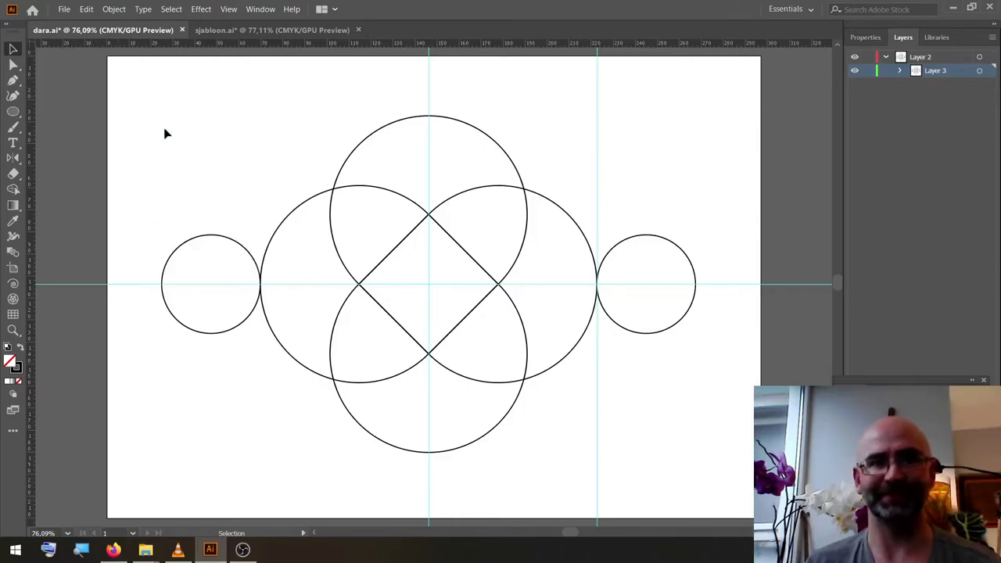
key(a)
key(v)
key(ctrl+a)
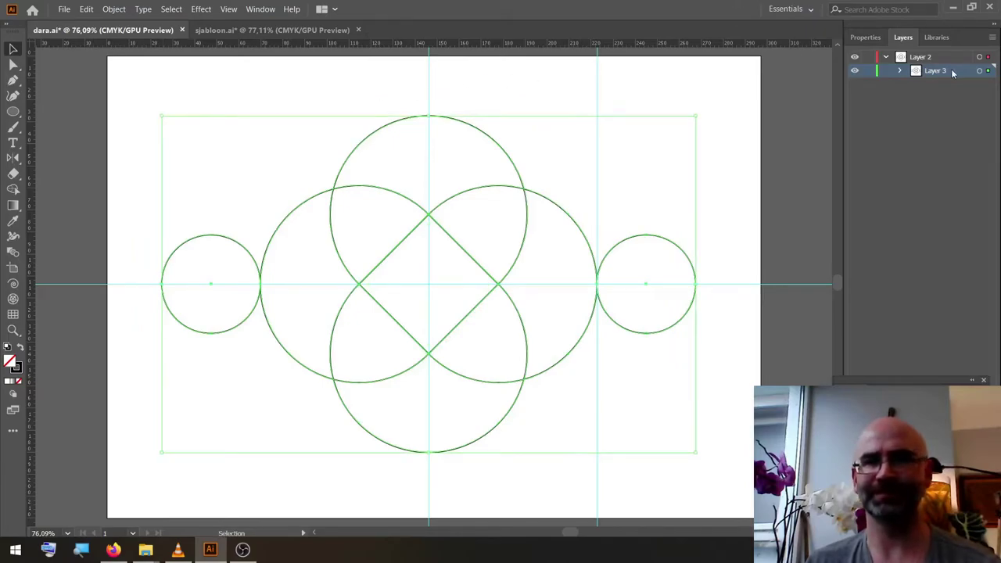
Step: Lock Layer 2, add a new Layer 4 below it, and paste the artwork copy there
click(868, 57)
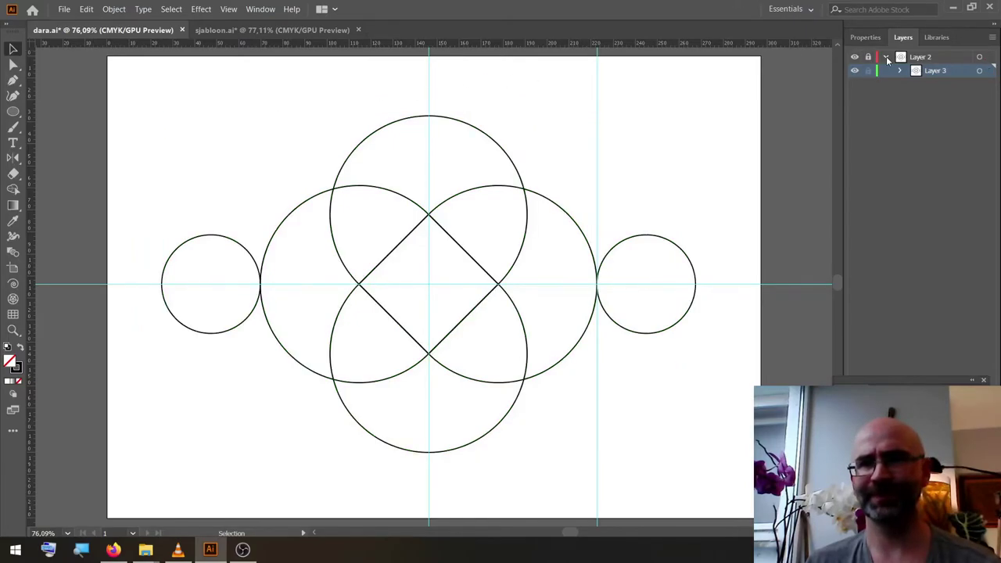
click(886, 58)
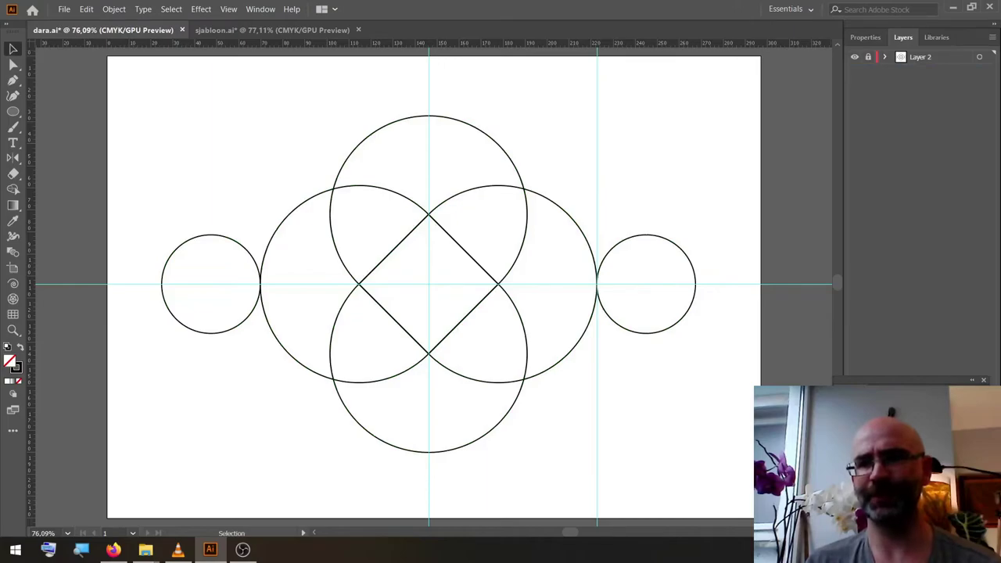
key(ctrl+l)
drag(933, 62, 928, 77)
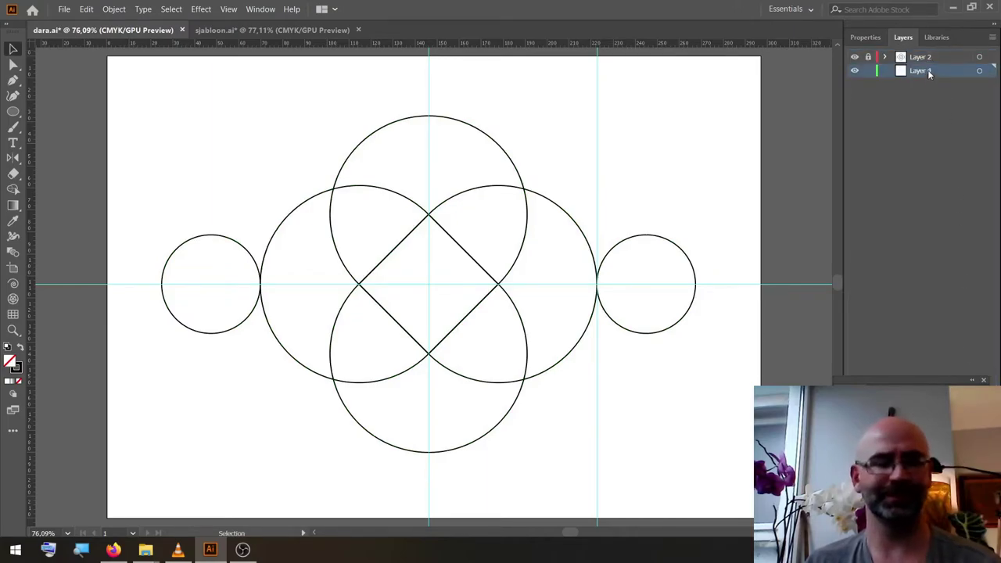
key(ctrl+f)
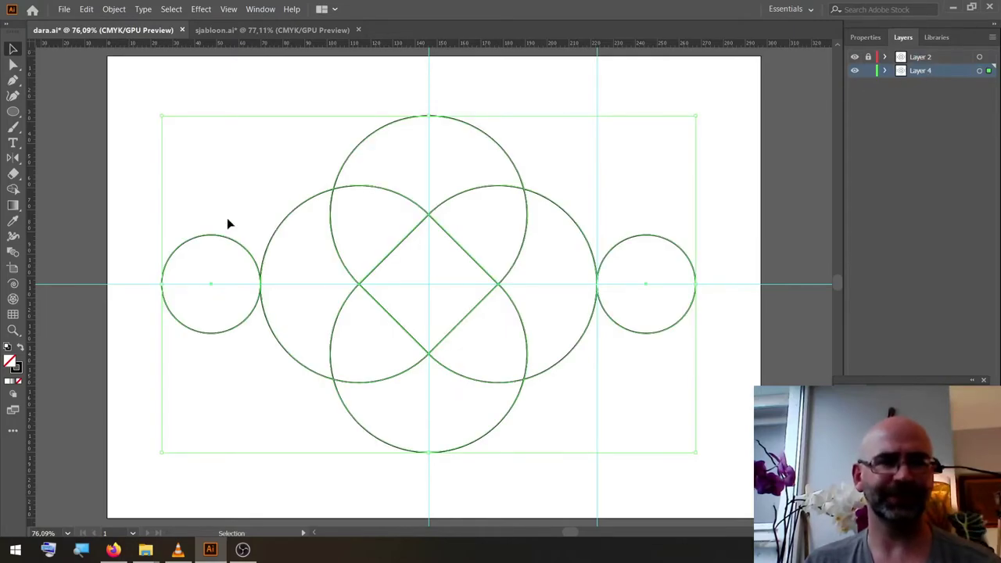
Step: Set the pasted copy's stroke colour to yellow
double_click(17, 367)
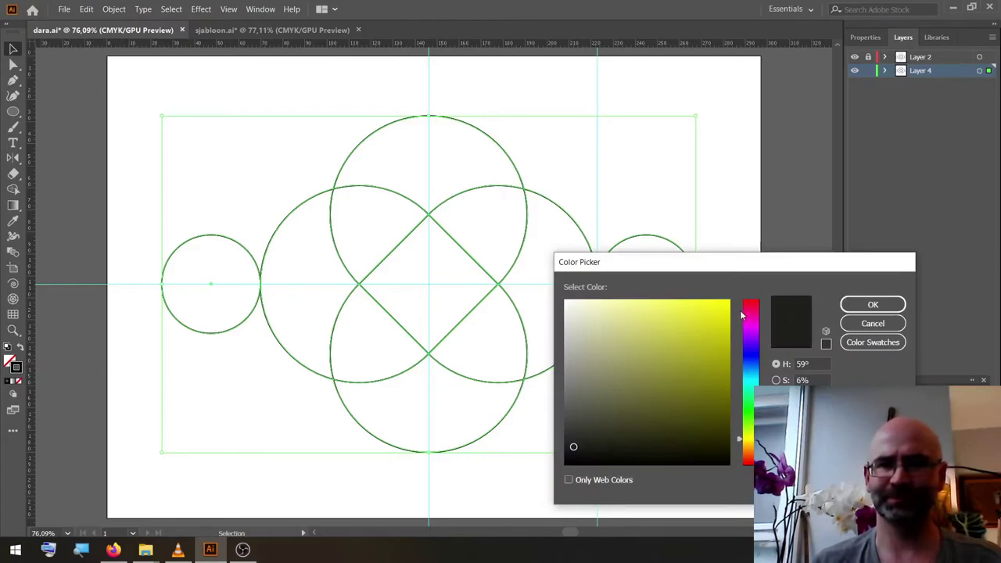
click(713, 304)
click(870, 304)
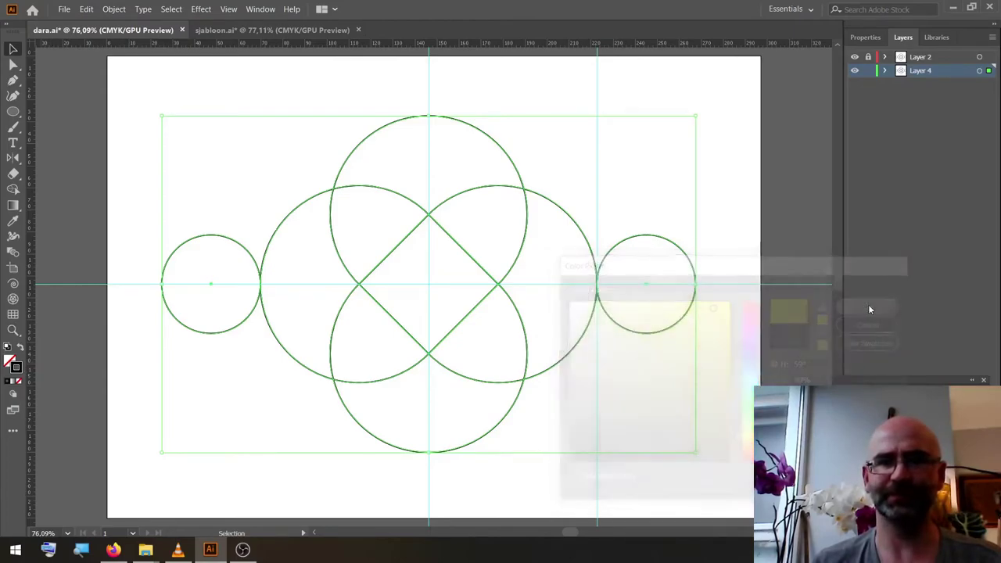
Step: Raise the copy's stroke weight to roughly 55 pt for broad bands
click(865, 37)
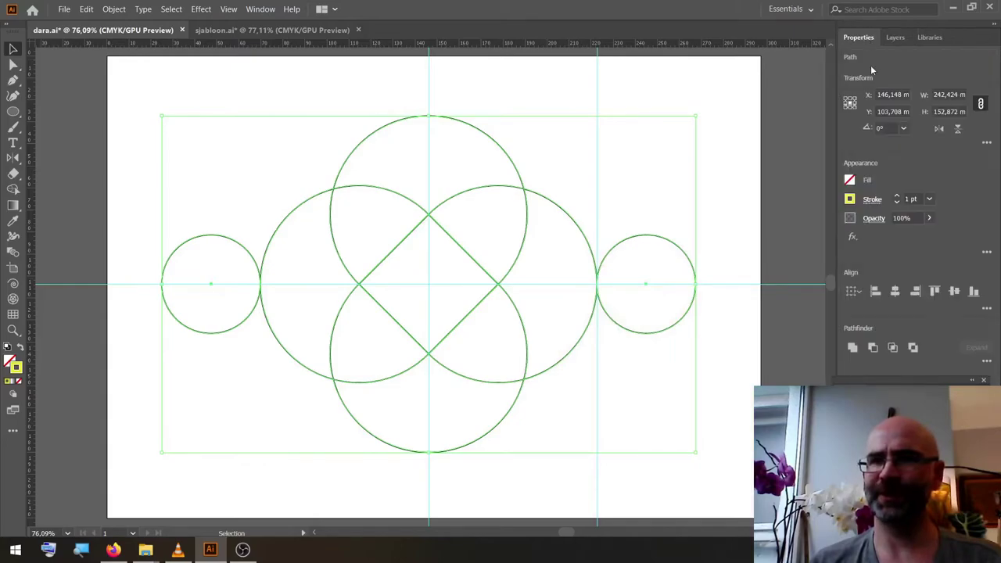
click(872, 200)
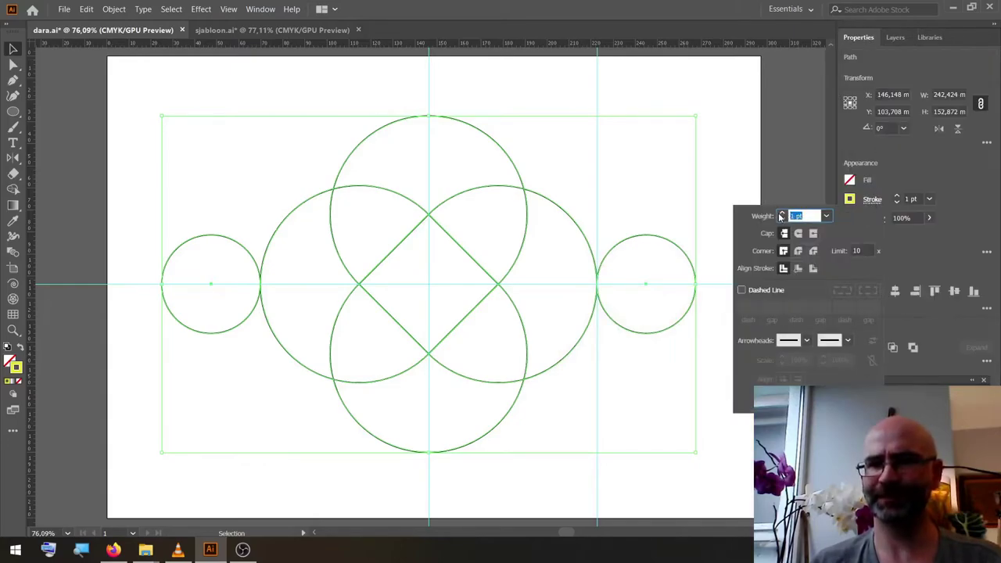
click(783, 216)
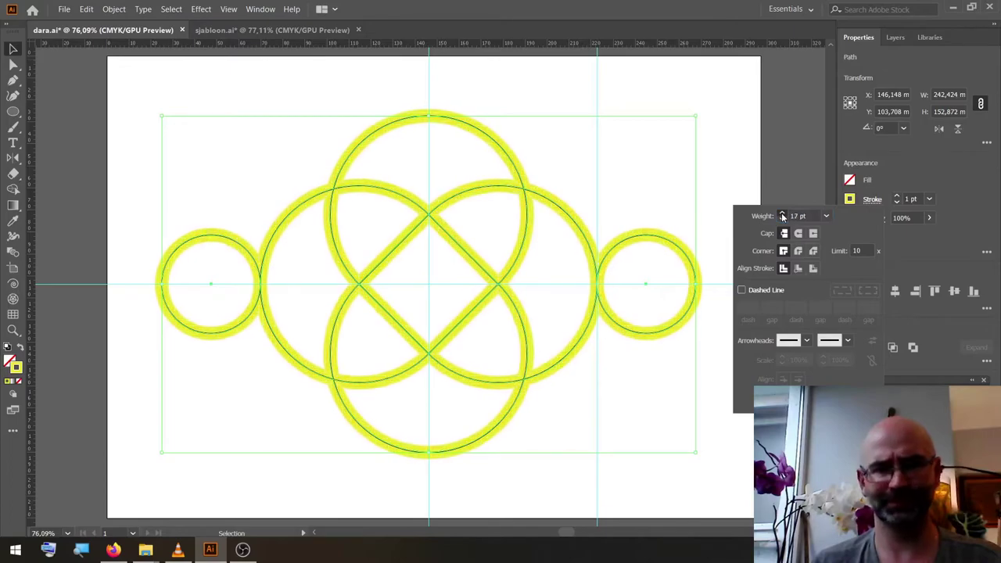
drag(783, 217, 783, 217)
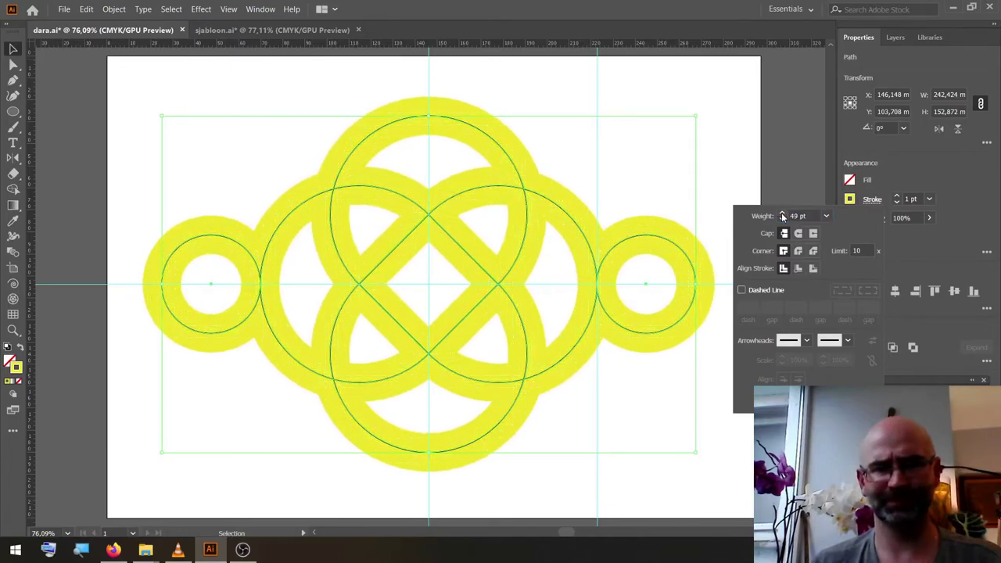
click(783, 216)
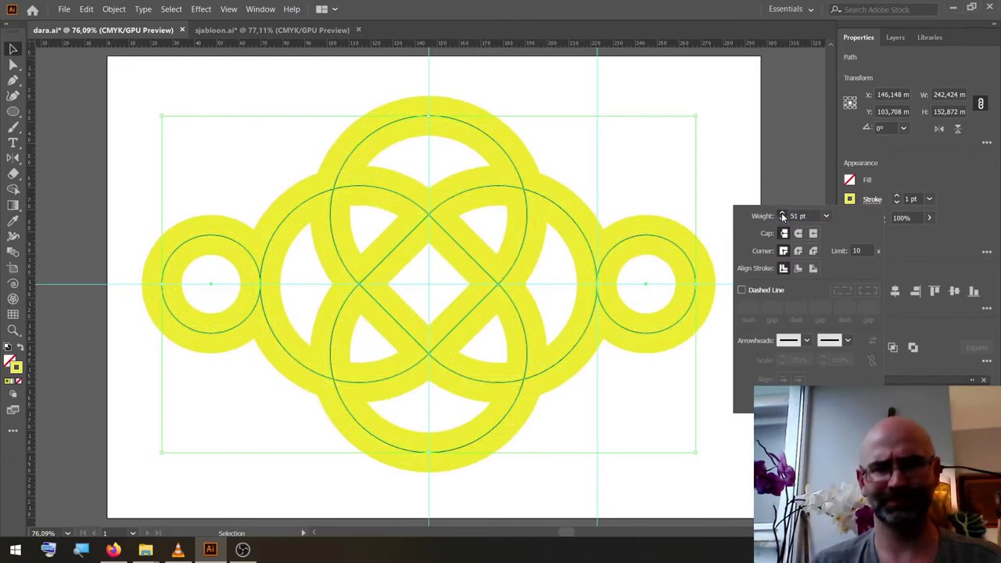
click(783, 215)
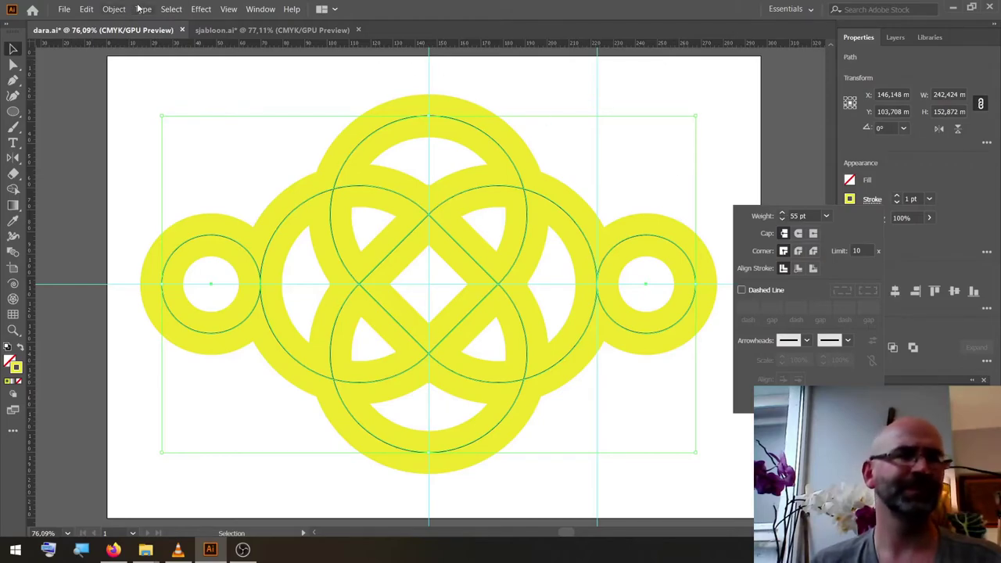
Step: Convert the thick yellow strokes into filled shapes with Outline Stroke
click(114, 9)
click(114, 8)
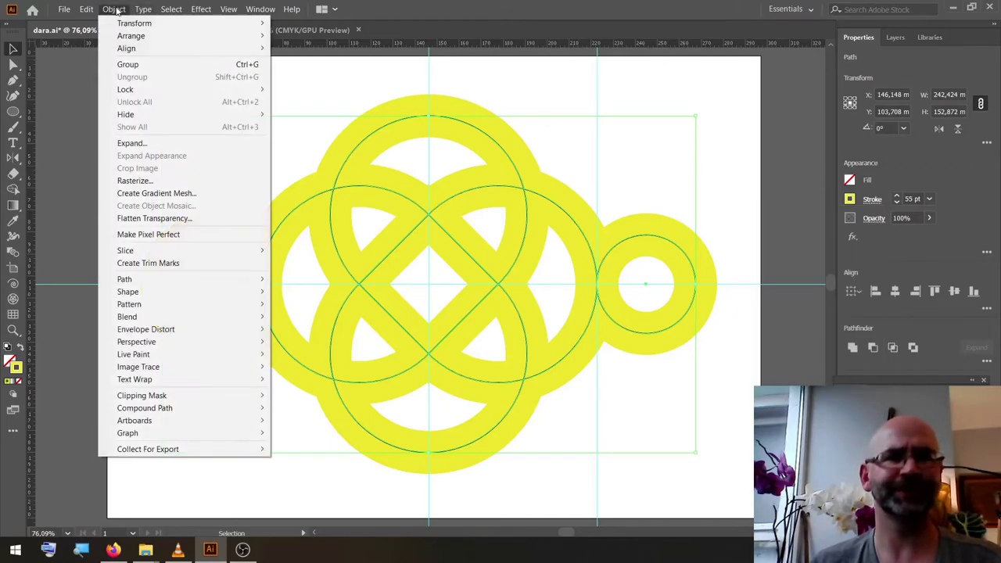
mouse_move(157, 280)
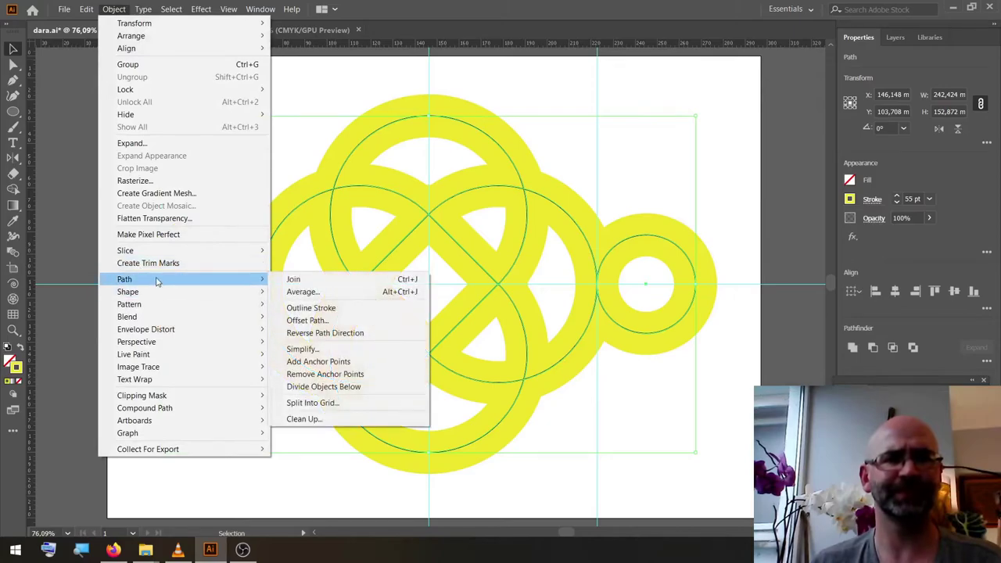
click(355, 309)
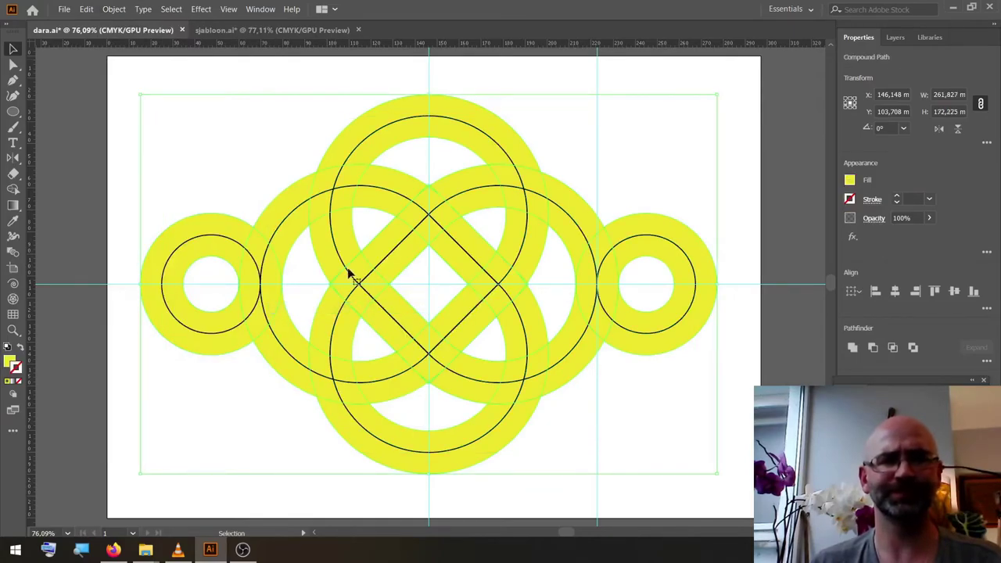
Step: Swap the yellow fill back to a stroke and set its weight to 5 pt
click(12, 362)
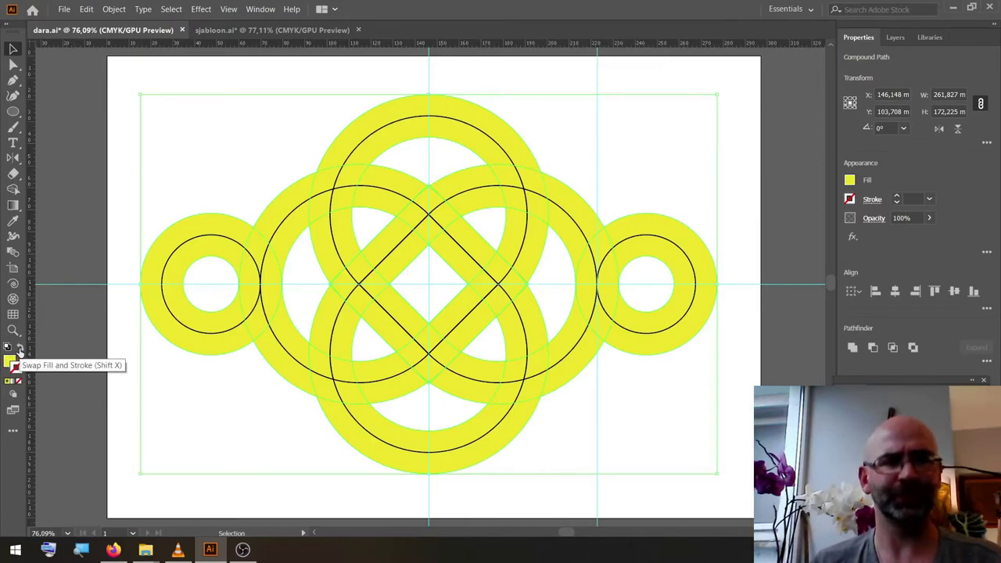
click(19, 350)
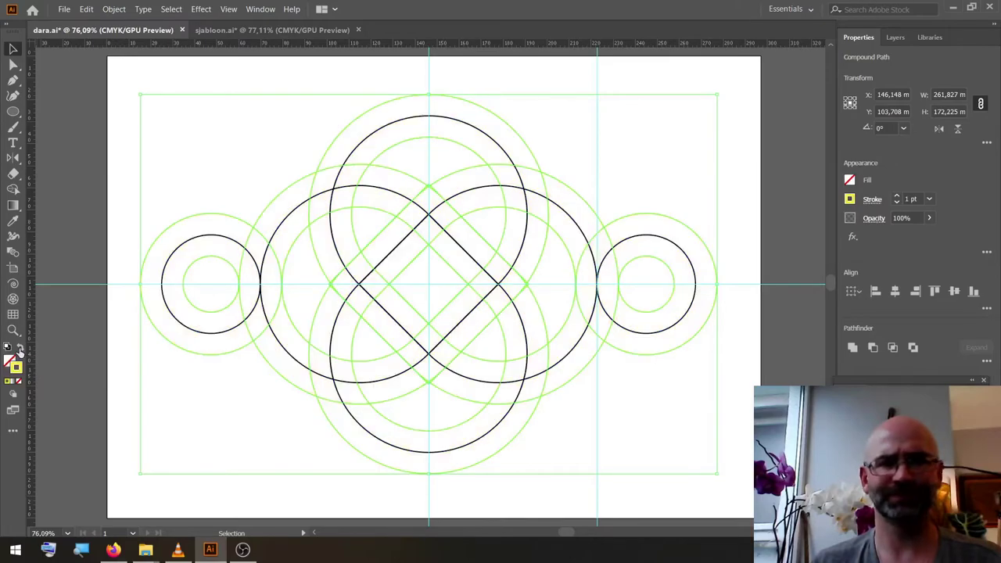
click(899, 197)
click(899, 197)
click(899, 197)
click(899, 197)
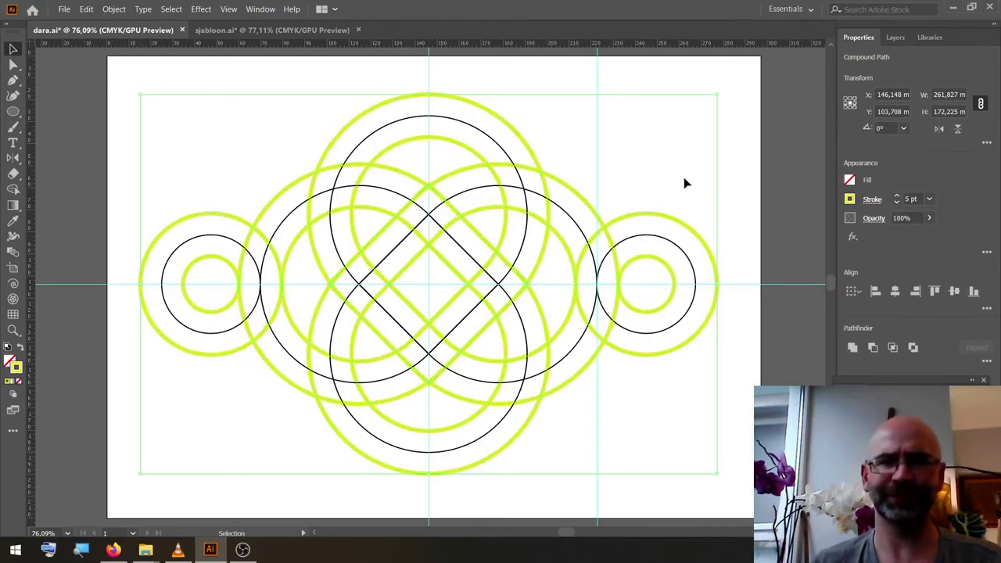
Step: Outline the 5 pt yellow strokes into filled shapes with no stroke, then deselect
click(115, 9)
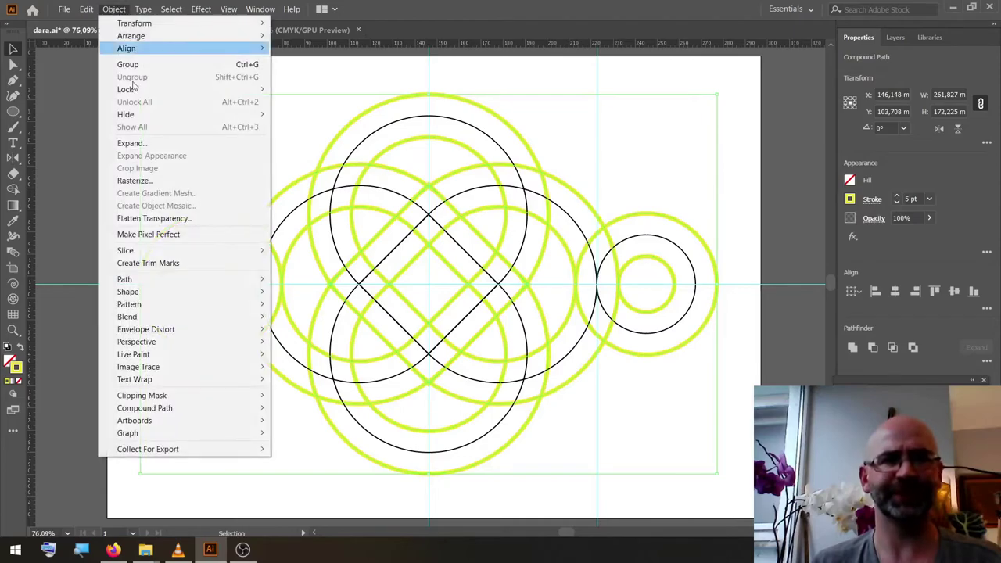
mouse_move(181, 280)
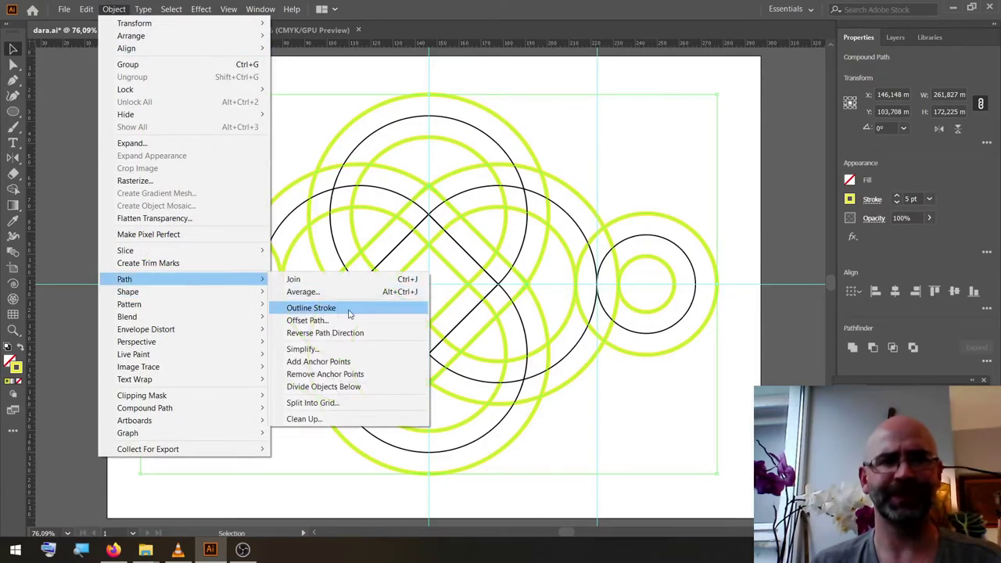
click(350, 310)
click(741, 160)
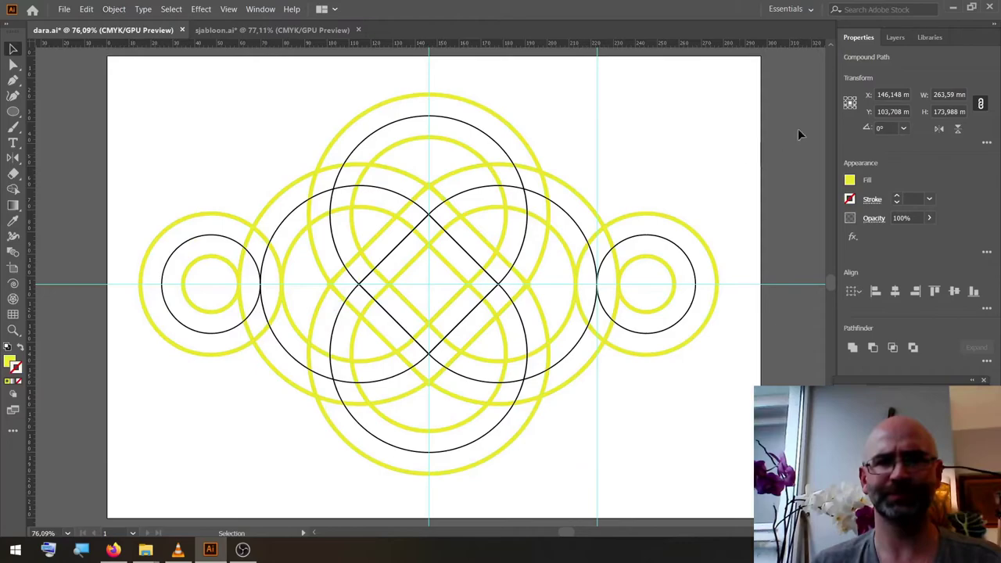
Step: Lock Layer 4 and give Layer 2's thin knot paths a near-black stroke colour
click(893, 39)
click(868, 70)
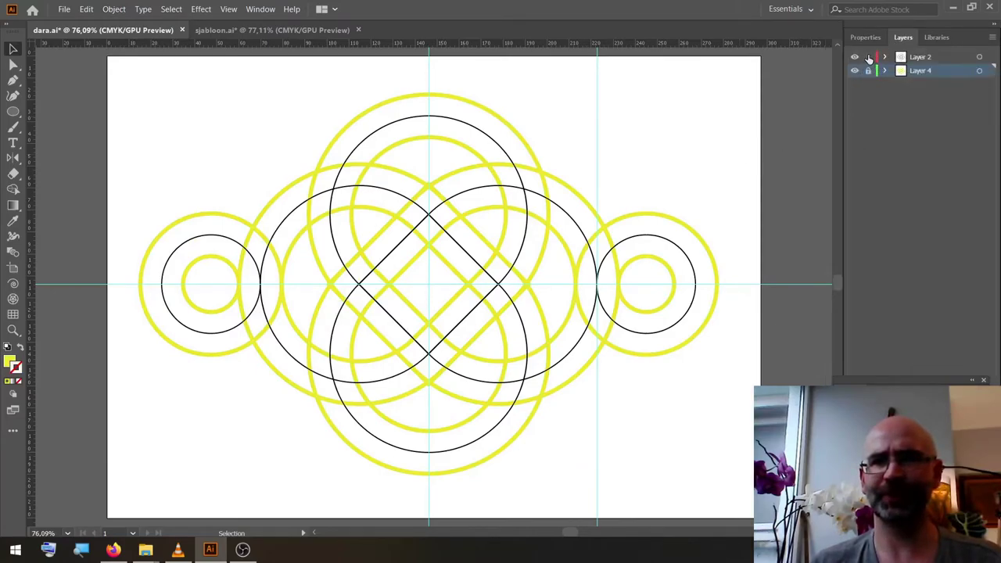
click(926, 63)
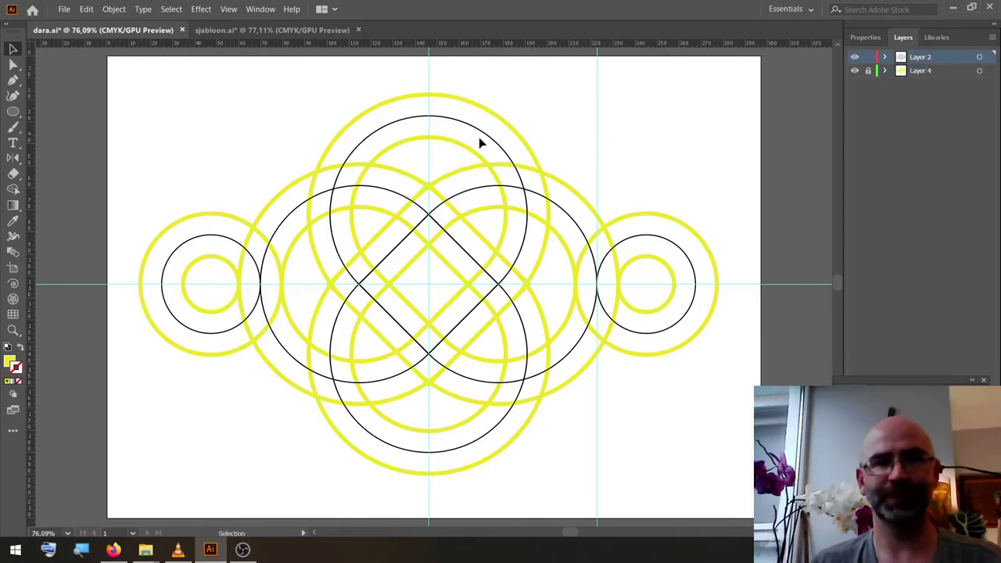
click(524, 174)
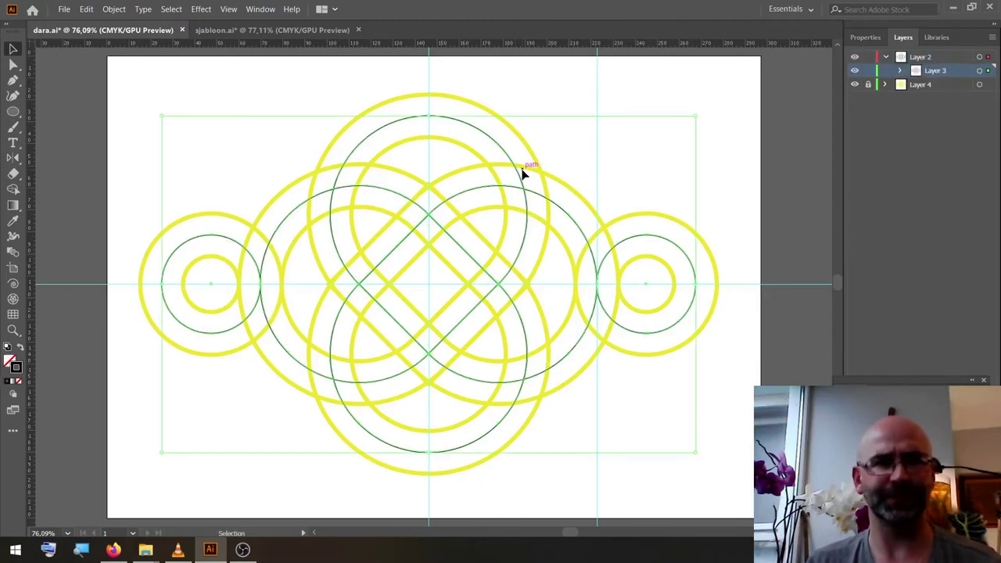
double_click(22, 366)
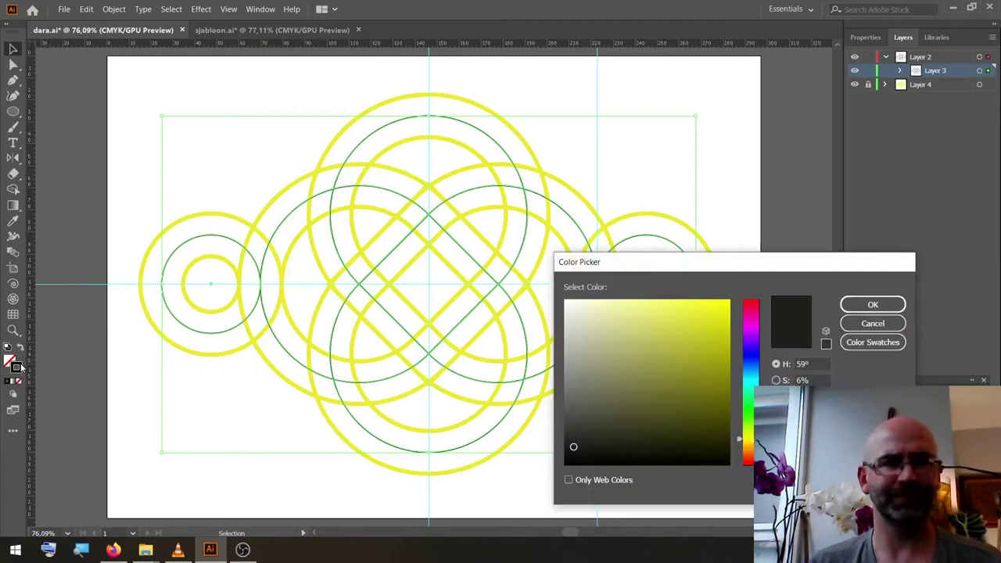
click(874, 305)
Step: Increase the knot paths' stroke weight to 5 pt
click(863, 37)
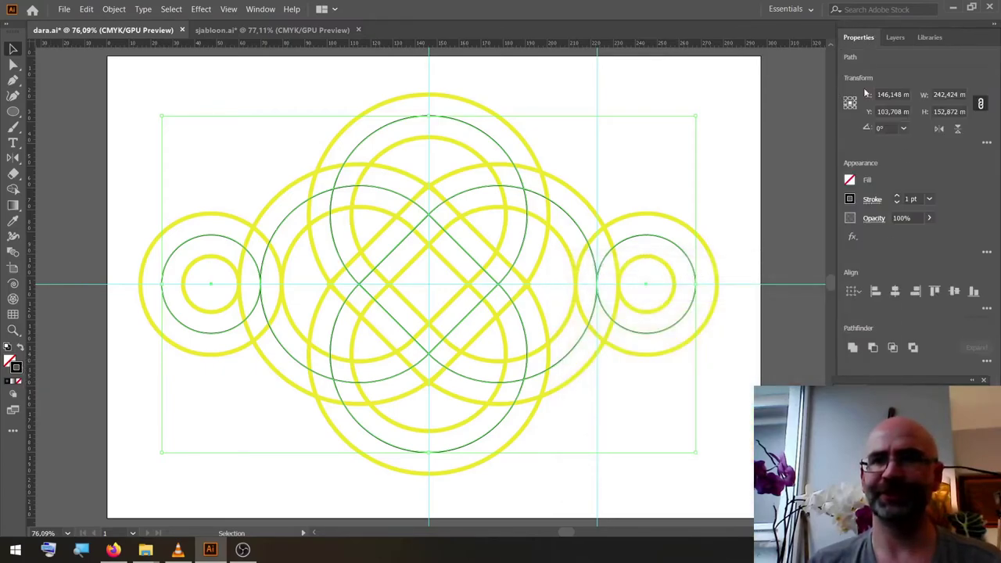
click(872, 200)
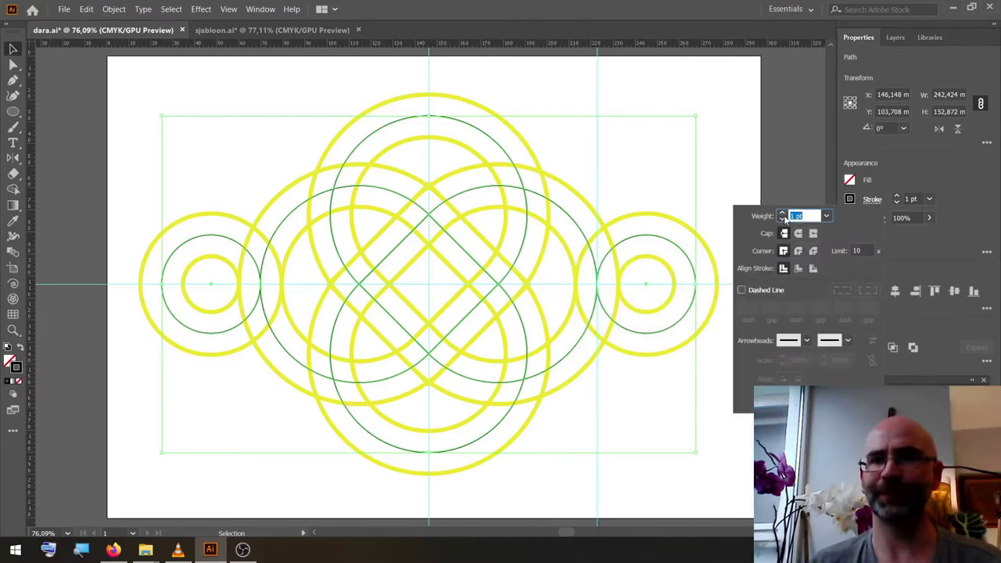
click(782, 214)
click(782, 214)
click(782, 215)
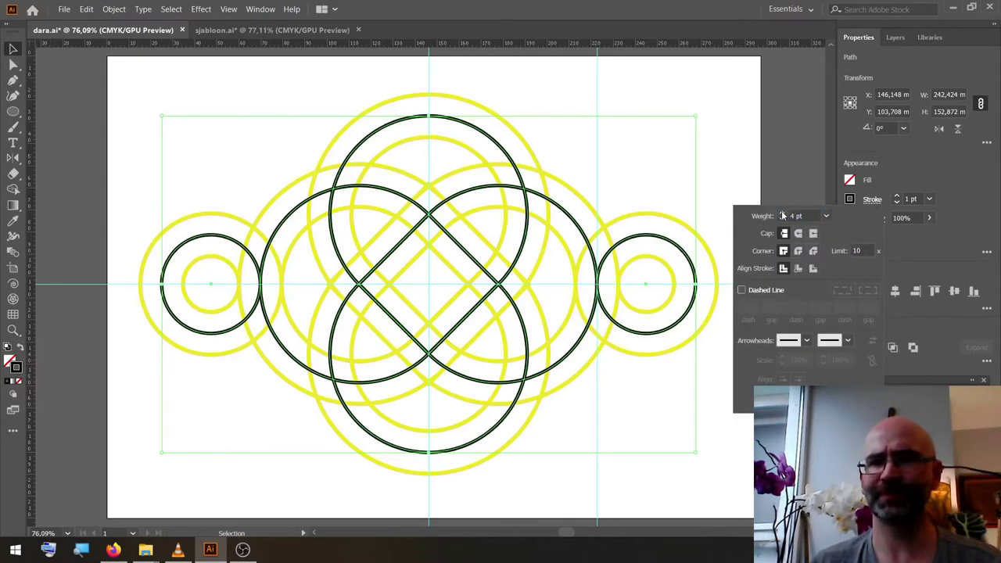
click(782, 215)
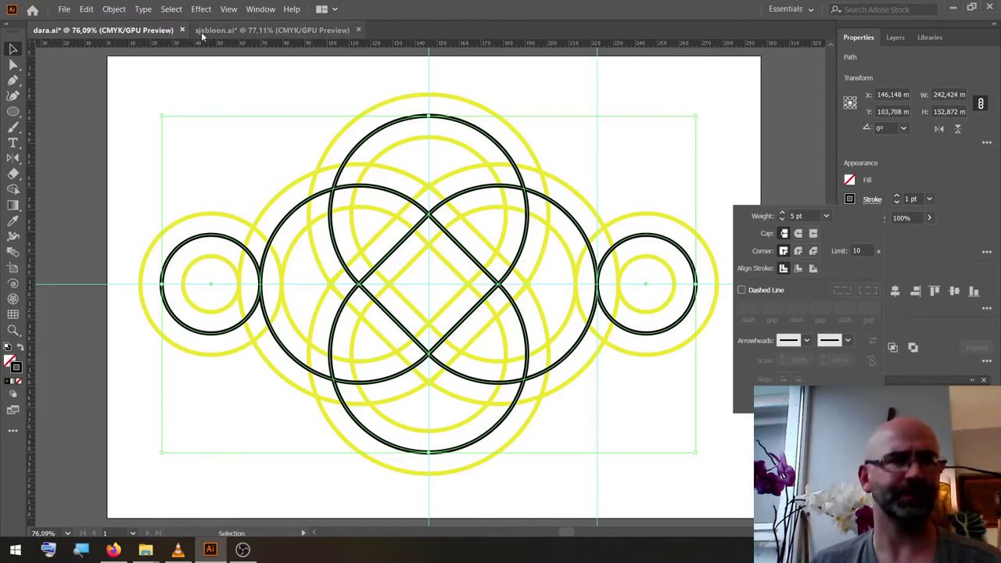
Step: Convert the black knot strokes into filled shapes with Outline Stroke, then deselect
click(112, 9)
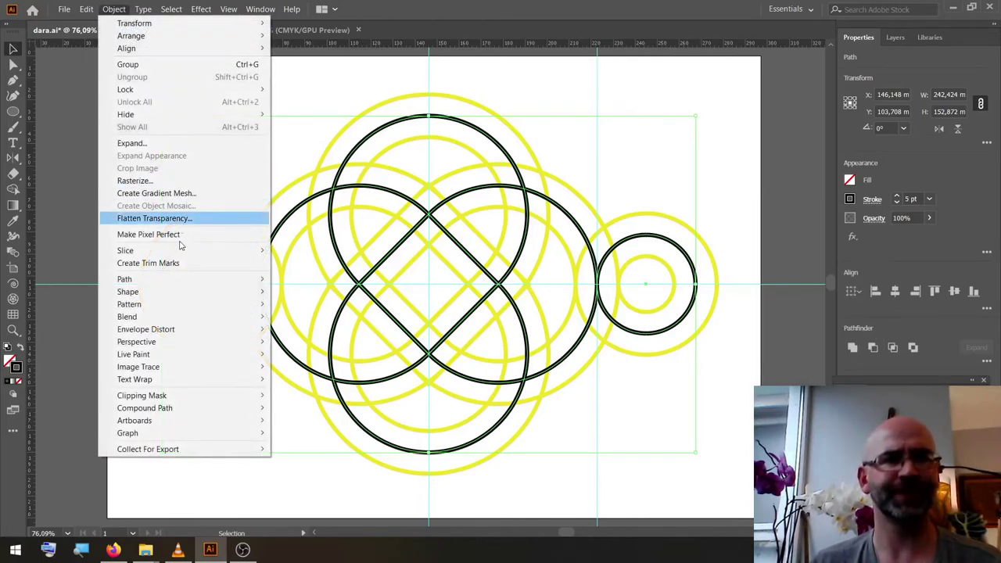
mouse_move(176, 284)
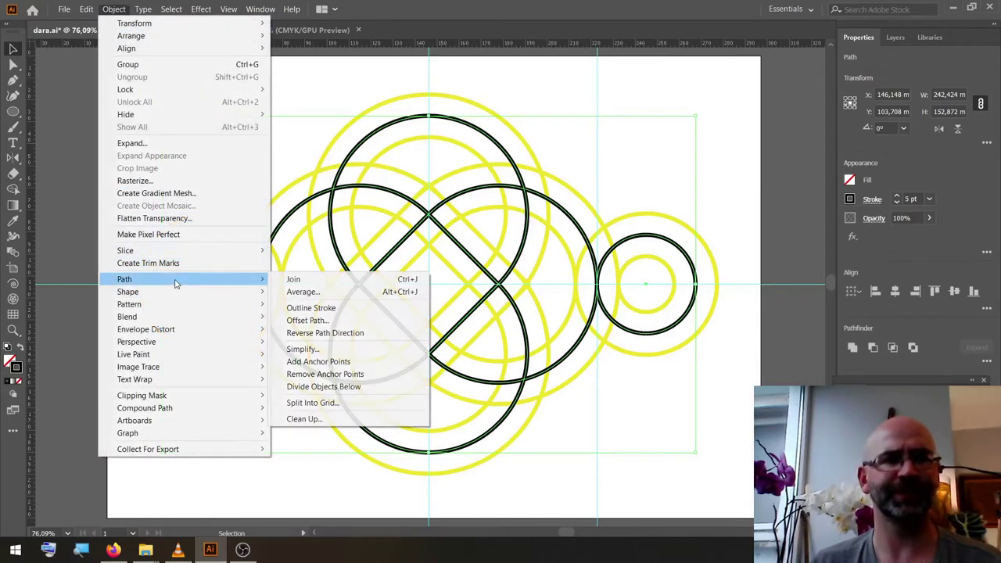
click(332, 313)
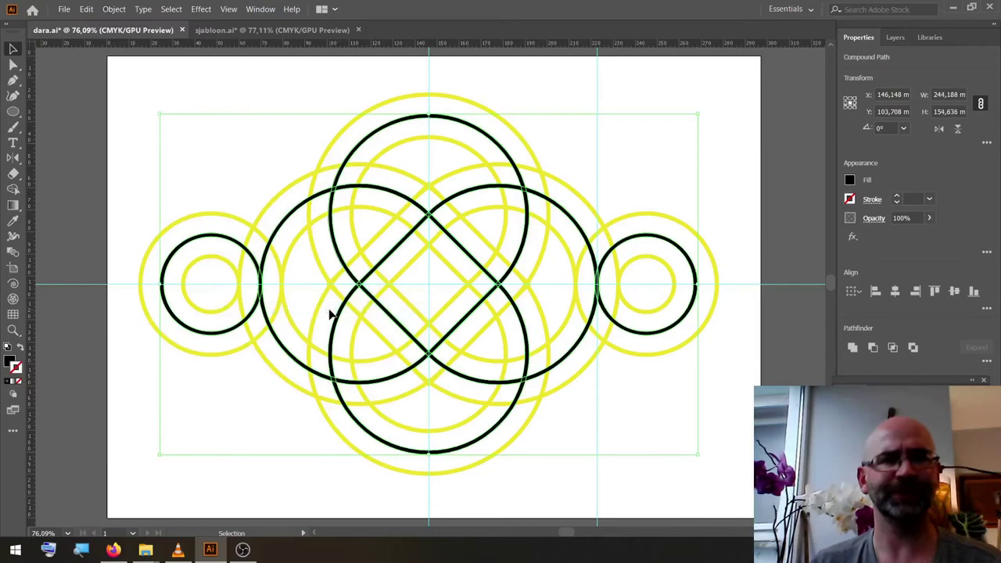
click(667, 160)
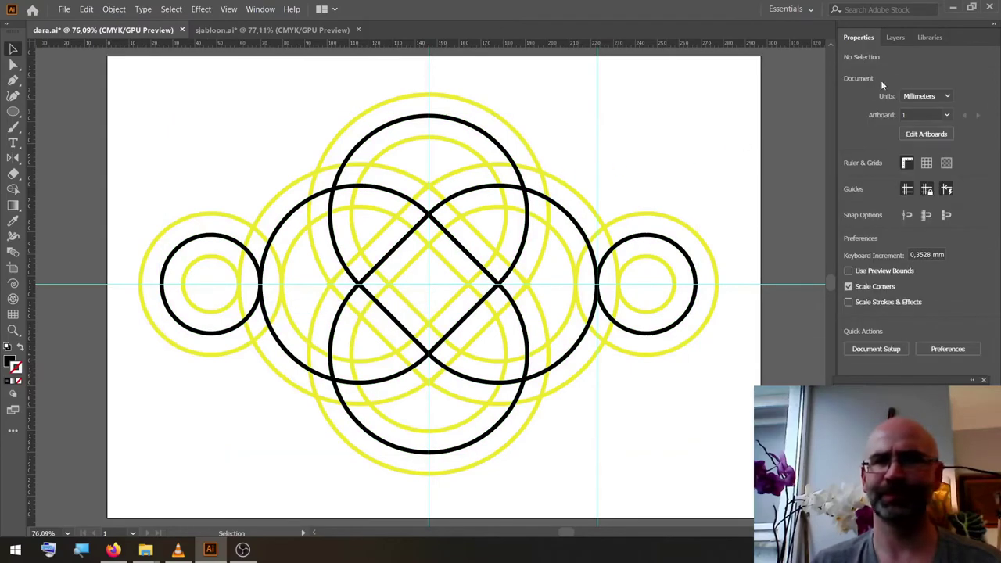
Step: Nest Layer 2 inside Layer 4 at the top of the Layers panel and collapse it
click(902, 36)
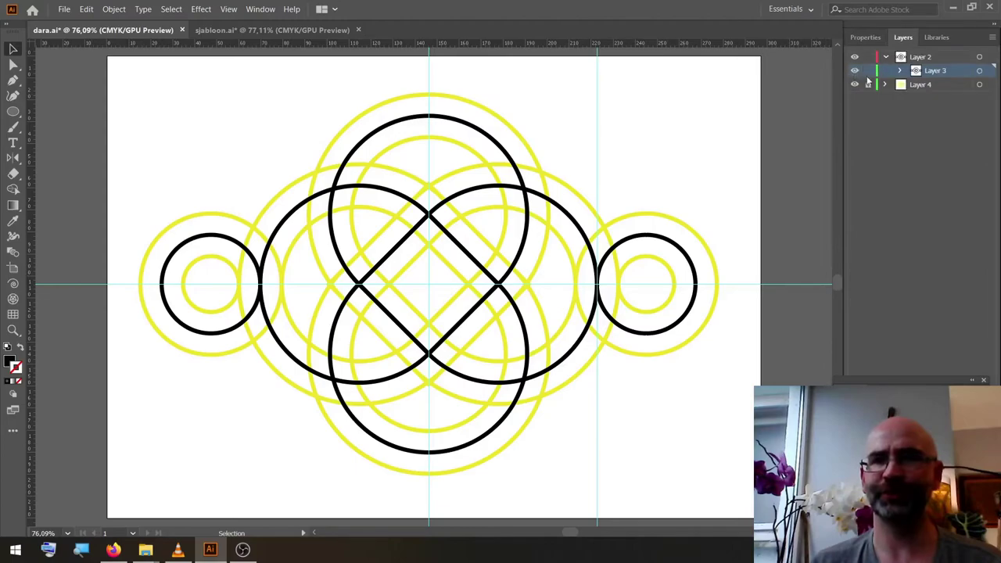
click(924, 58)
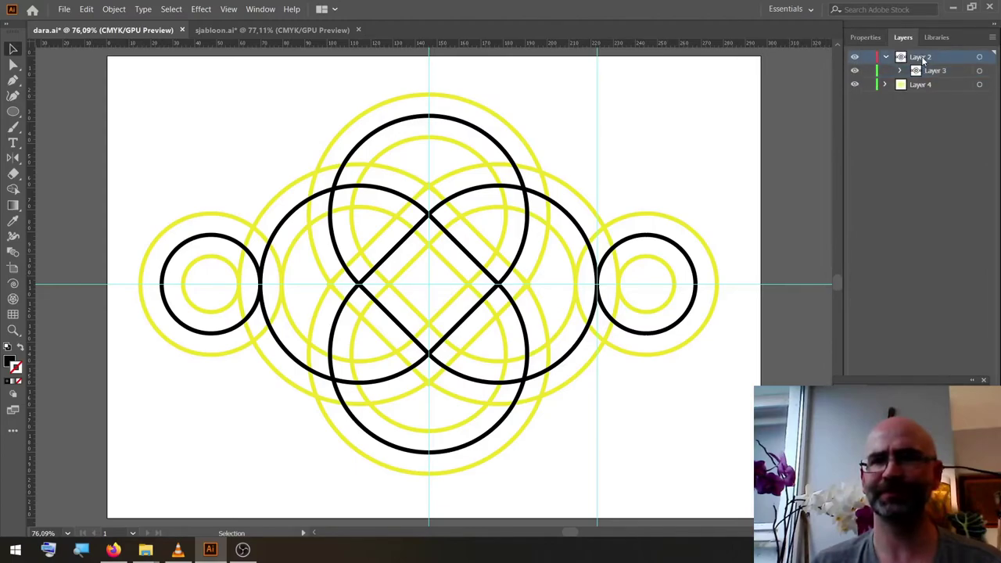
click(923, 84)
drag(925, 86, 920, 61)
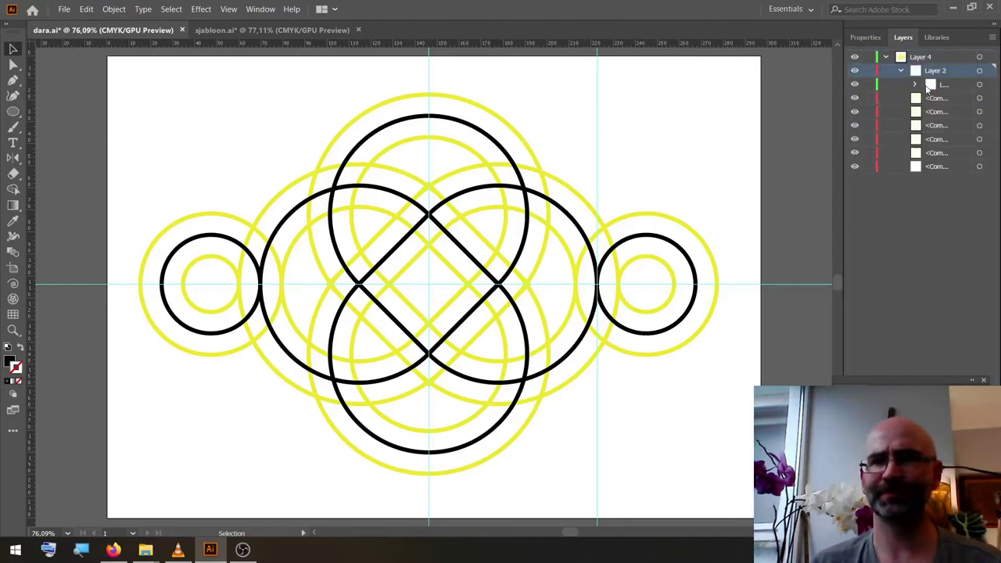
click(886, 57)
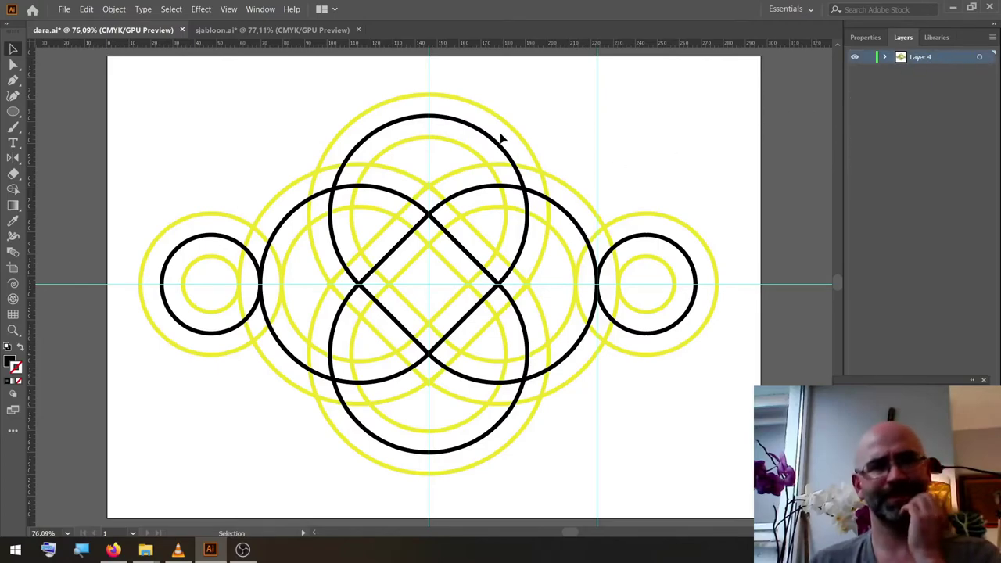
Step: Select all artwork, switch to the Shape Builder, and set a vivid cyan fill colour
key(a)
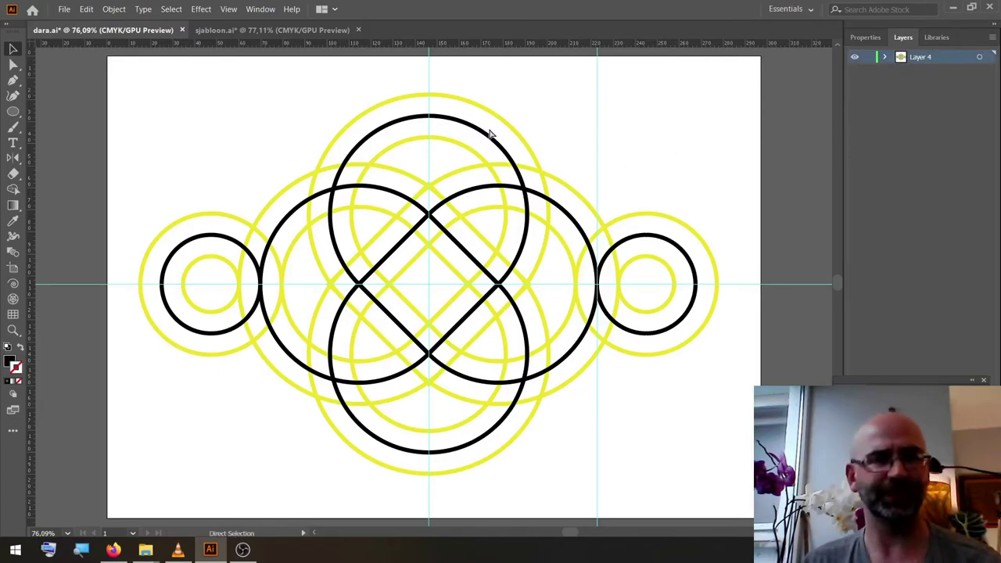
key(v)
key(ctrl+a)
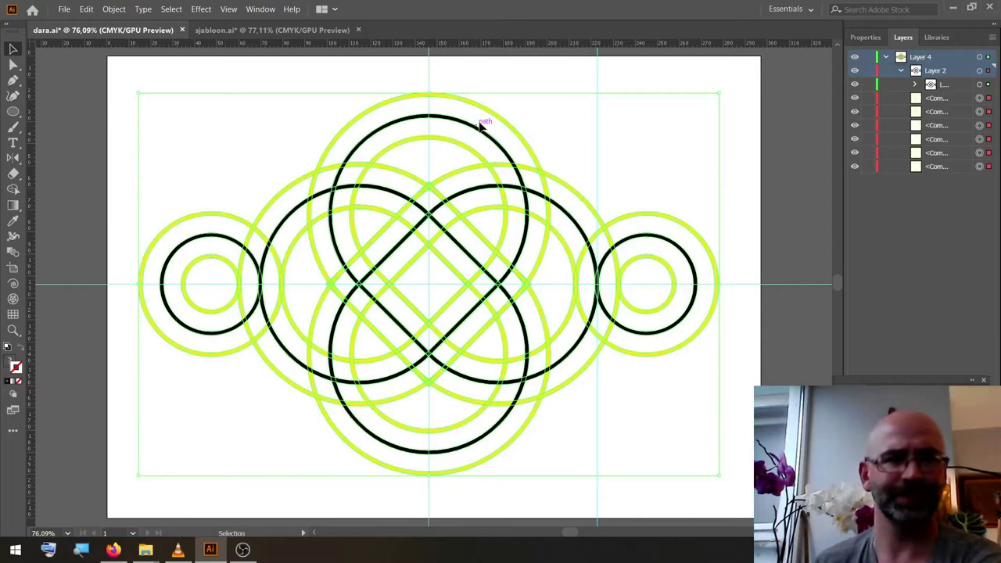
click(13, 190)
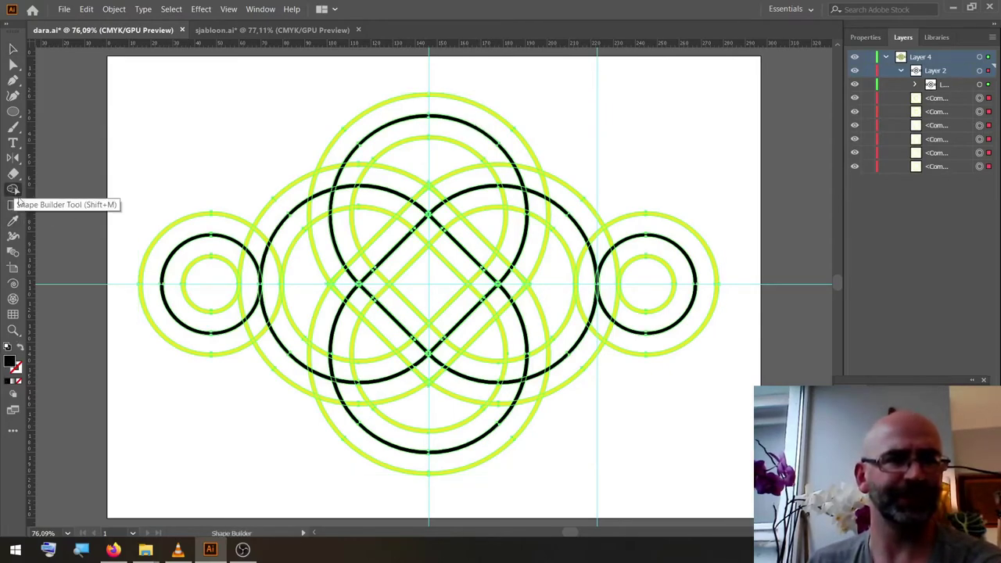
key(ctrl+shift+a)
double_click(11, 363)
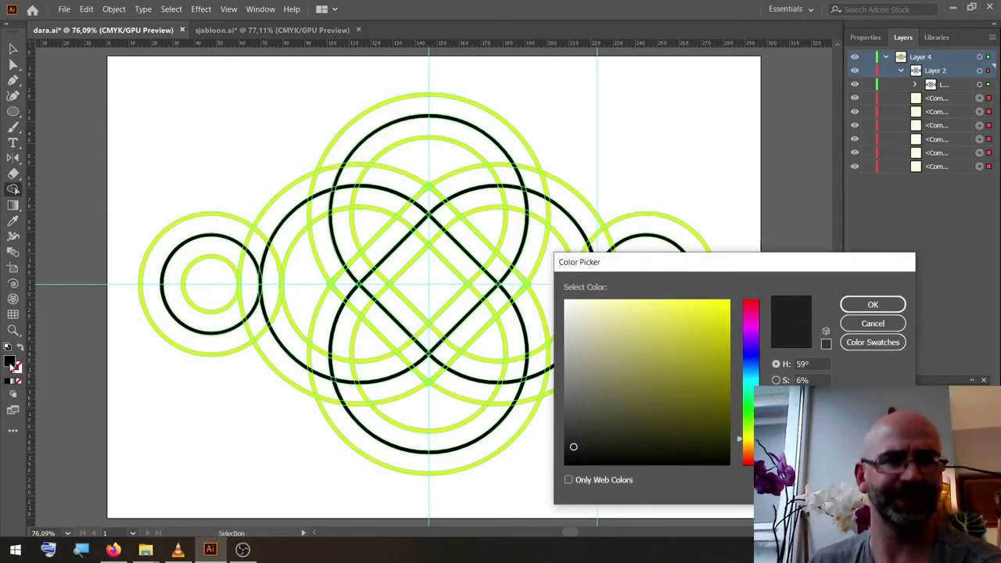
click(752, 376)
click(710, 306)
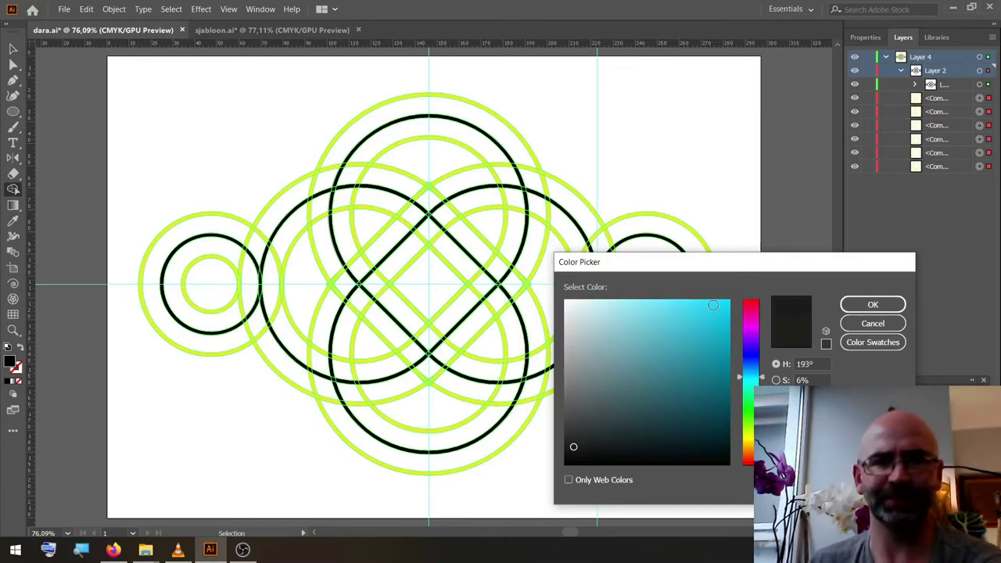
click(873, 305)
Step: Merge the knot's arcs and diagonal bands into continuous cyan interlaced ribbons
key(ctrl+a)
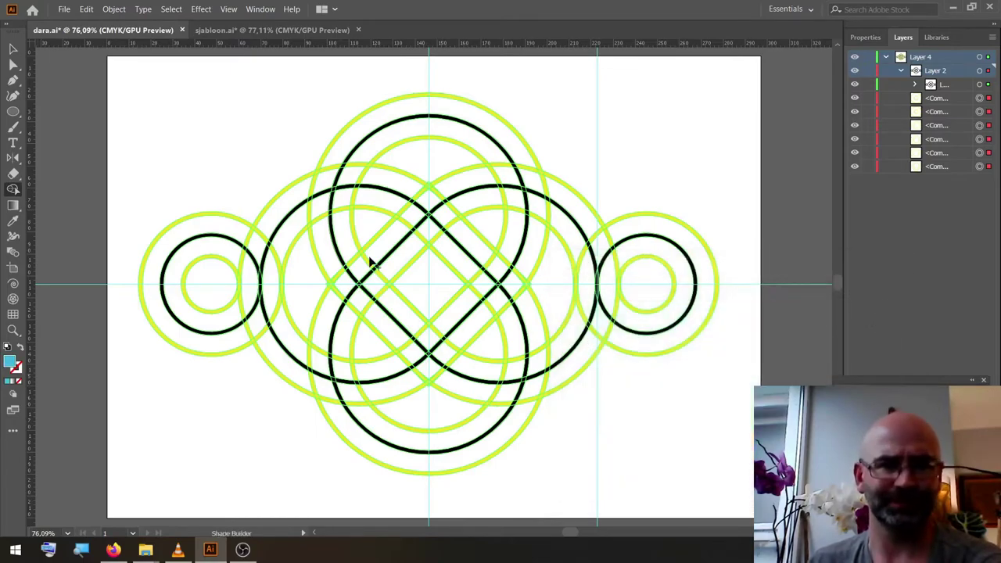
mouse_move(341, 160)
mouse_down()
mouse_move(321, 229)
mouse_move(346, 163)
mouse_up()
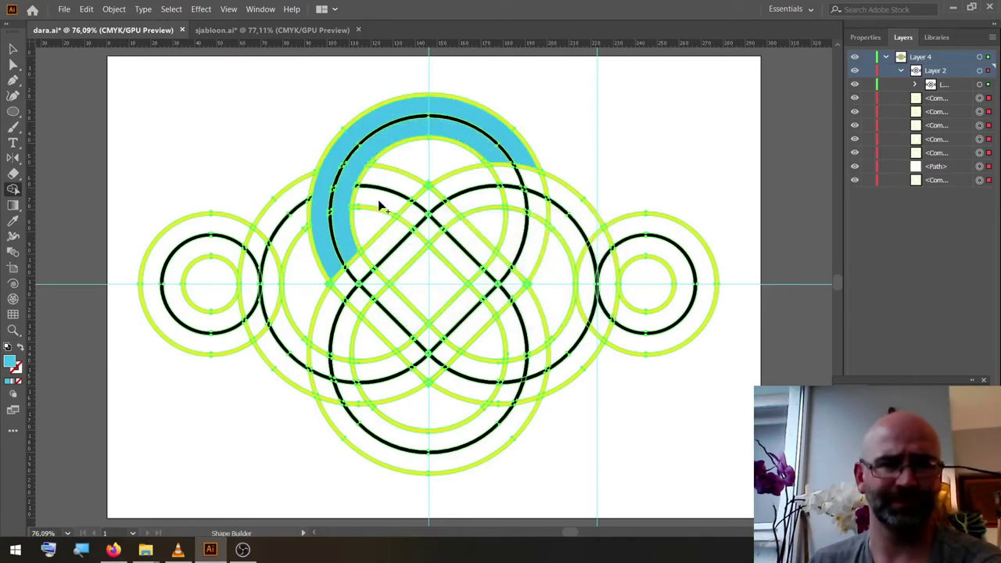
click(409, 195)
mouse_move(529, 205)
mouse_down()
mouse_move(516, 258)
mouse_move(485, 309)
mouse_move(434, 338)
mouse_move(458, 362)
mouse_move(462, 384)
mouse_up()
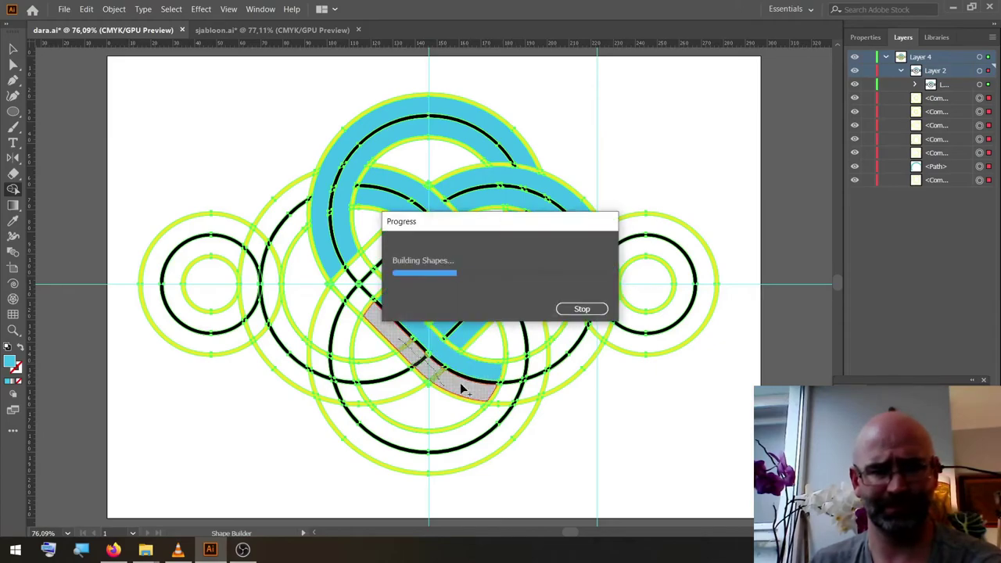
click(342, 401)
drag(391, 273, 344, 336)
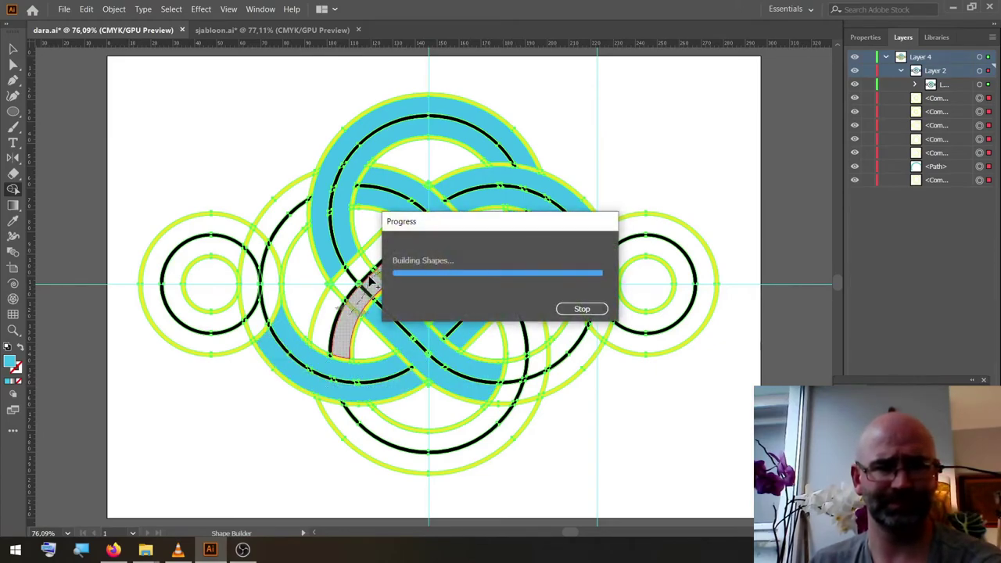
click(337, 294)
click(516, 349)
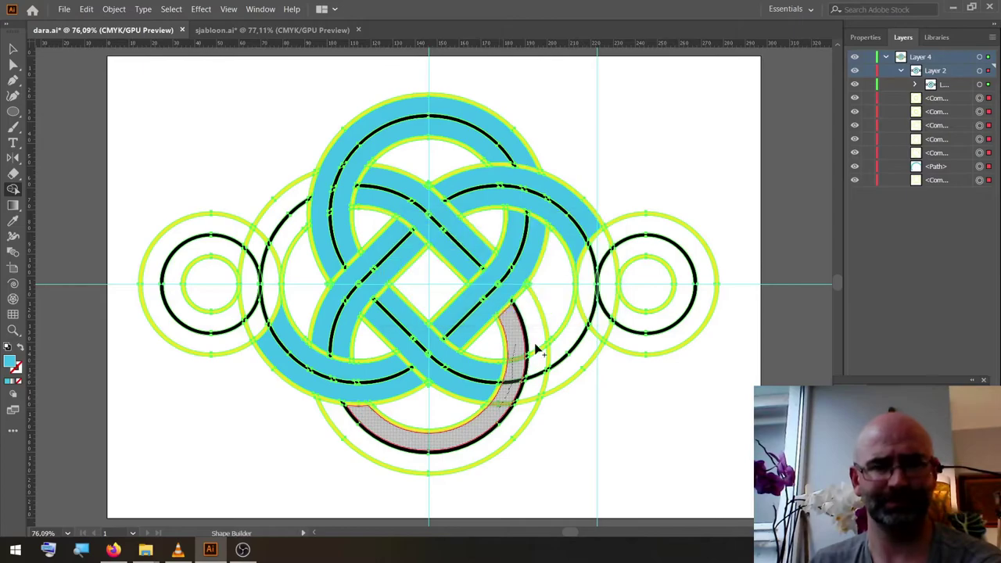
click(534, 342)
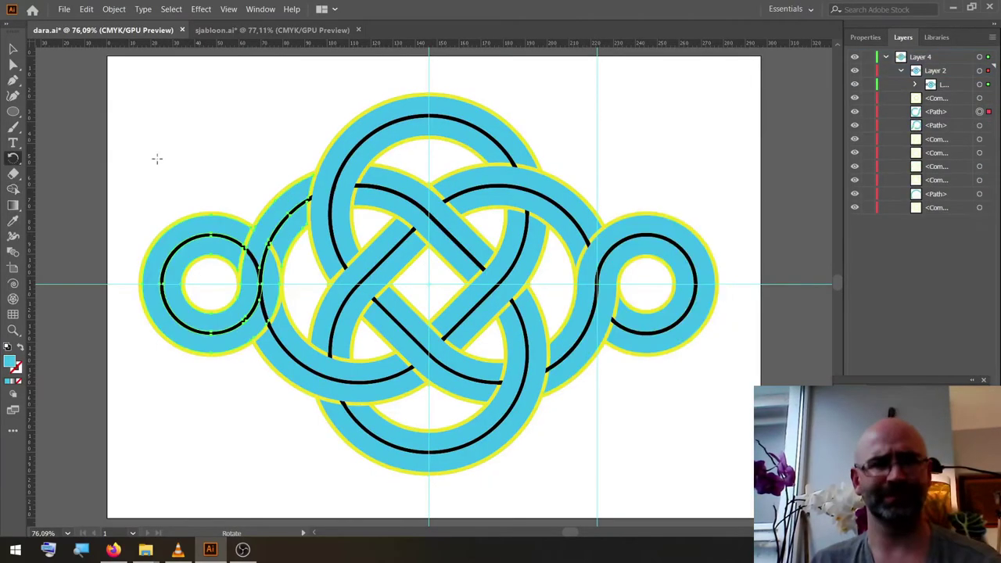
click(12, 51)
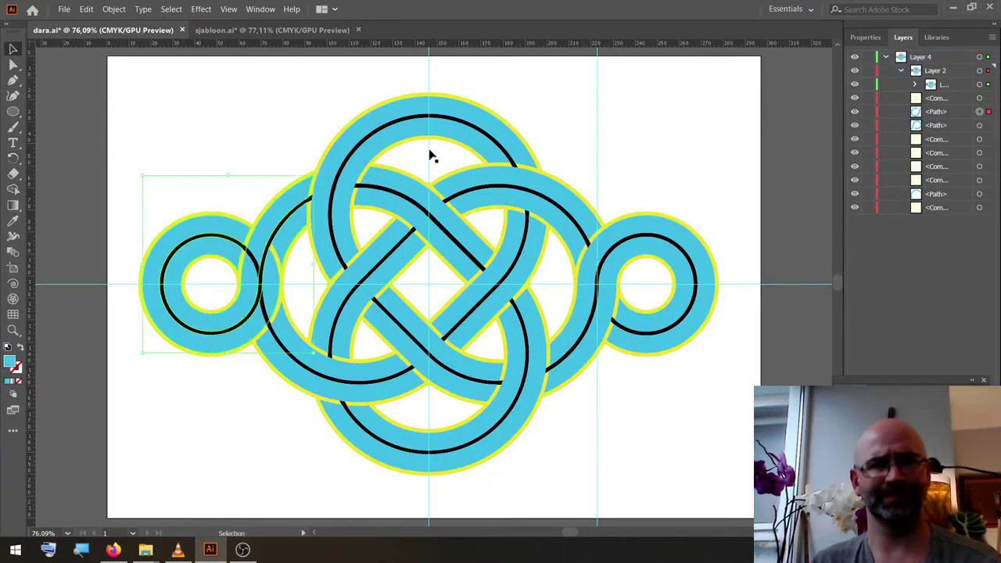
Step: Select all yellow outline shapes by matching fill colour and delete them
click(625, 129)
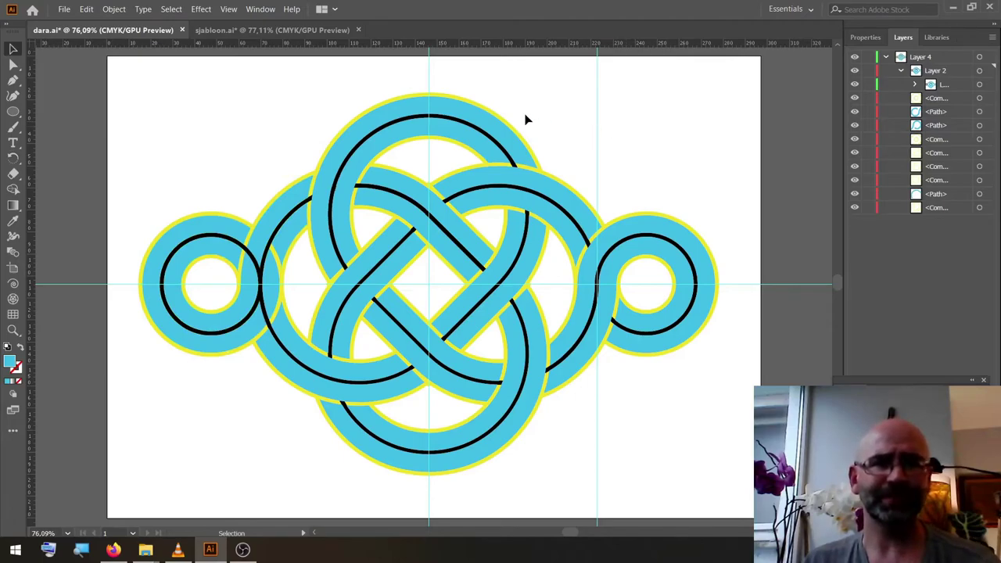
click(491, 108)
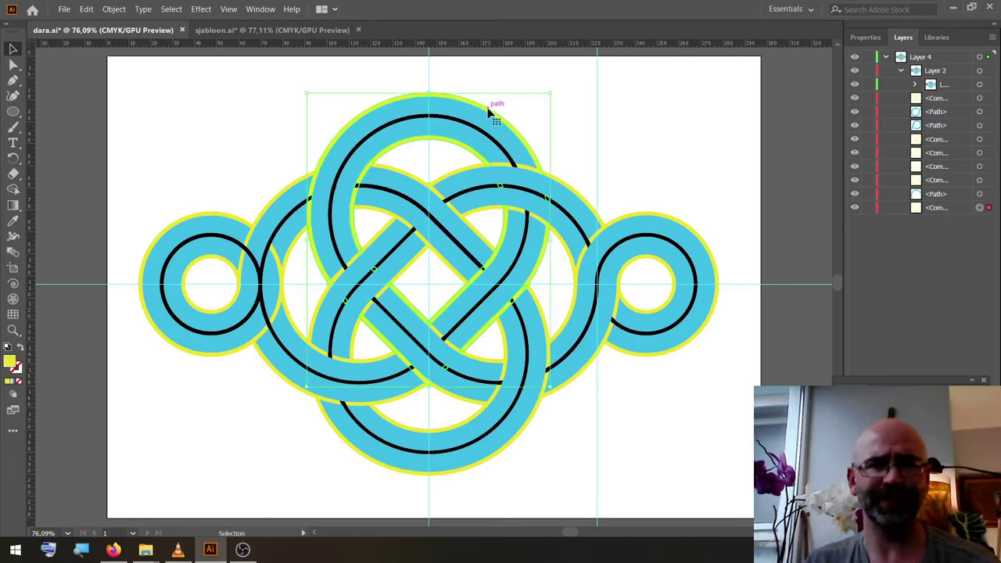
click(174, 11)
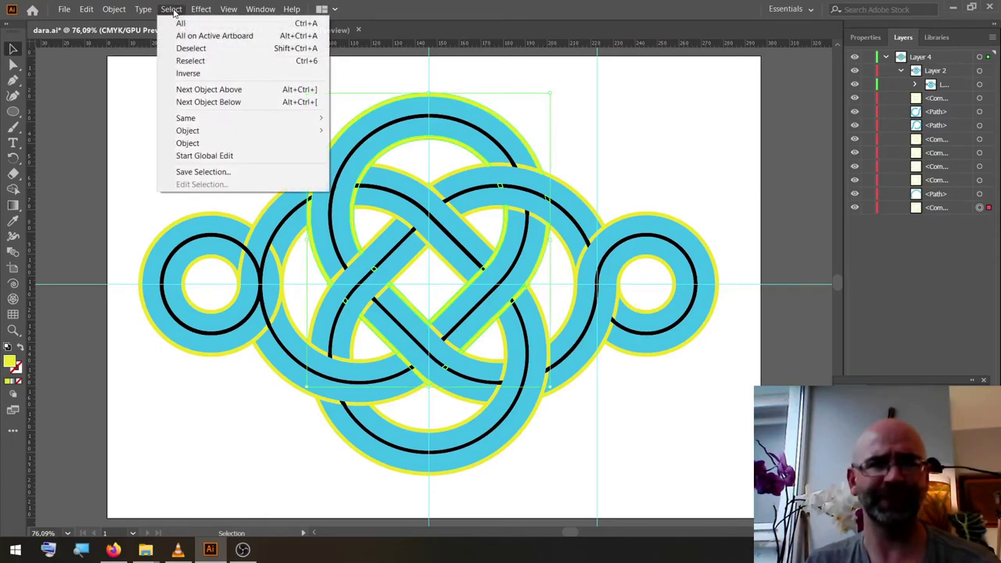
mouse_move(209, 122)
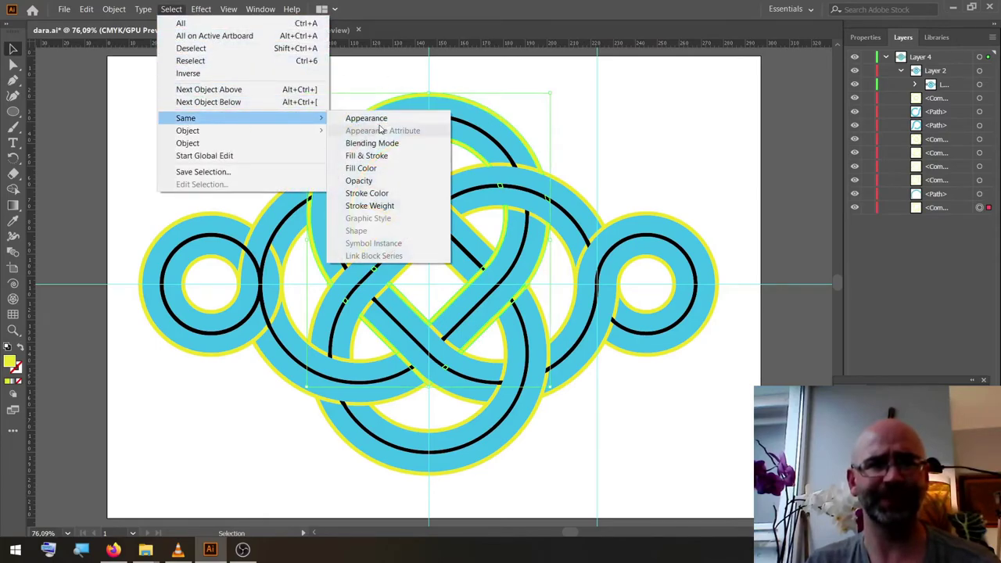
click(375, 169)
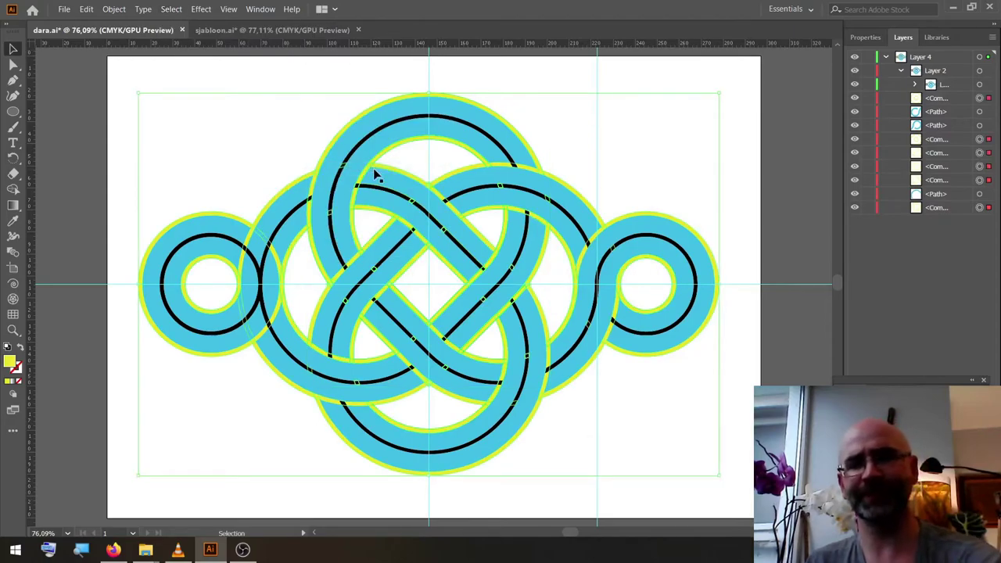
key(Delete)
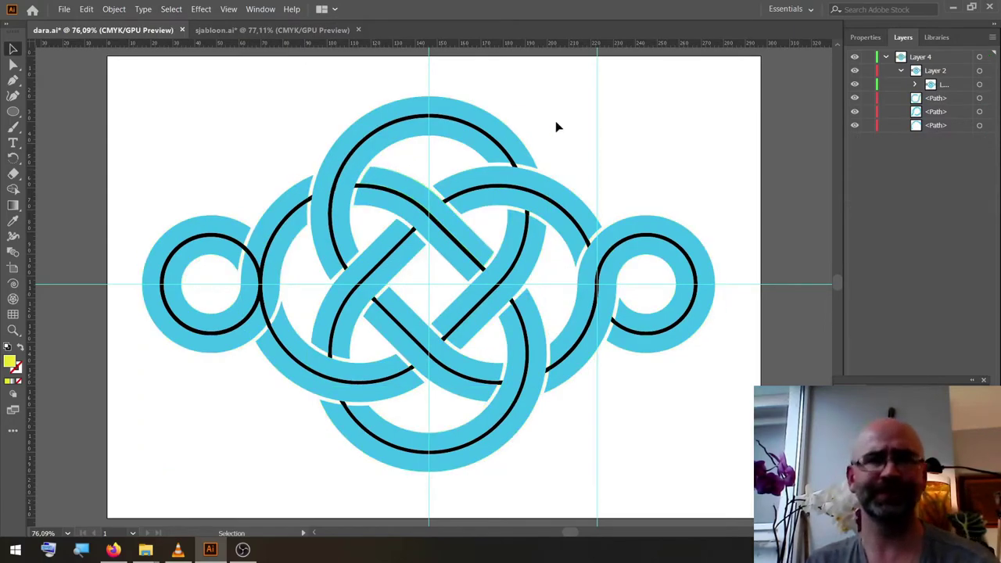
Step: Select all black centre-line paths by matching fill colour and delete them
click(487, 138)
click(176, 11)
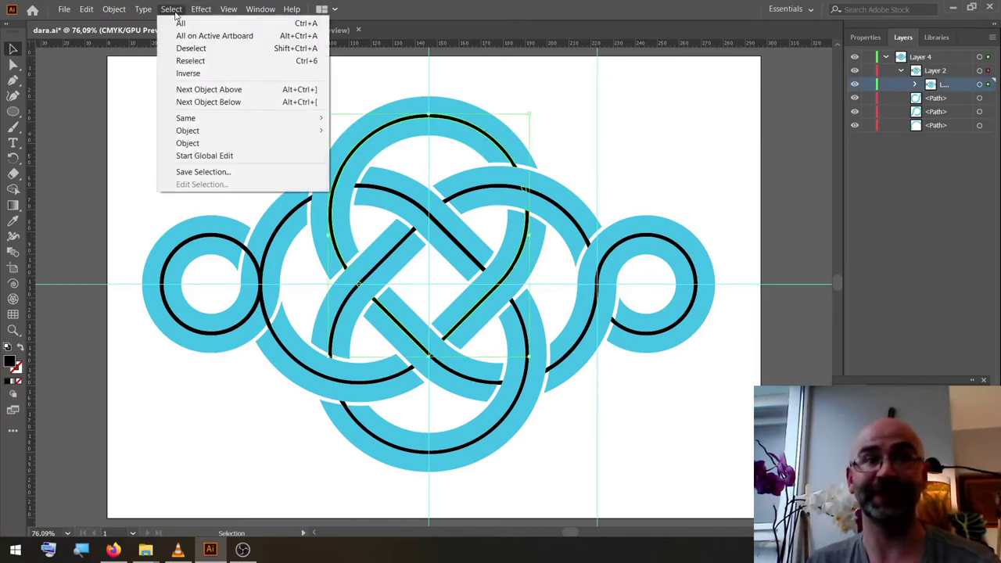
mouse_move(185, 118)
click(361, 168)
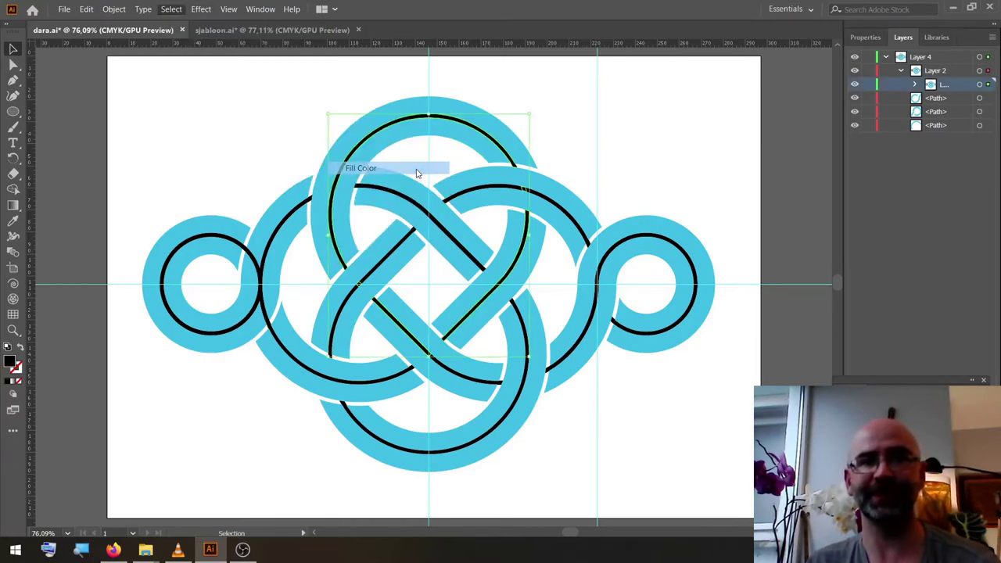
key(Delete)
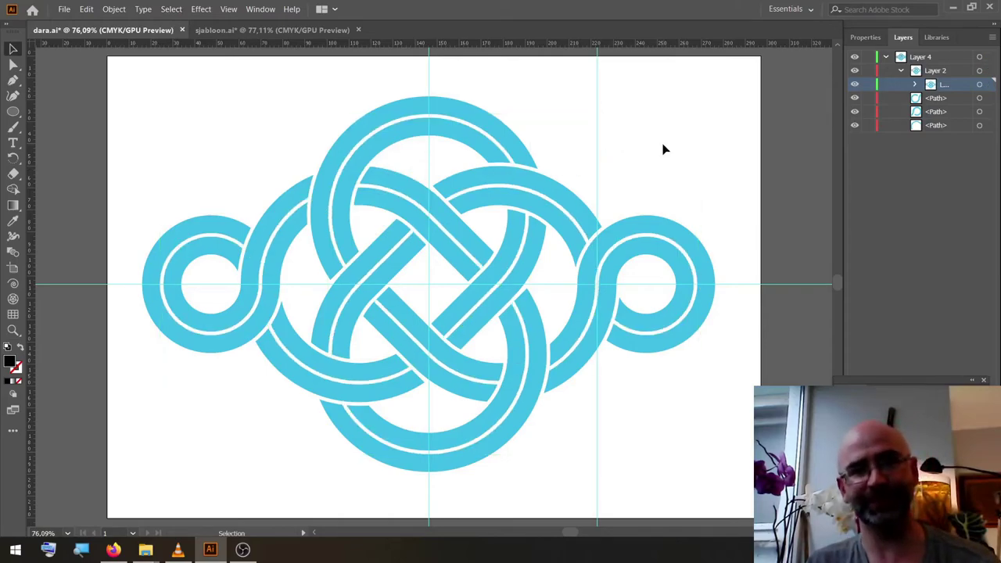
Step: Bring the four-colour swatch group from sjabloon.ai into dara.ai at the artboard's top-right corner
click(252, 30)
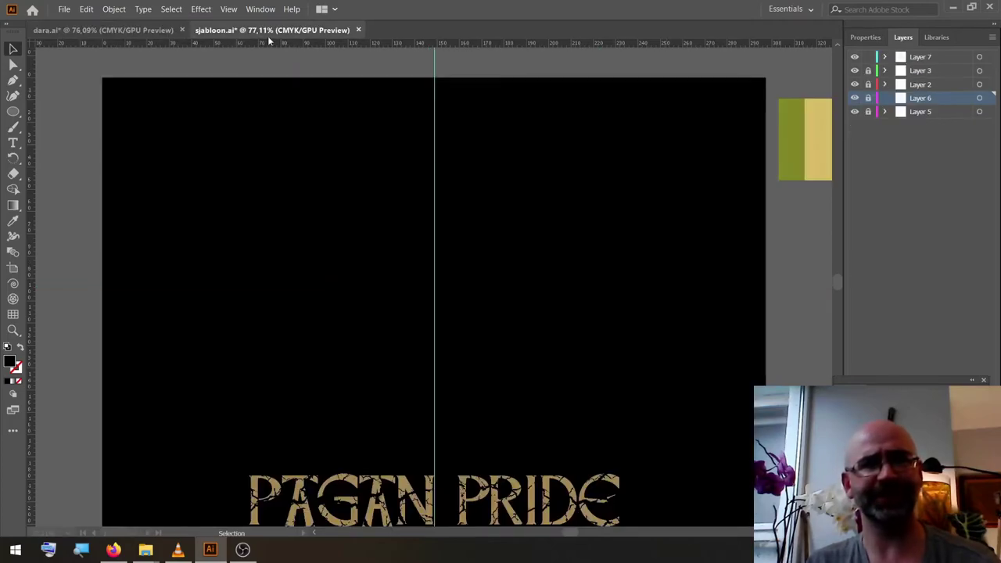
click(800, 137)
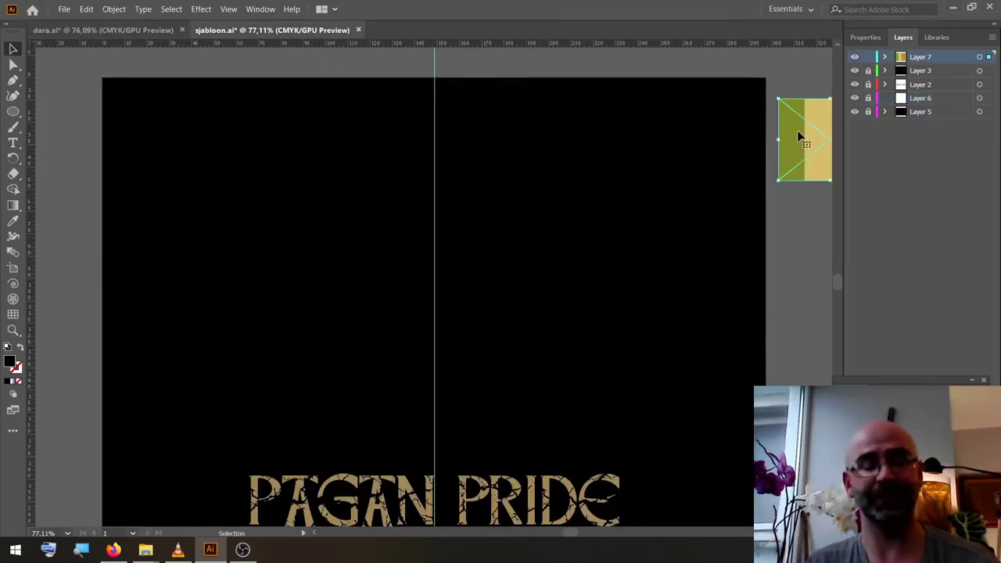
click(129, 31)
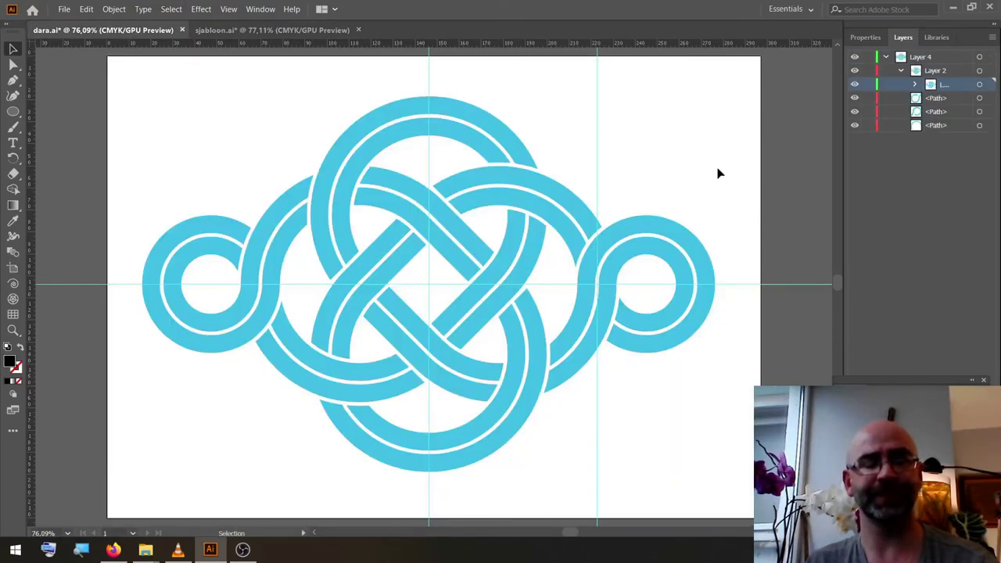
key(ctrl+f)
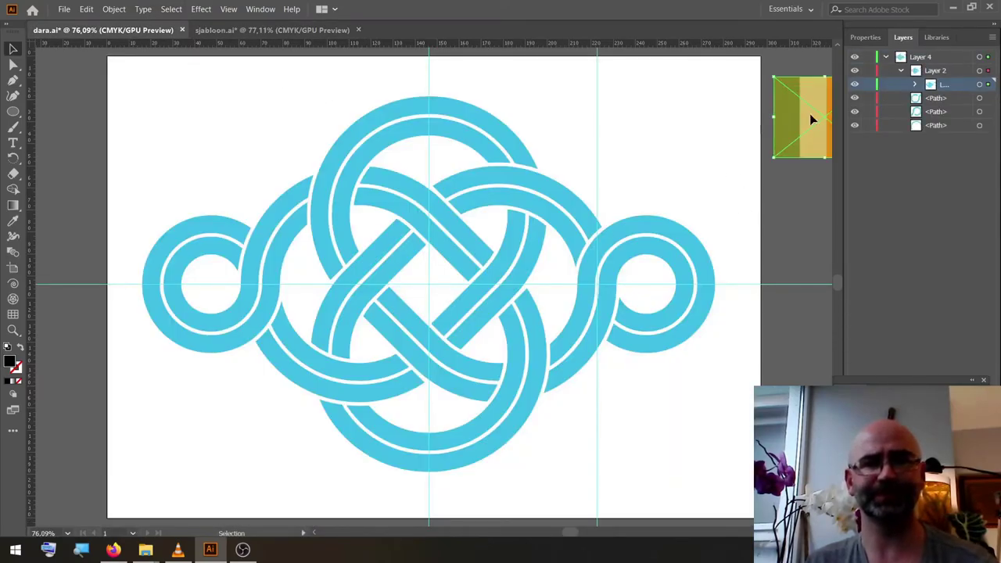
drag(812, 119, 665, 128)
click(736, 198)
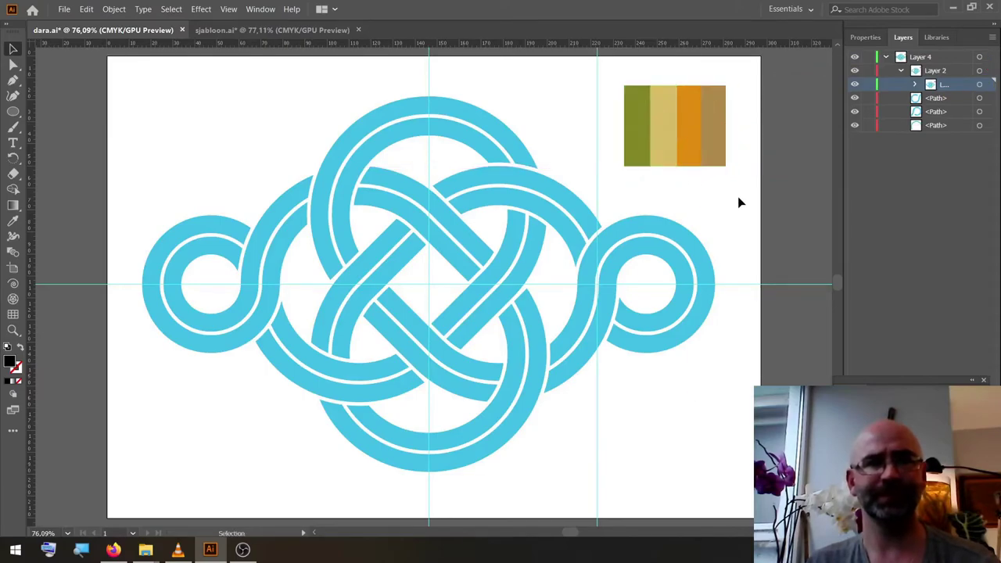
Step: Select seven alternating knot bands and fill them olive green using the Eyedropper on the palette swatch
click(468, 115)
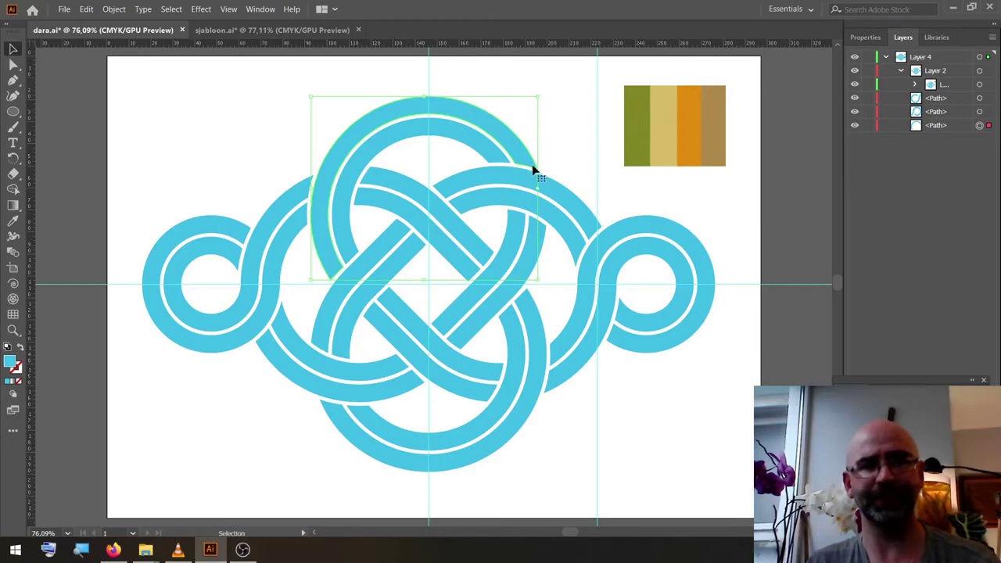
shift+click(546, 232)
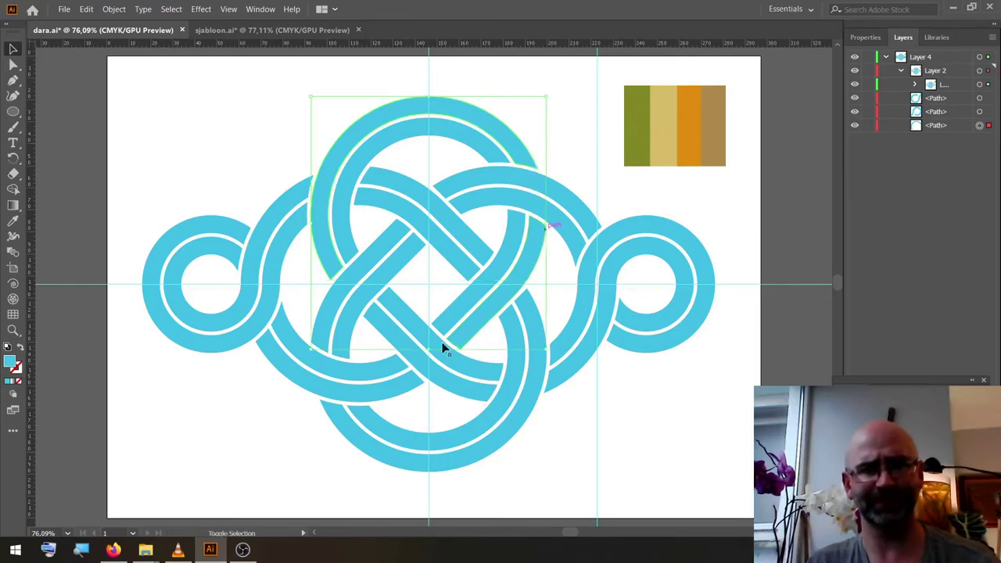
shift+click(407, 385)
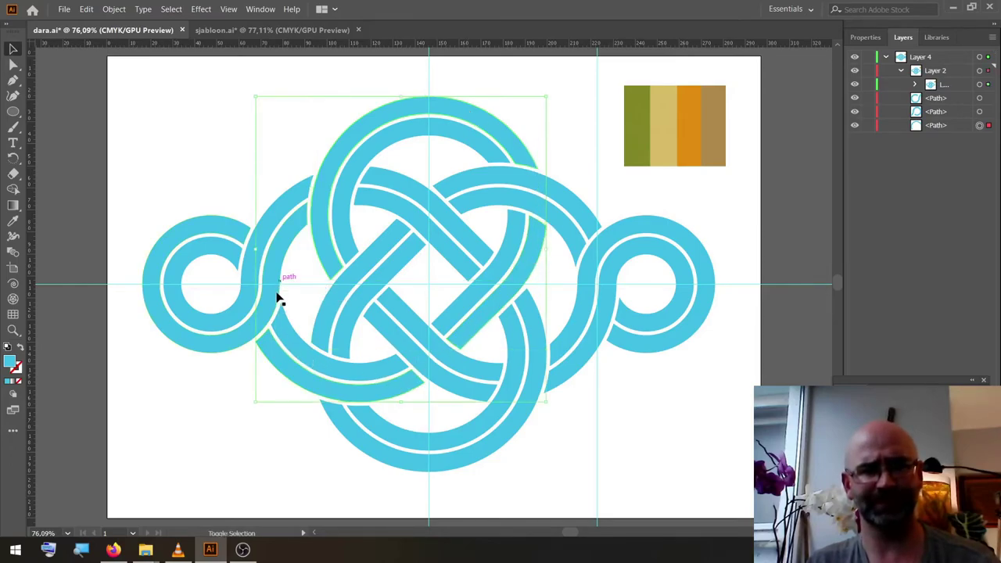
shift+click(221, 253)
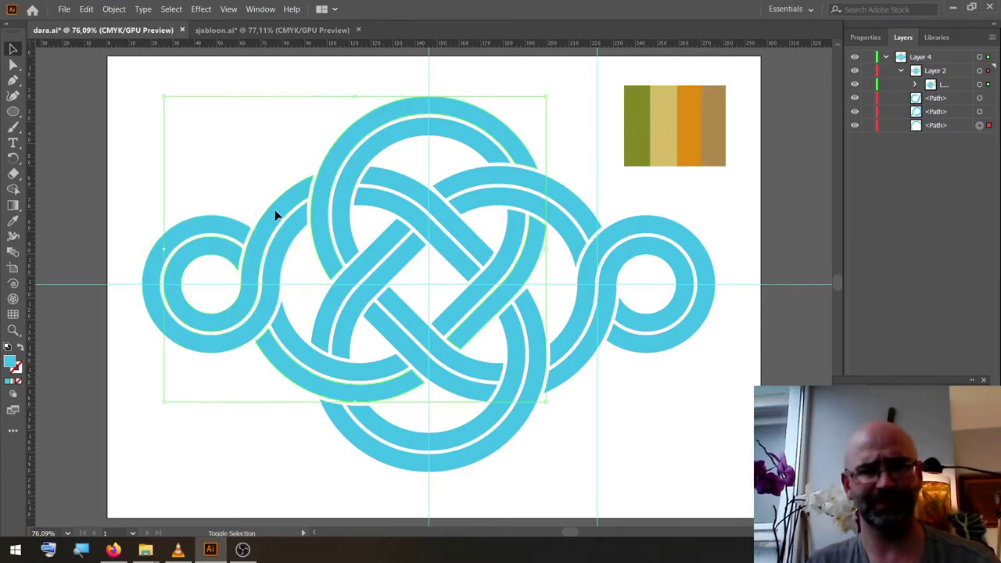
shift+click(530, 313)
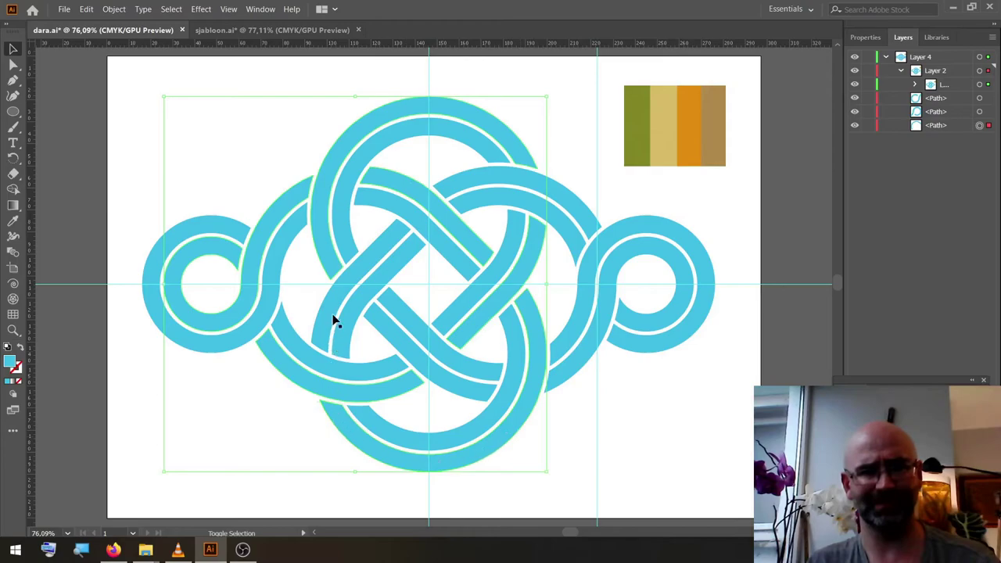
shift+click(468, 185)
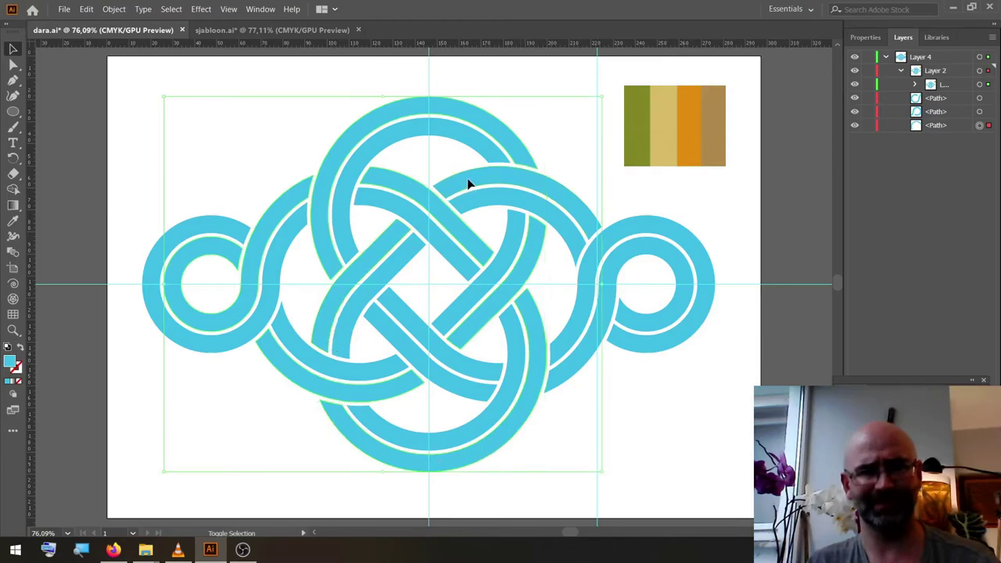
shift+click(636, 326)
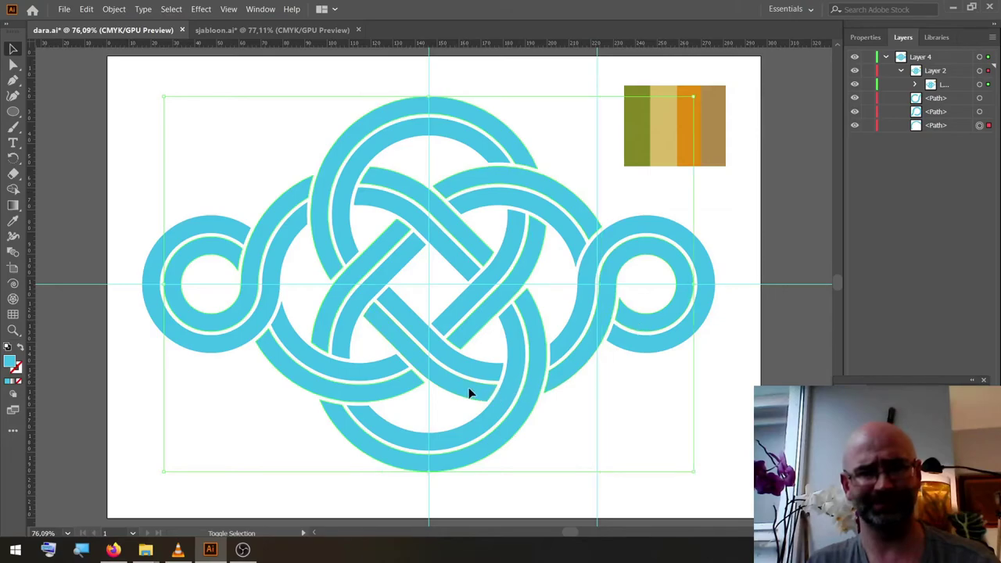
click(12, 222)
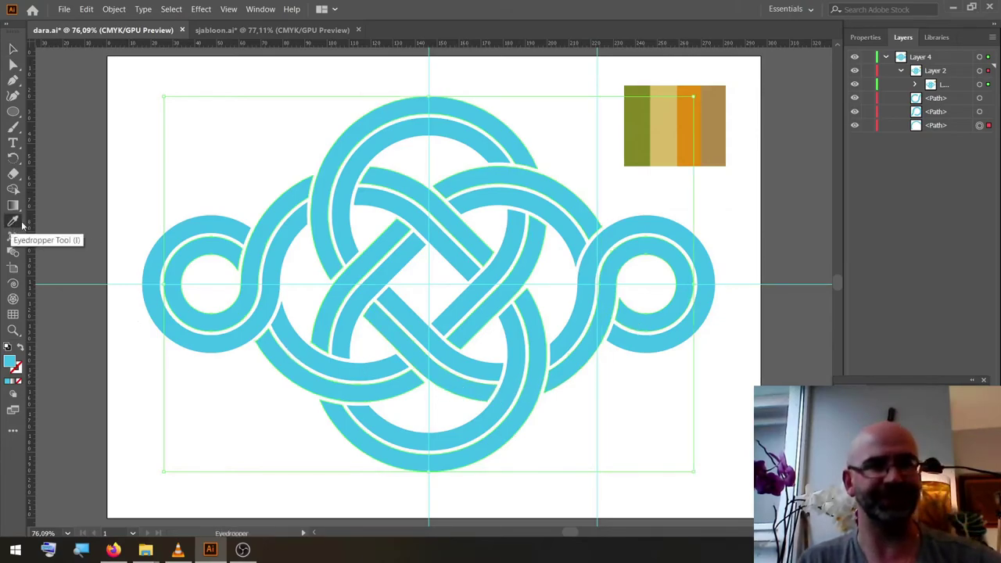
click(643, 115)
click(12, 48)
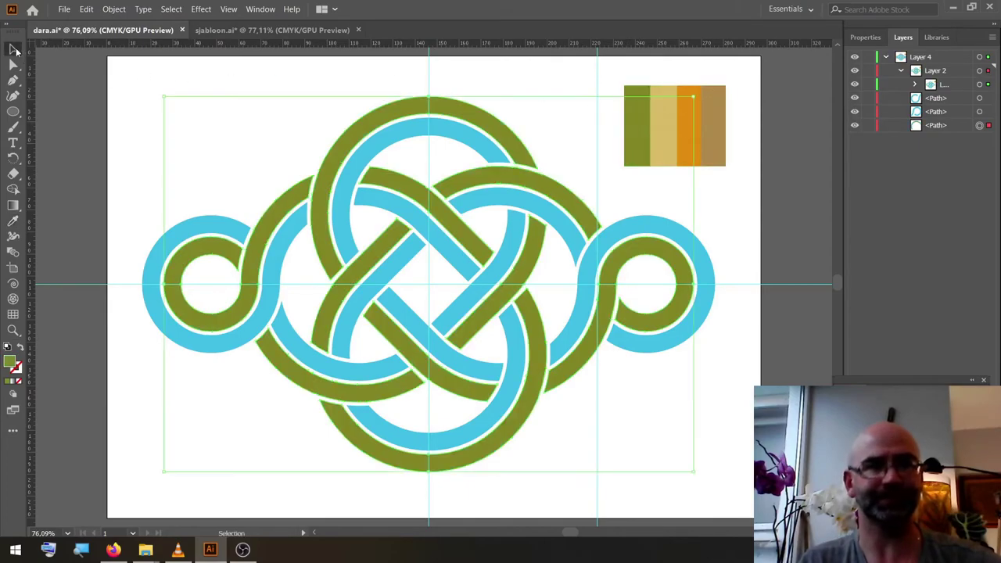
click(124, 115)
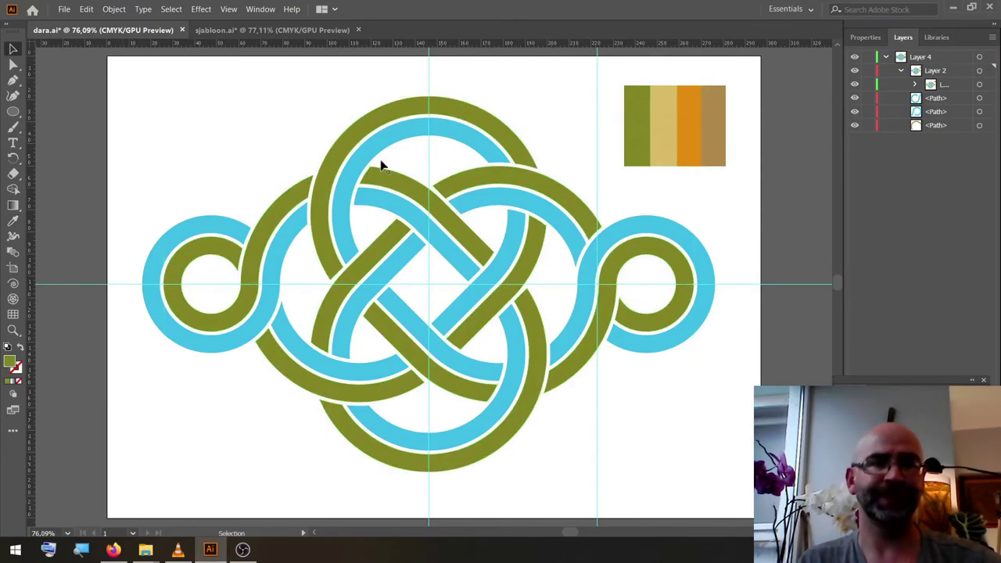
Step: Select every blue band via Same Fill Color and recolour them with the orange swatch
click(383, 148)
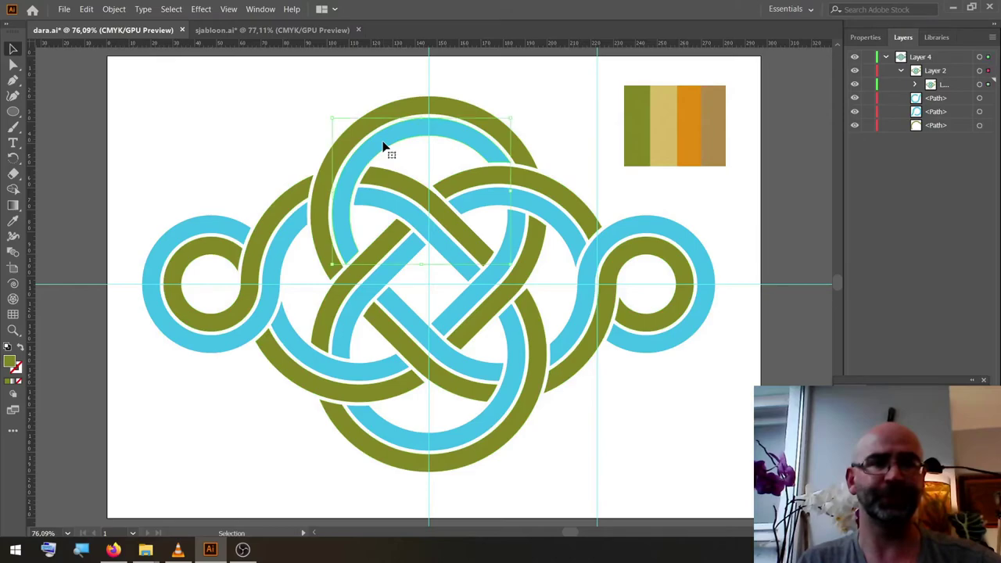
click(173, 11)
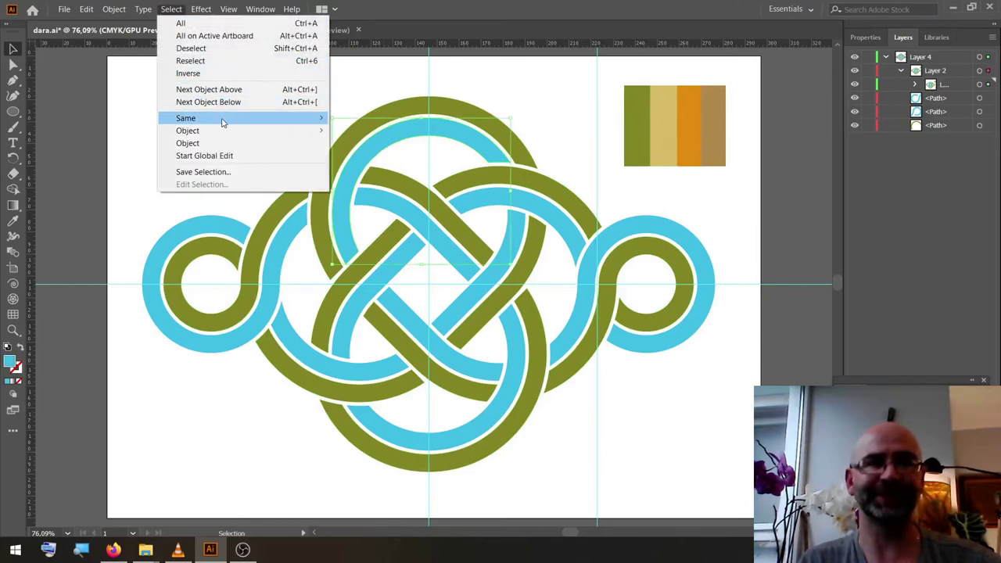
mouse_move(223, 123)
click(380, 168)
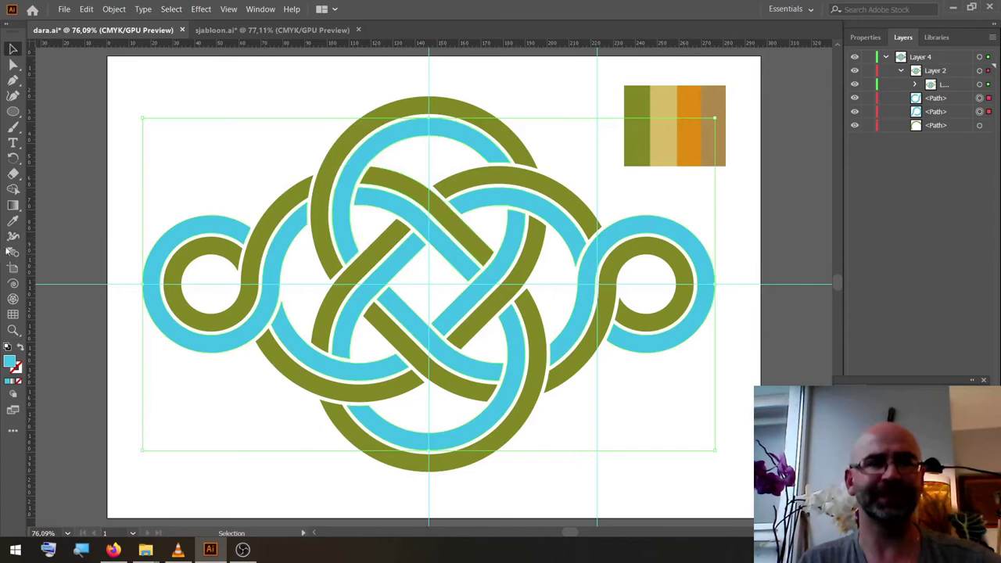
click(13, 220)
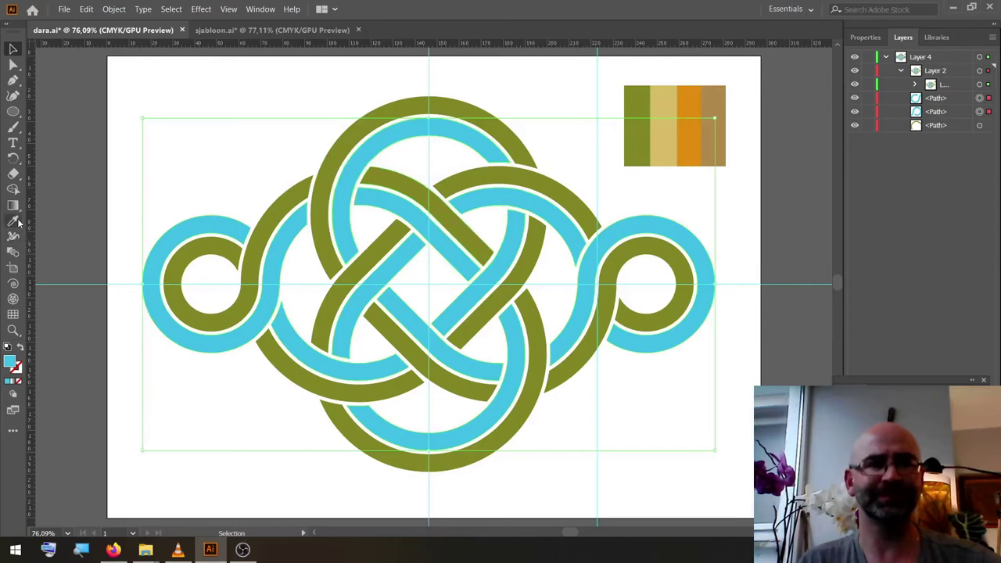
click(698, 117)
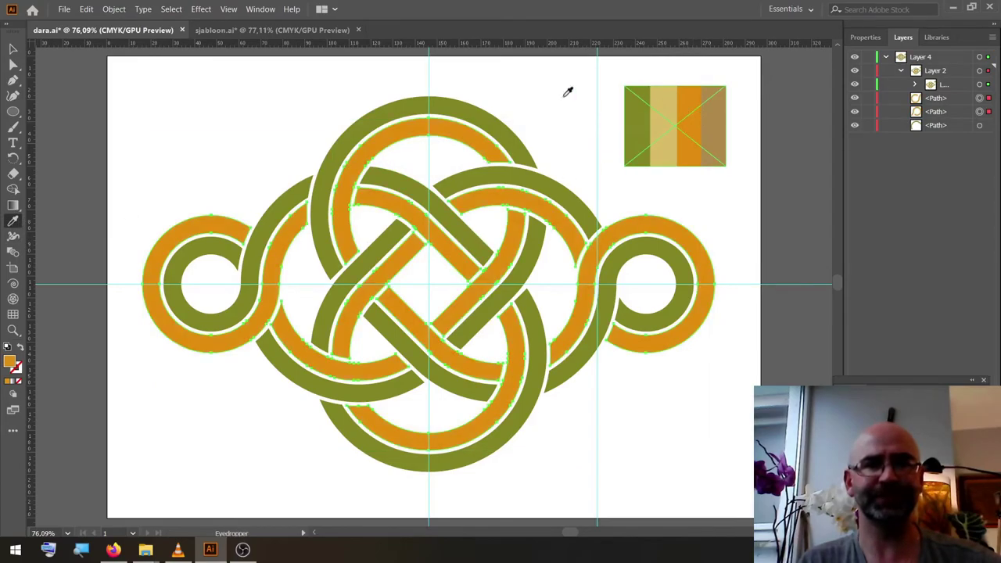
click(13, 48)
Step: Marquee-select the whole olive-and-orange knot and copy it
click(193, 101)
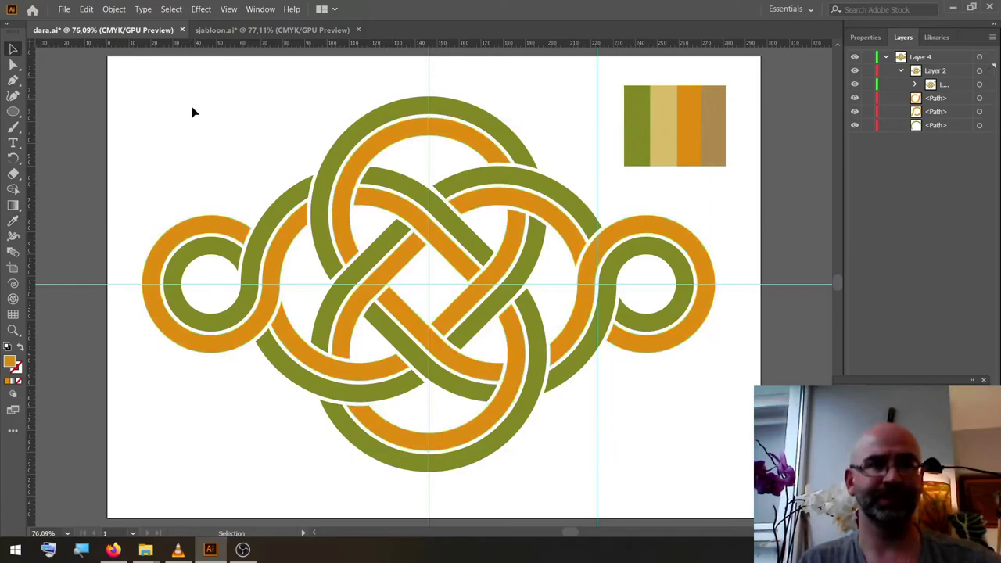
drag(192, 107, 621, 403)
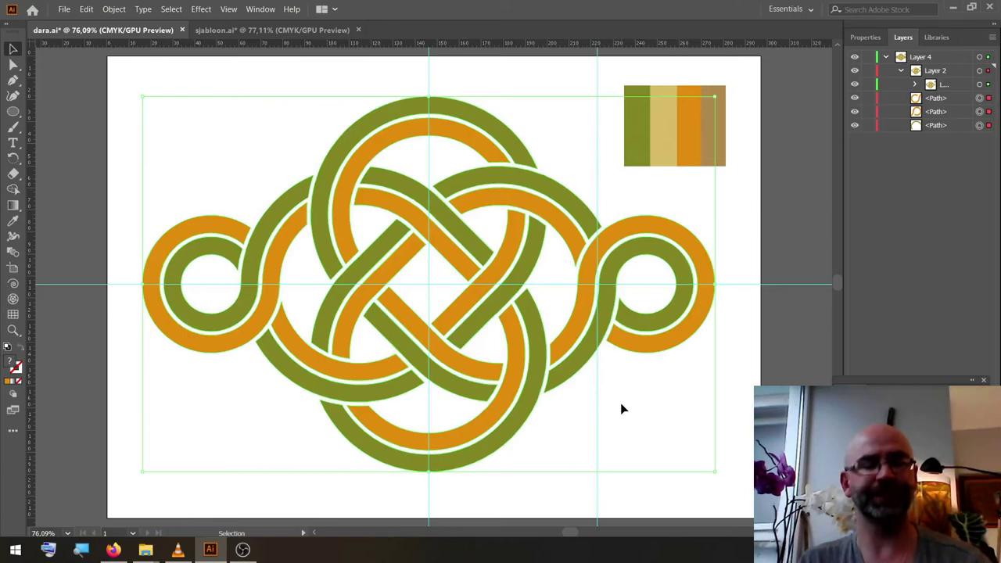
key(a)
click(593, 364)
Step: In sjabloon.ai, lock and hide swatch Layer 7, and unlock and target Layer 6
click(252, 31)
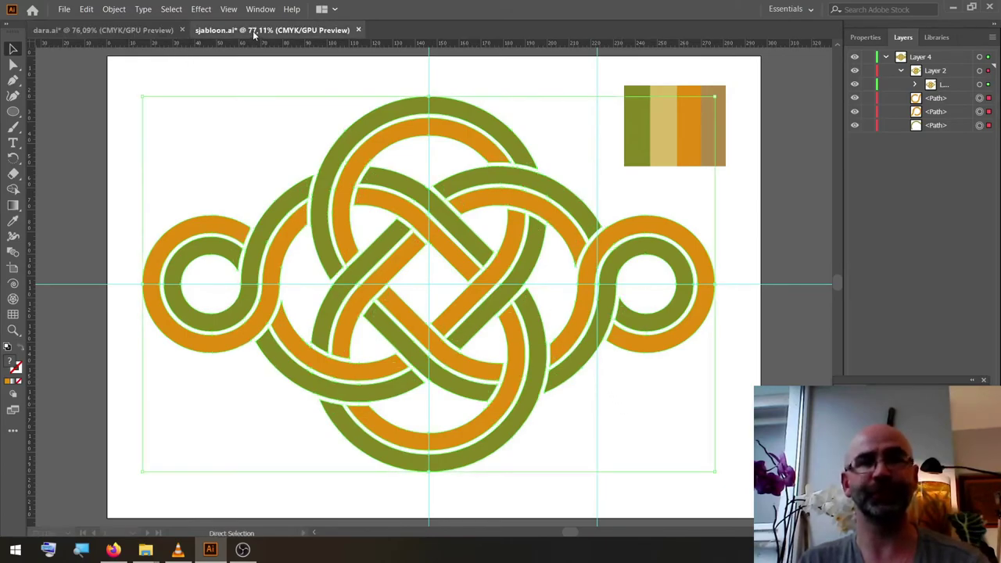
key(v)
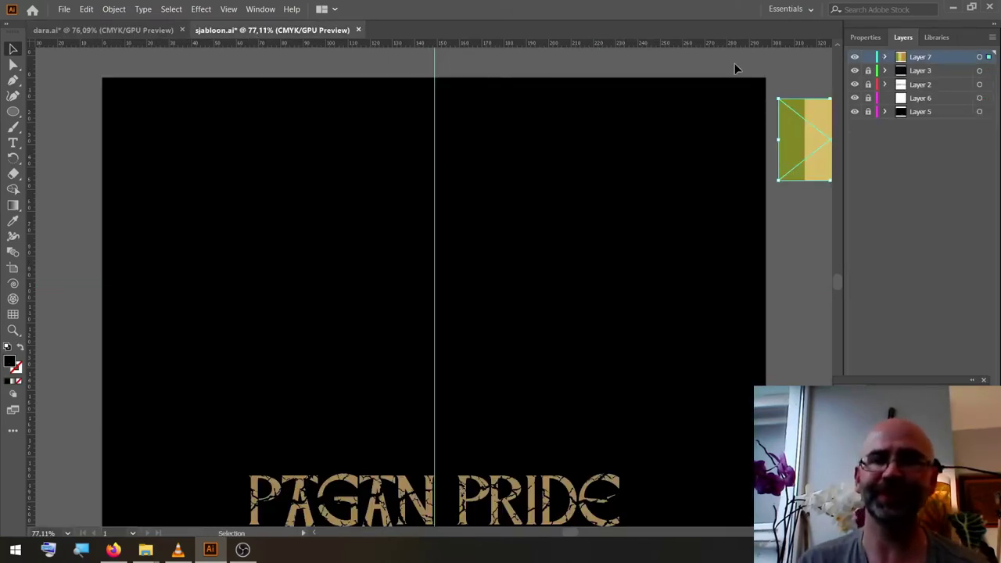
click(868, 57)
click(855, 57)
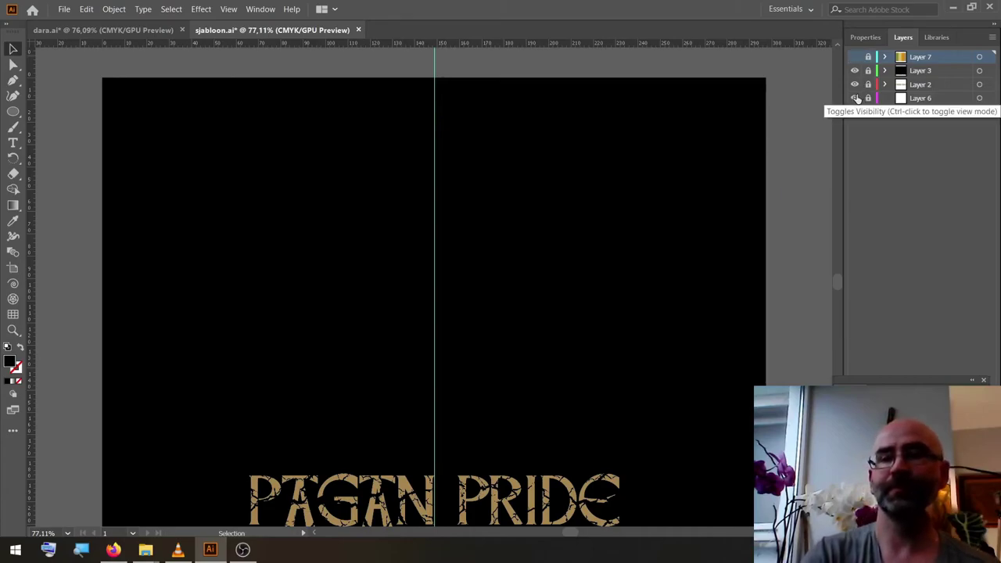
click(869, 98)
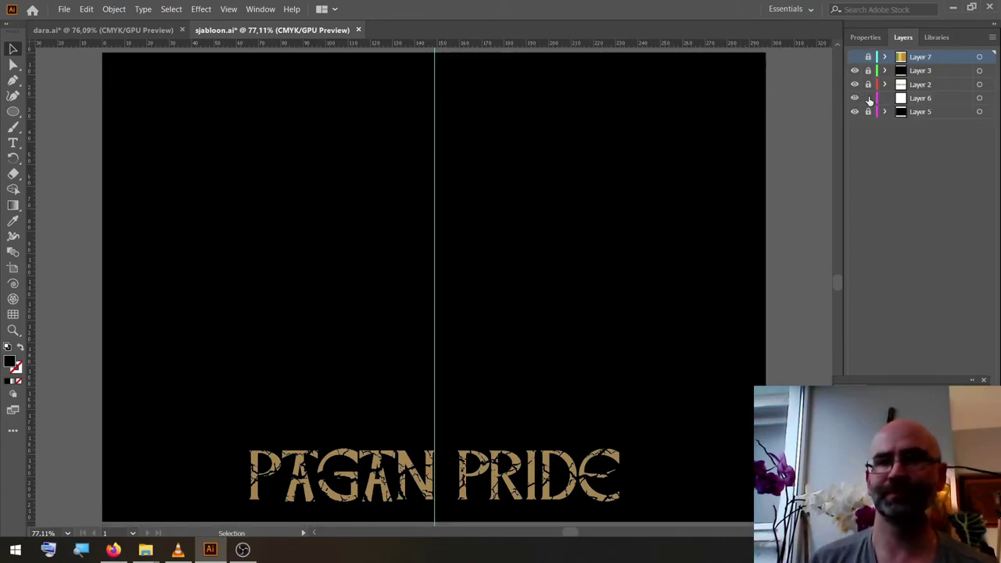
click(923, 101)
Step: Paste the knot into Layer 6, nudge it up and right, and scale it down slightly
key(ctrl+v)
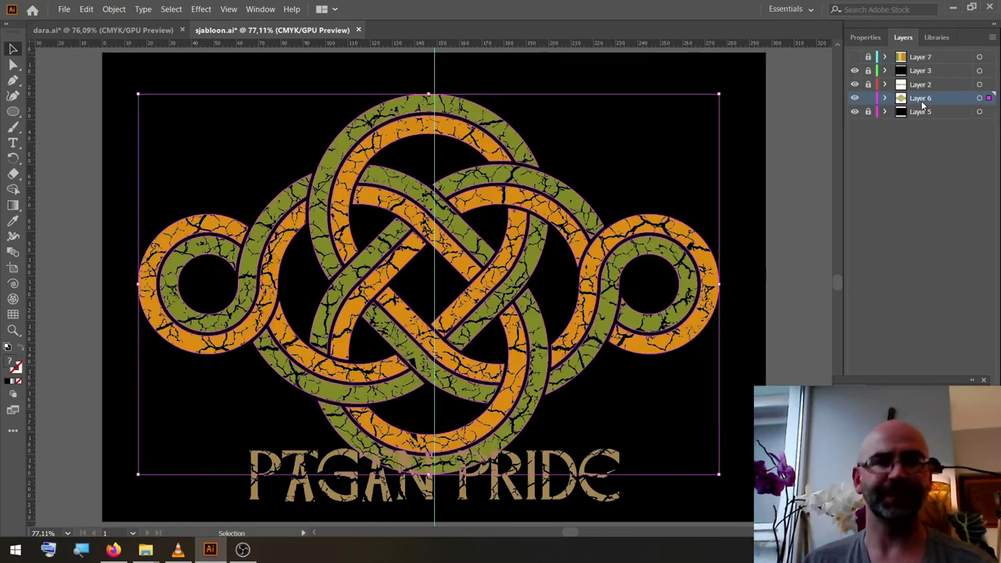
key(Right)
key(Right)
key(Right)
key(Right)
key(Right)
key(Right)
key(Right)
key(Right)
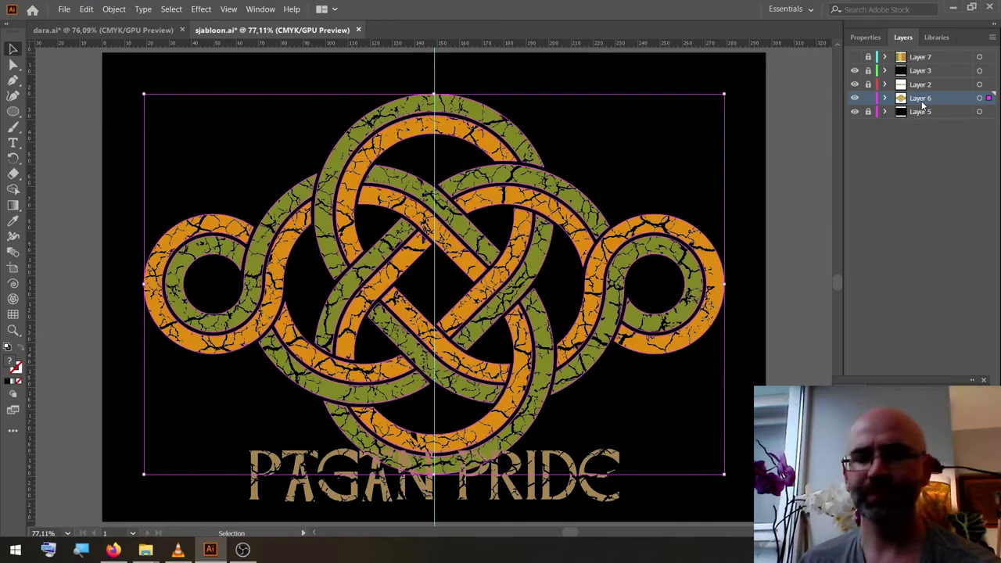
key(Up)
key(Up)
key(Up)
key(Up)
key(Up)
key(Up)
key(Up)
key(Up)
key(Up)
key(Up)
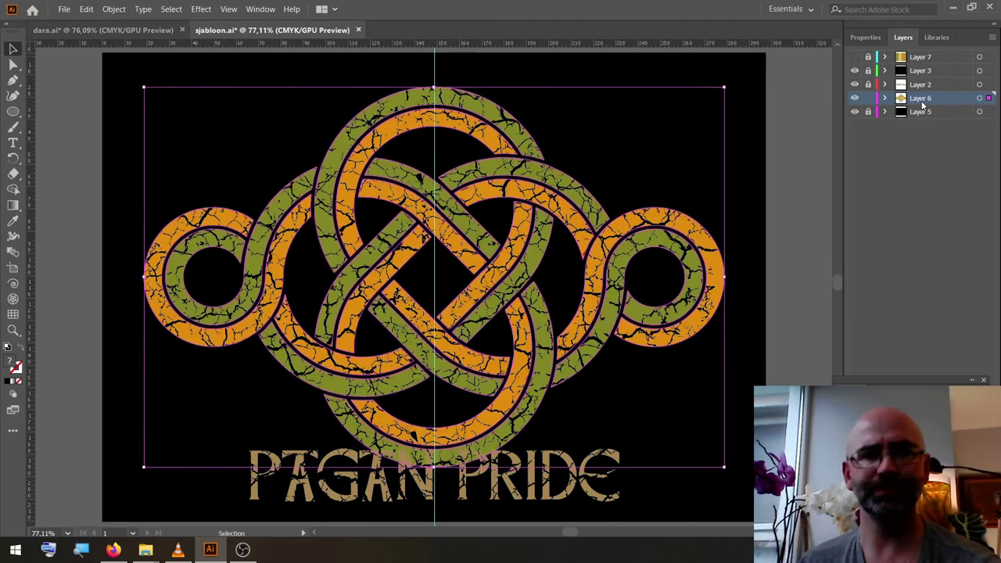
key(Up)
key(Up)
key(Up)
key(Up)
key(Up)
key(Up)
key(Up)
key(Up)
key(Up)
key(Up)
key(Up)
key(Up)
key(Up)
key(Up)
key(Up)
key(Up)
key(Up)
key(Up)
key(Up)
key(Up)
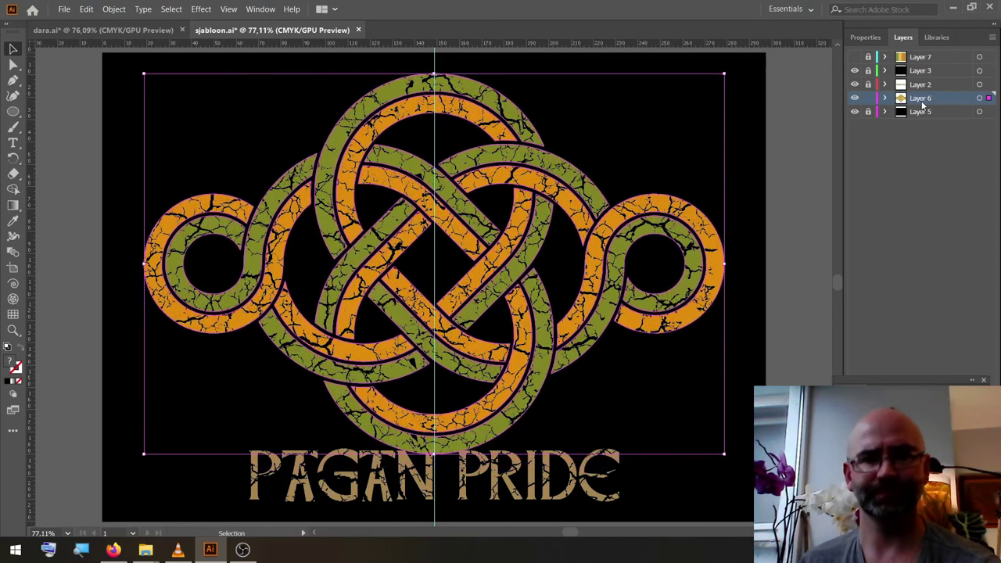
key(Up)
key(Up)
key(Up)
key(Up)
key(Up)
key(Up)
key(Up)
key(Up)
key(Up)
key(Up)
key(Up)
key(Up)
key(Up)
key(Up)
key(Up)
key(Up)
key(Up)
key(Up)
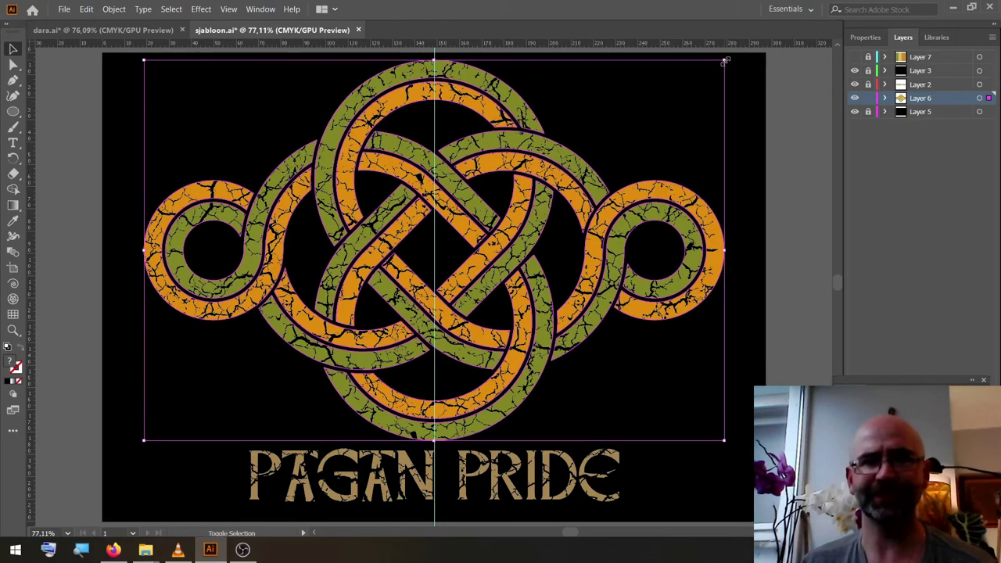
drag(724, 60, 711, 67)
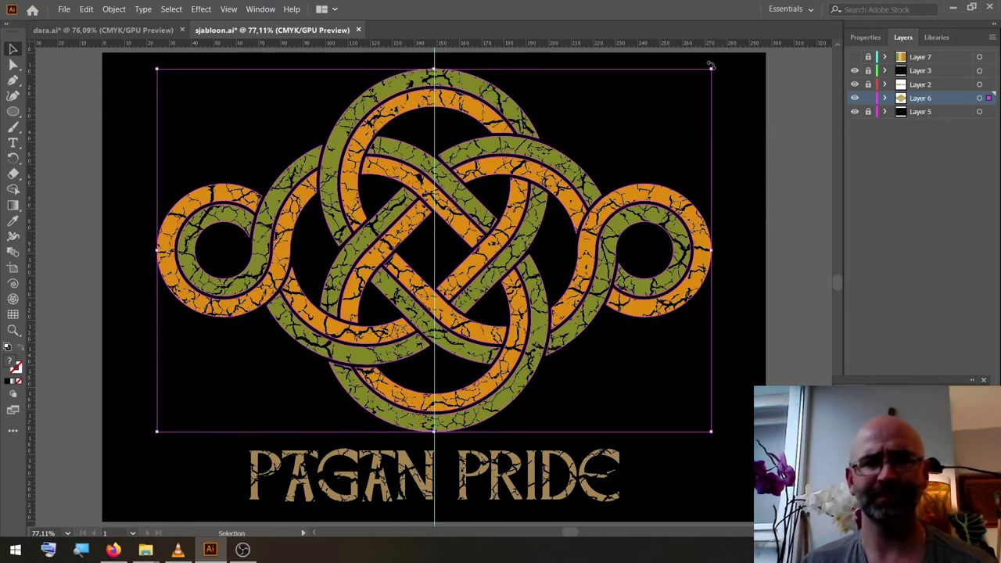
Step: Lock the knot's Layer 6 and recolour the PAGAN PRIDE text with the knot's orange
click(779, 184)
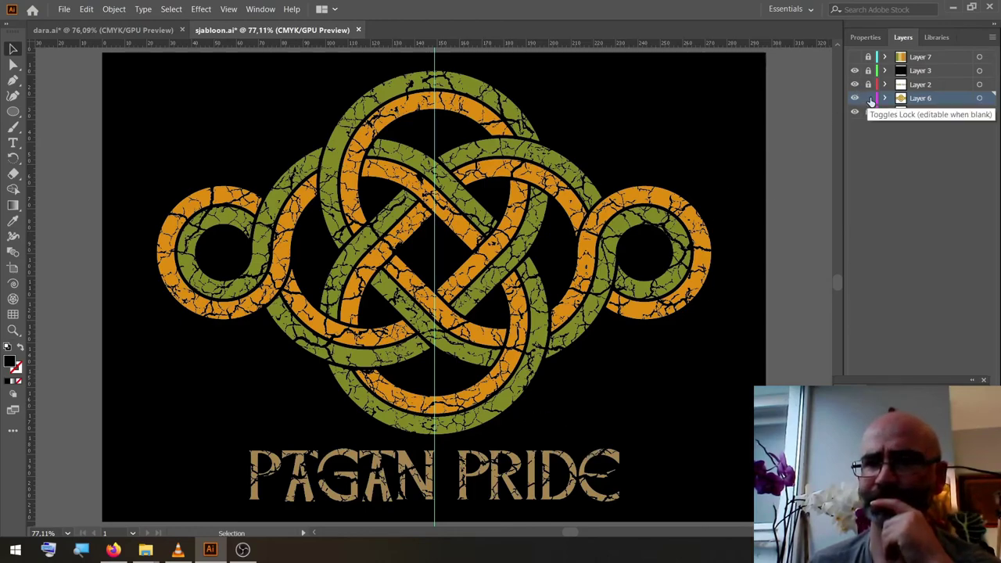
click(869, 99)
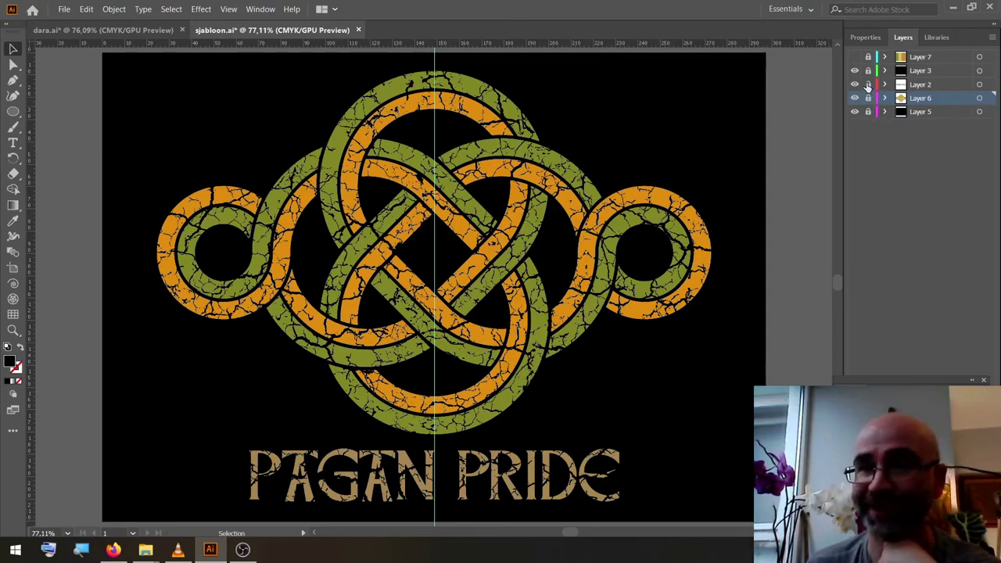
click(909, 89)
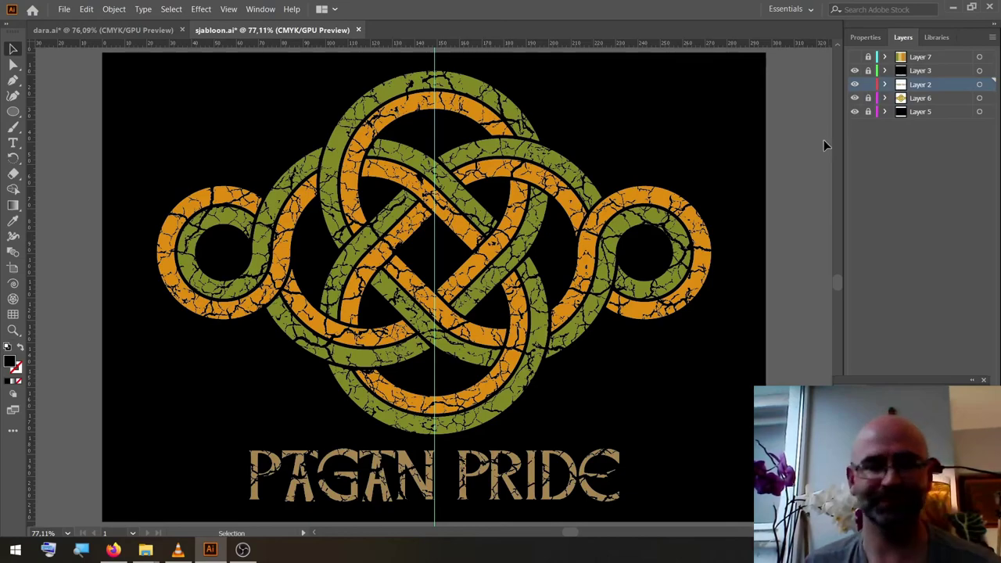
key(a)
key(ctrl+a)
key(i)
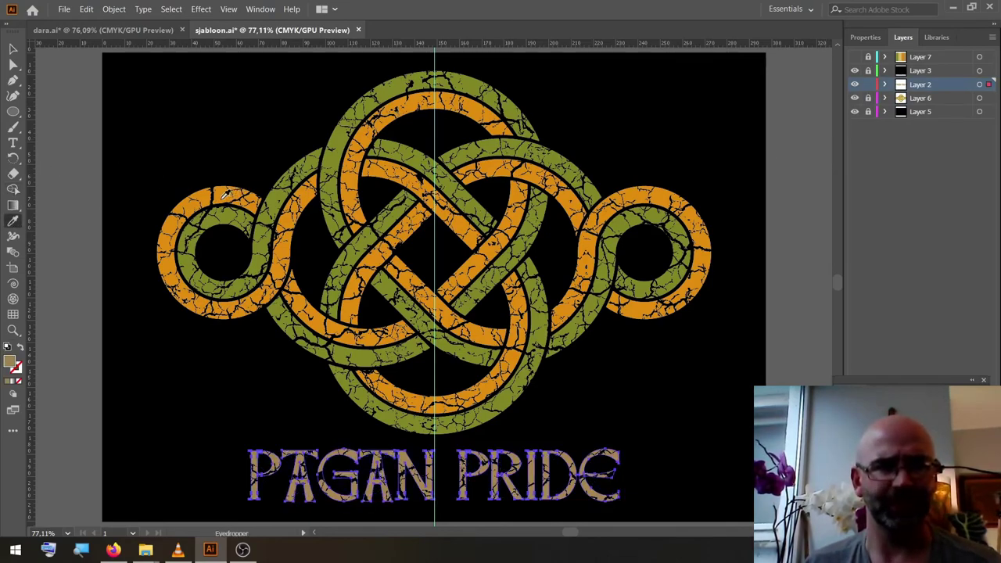
click(225, 194)
click(13, 48)
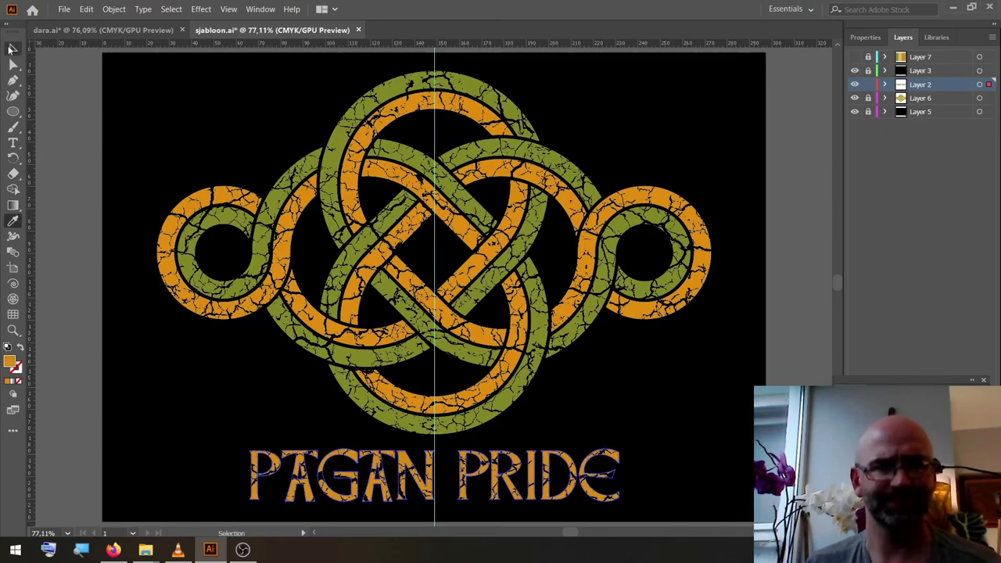
Step: Deselect the text and hide the guides
click(44, 93)
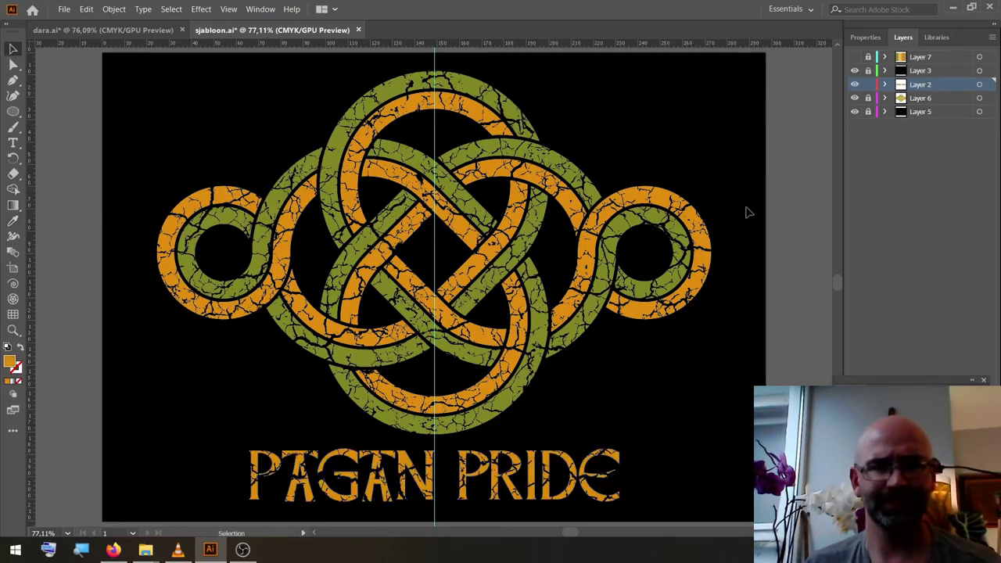
right_click(812, 211)
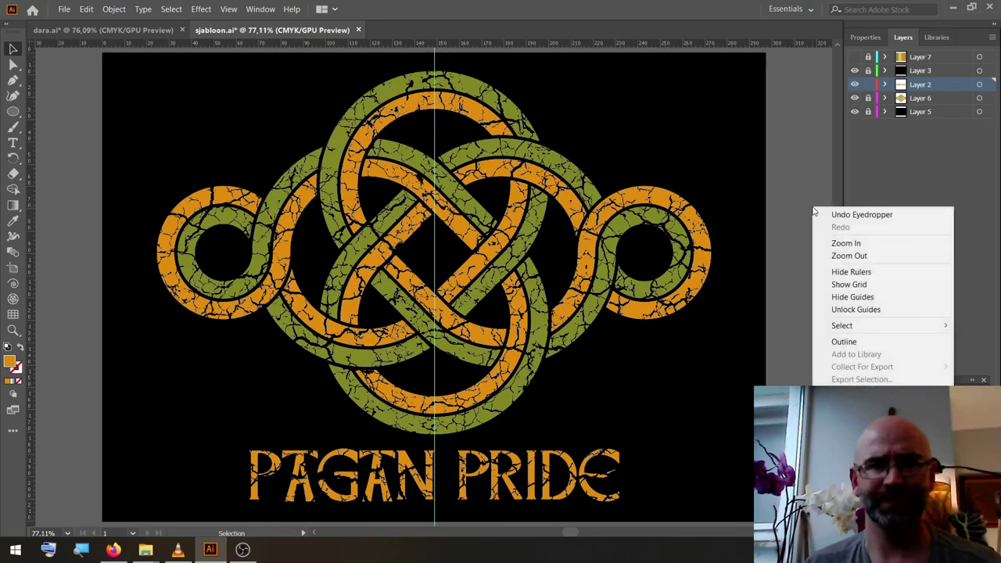
click(847, 298)
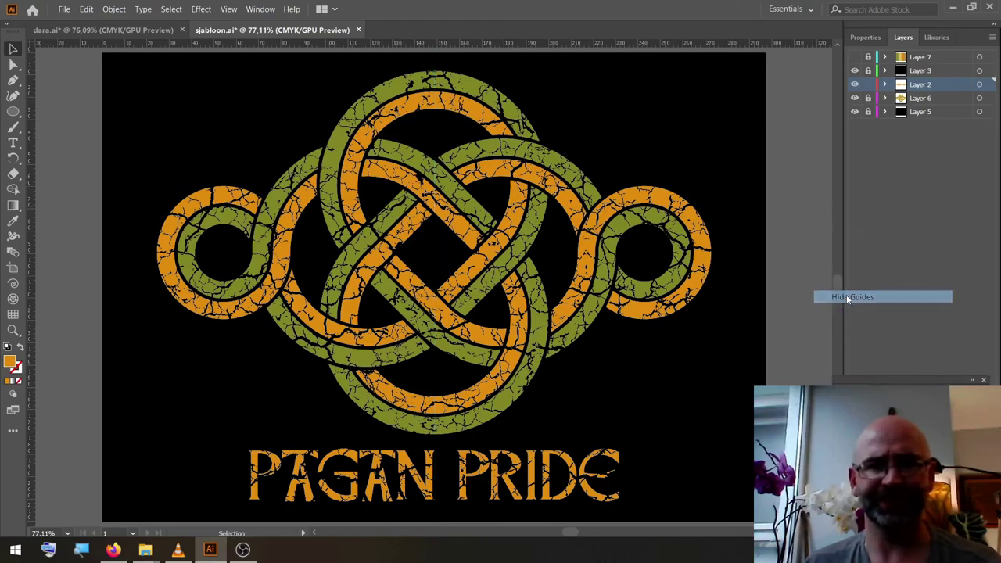